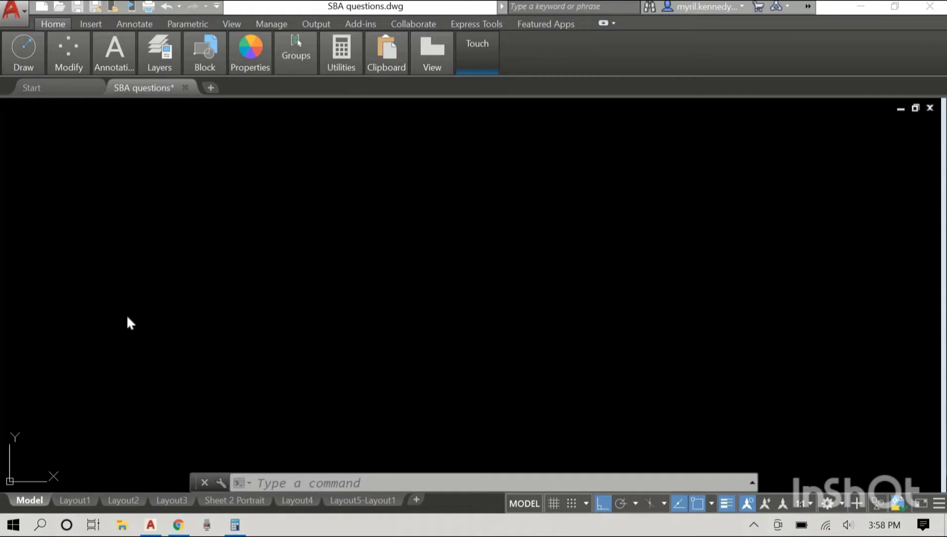
Draw a 300-long horizontal line with the LINE command.
type("line")
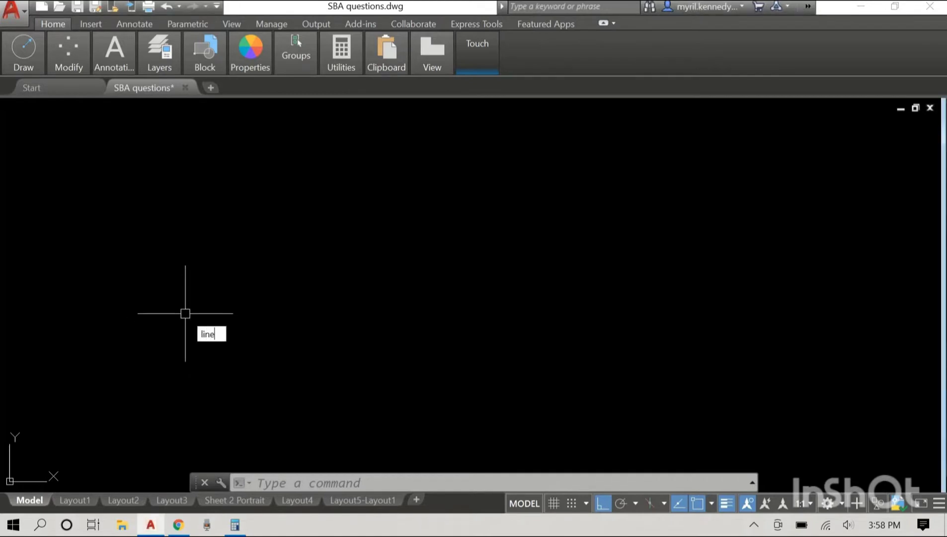
key("Return")
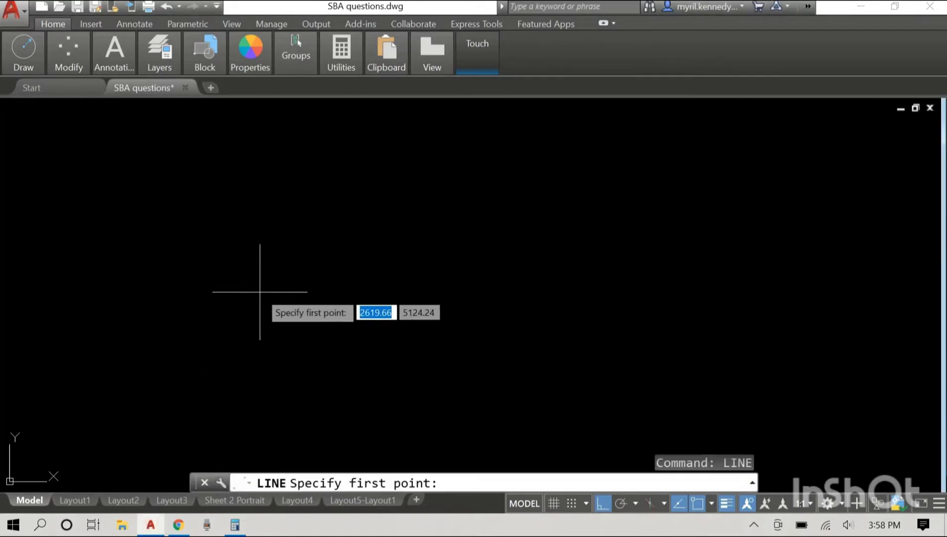
left_click(244, 302)
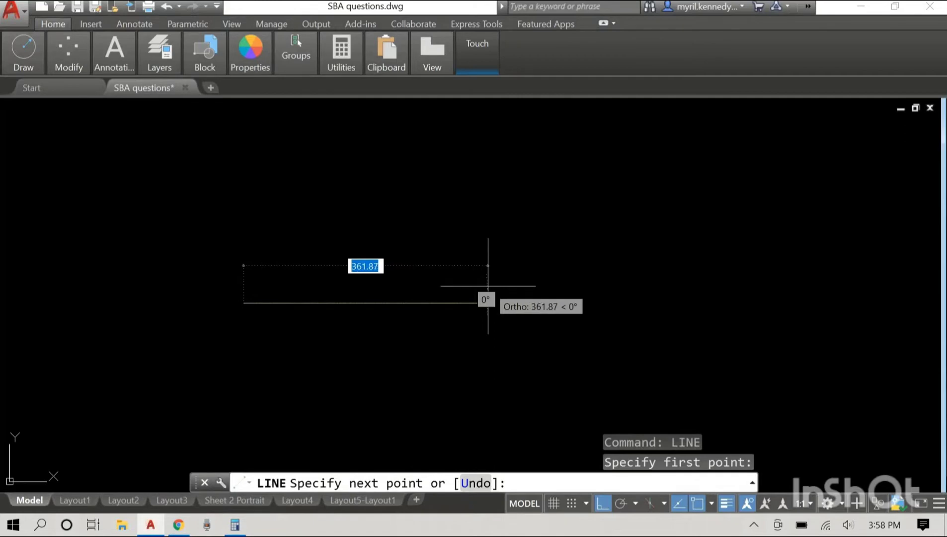
type("300")
key("Return")
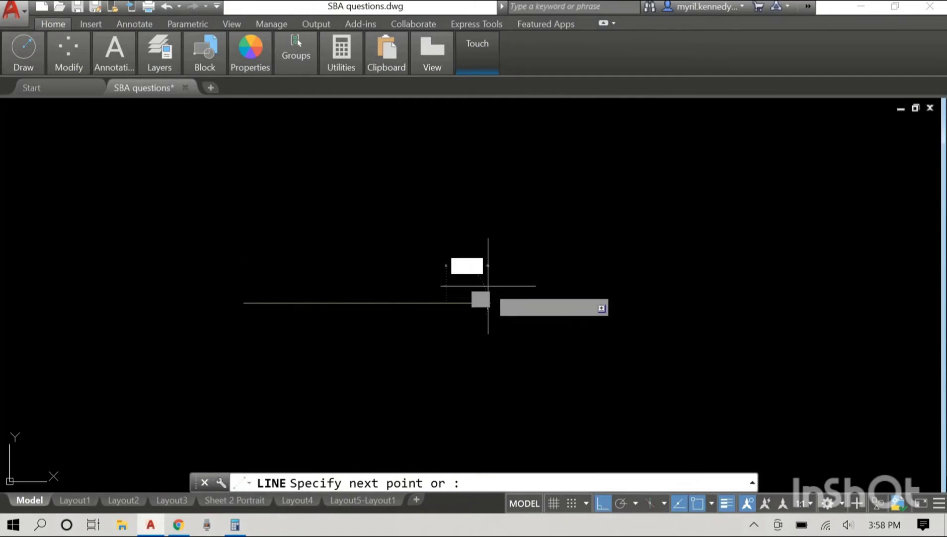
right_click(627, 245)
left_click(653, 258)
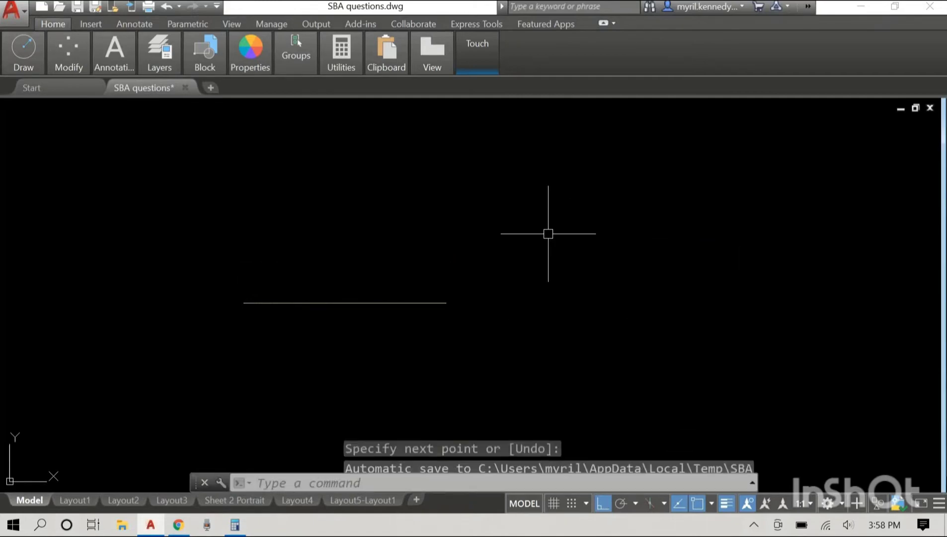
Draw a vertical line crossing the horizontal one to form a cross.
right_click(523, 202)
left_click(542, 212)
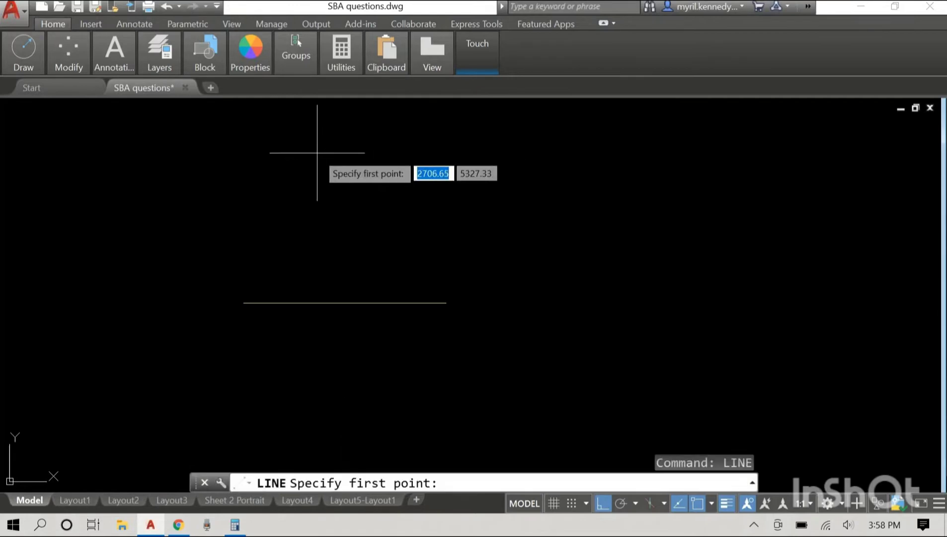
left_click(338, 154)
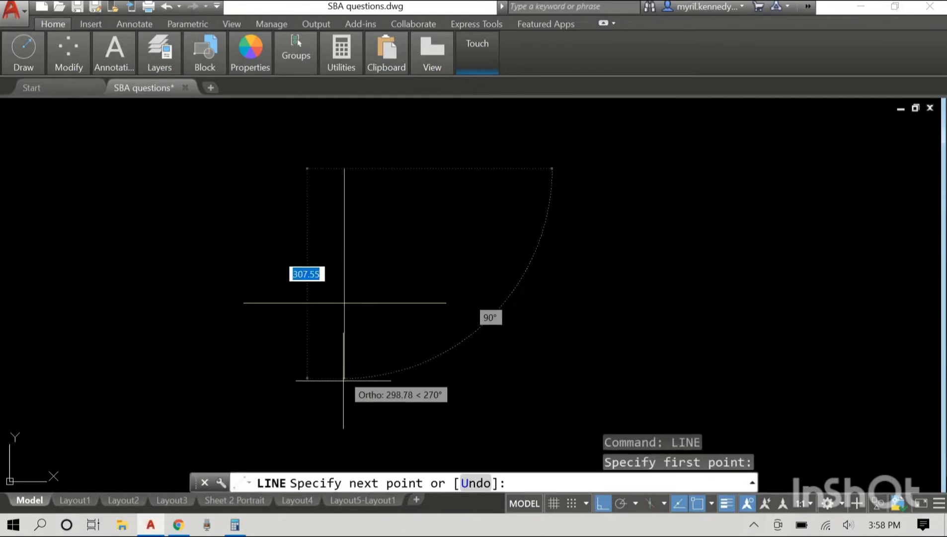
middle_click_drag(345, 363, 356, 299)
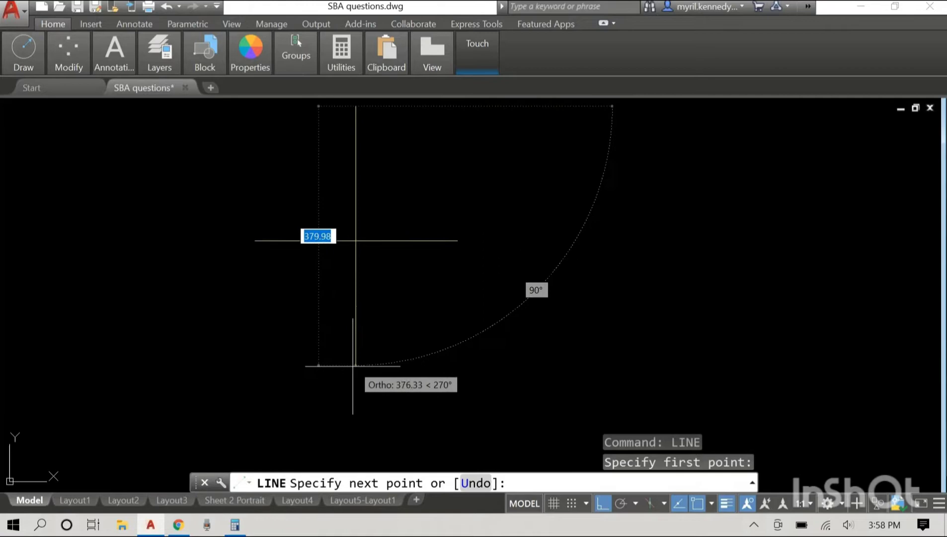
left_click(401, 355)
right_click(402, 355)
left_click(433, 366)
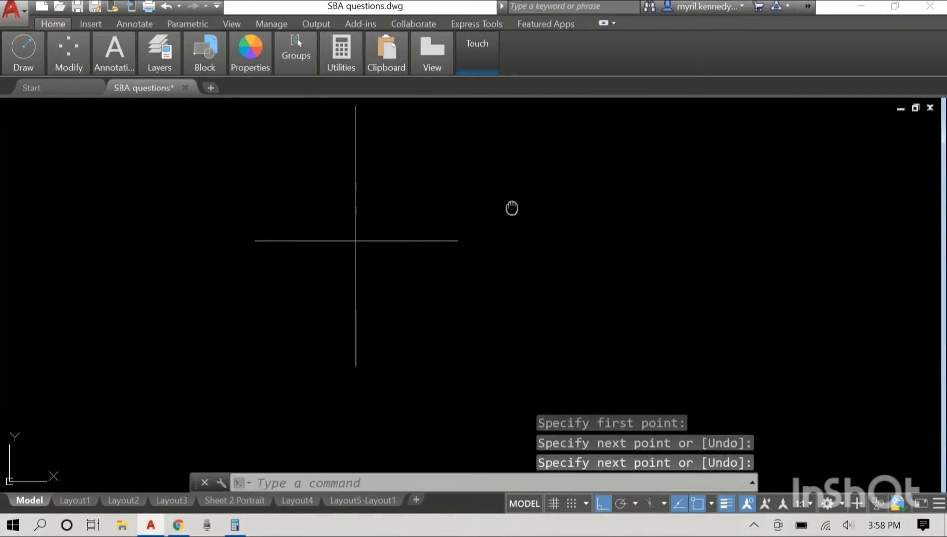
middle_click_drag(512, 205, 506, 277)
scroll(507, 269, "down", 2)
middle_click_drag(577, 224, 523, 219)
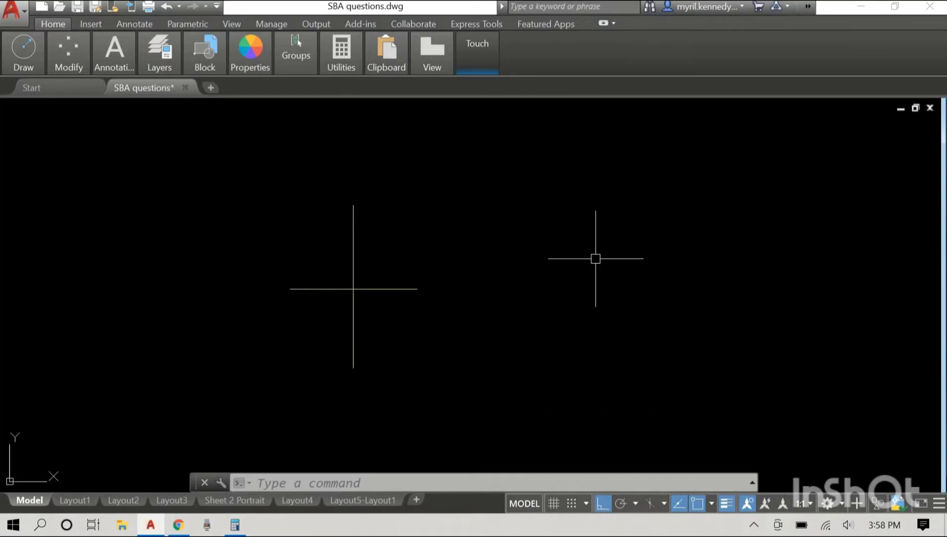
left_click(235, 237)
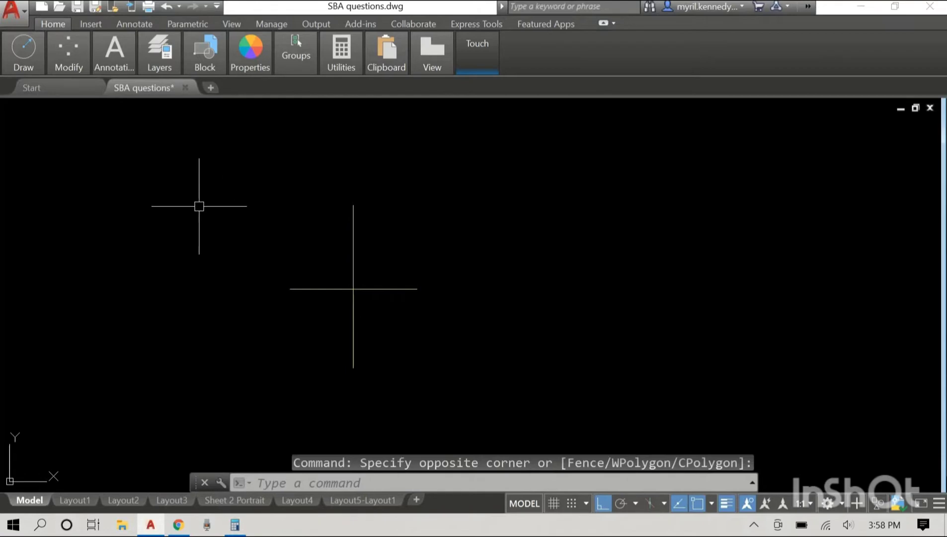
Start single-line text below-right of the intersection at height 10, rotation 0, and type A.
type("text")
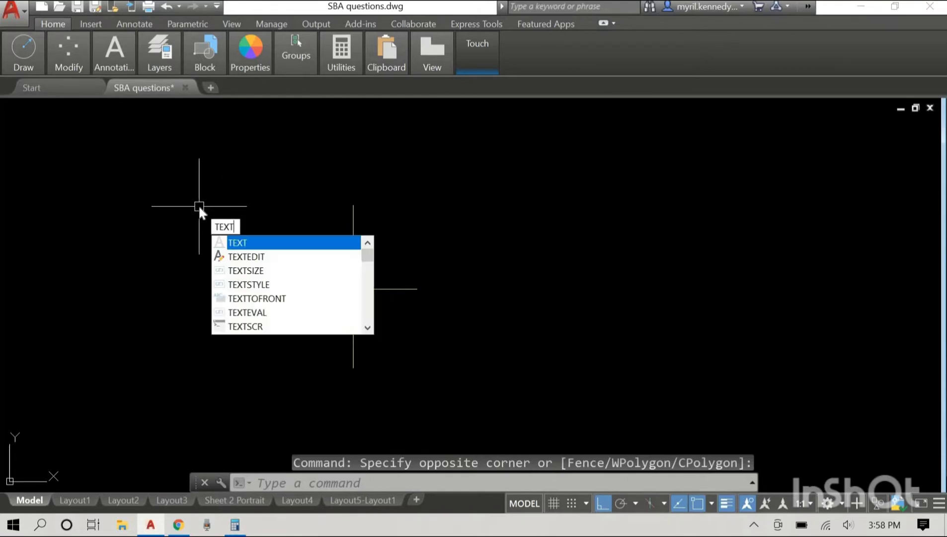
key("Return")
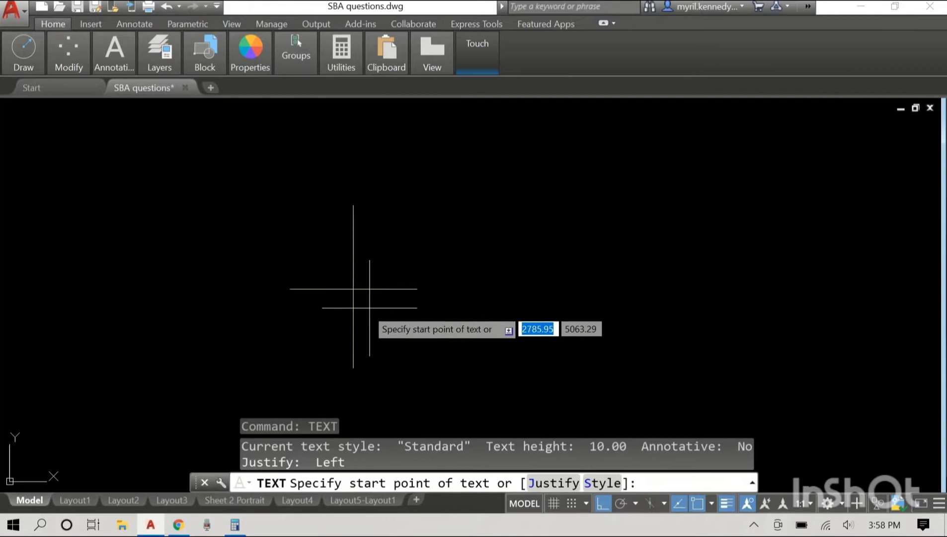
left_click(361, 309)
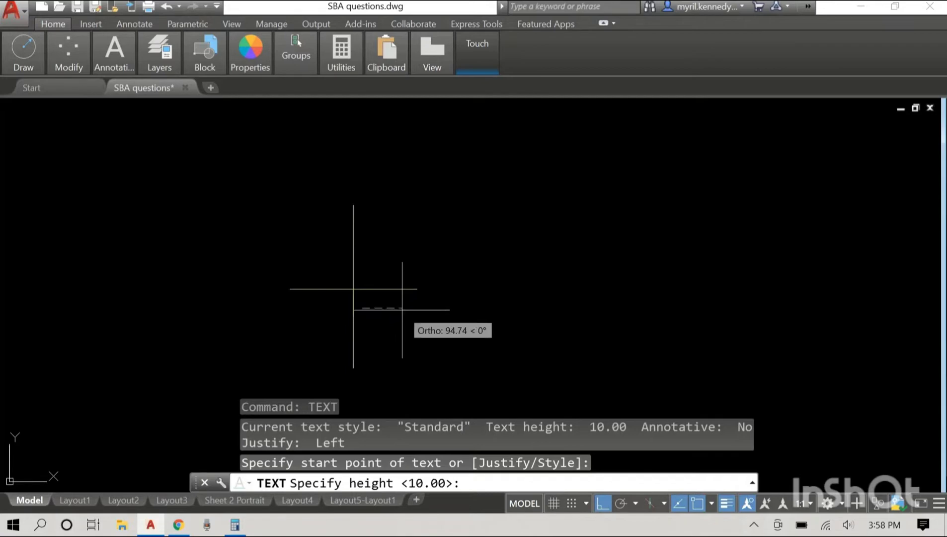
left_click(402, 309)
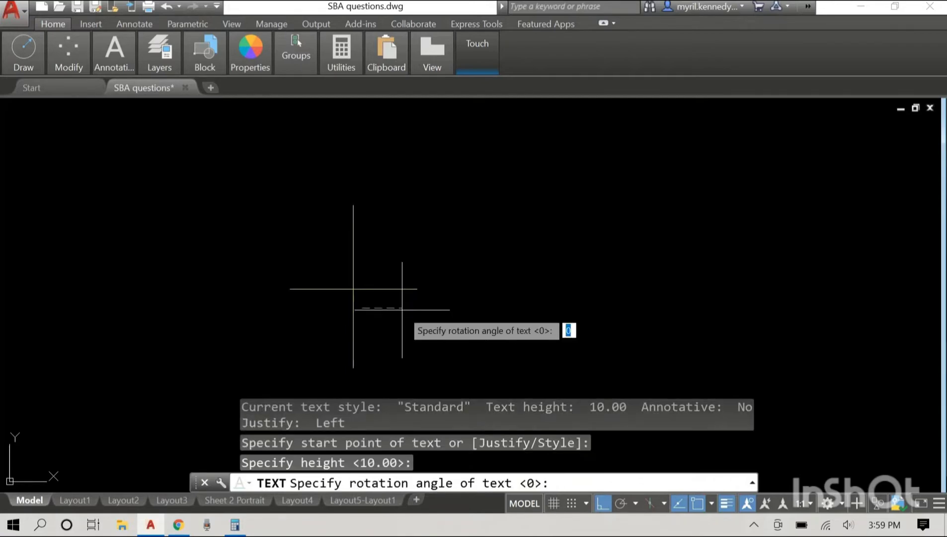
key("Return")
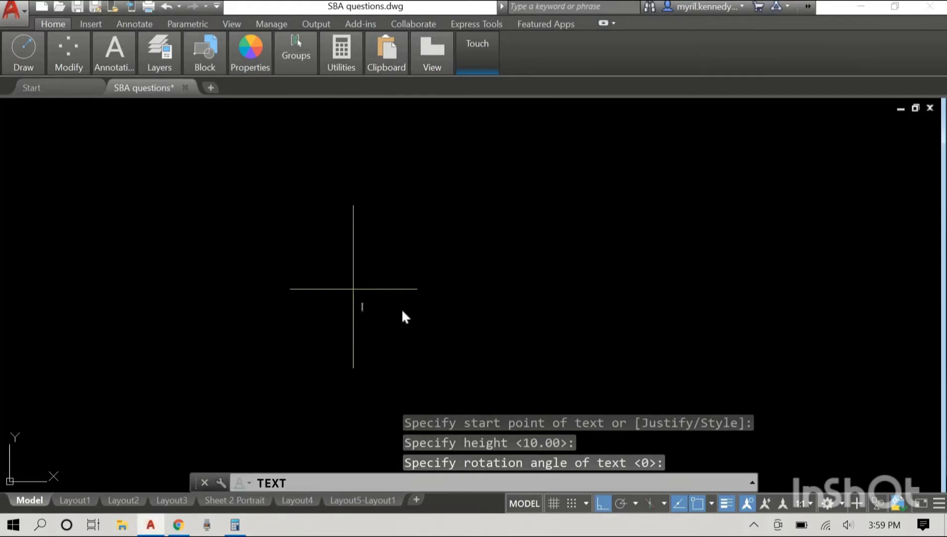
type("A")
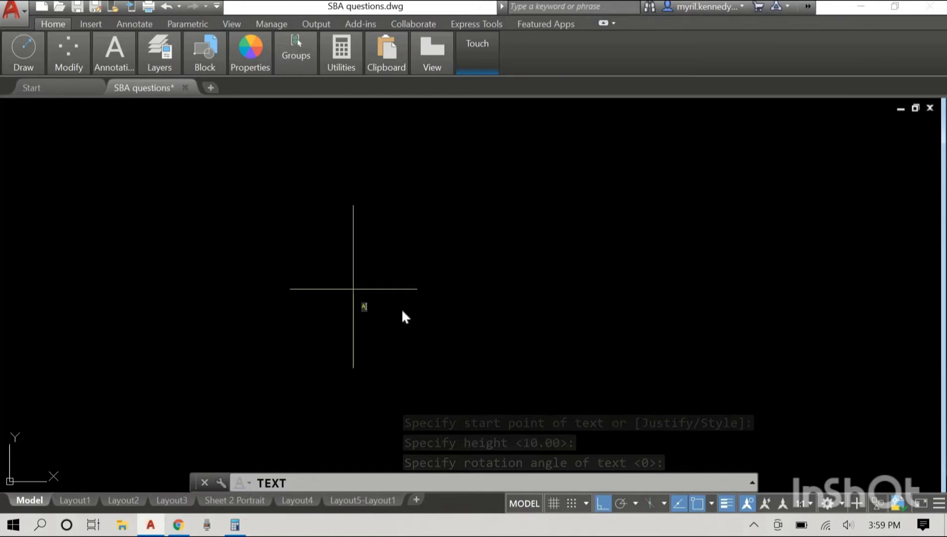
Finish editing the letter A label.
left_click(435, 307)
right_click(522, 295)
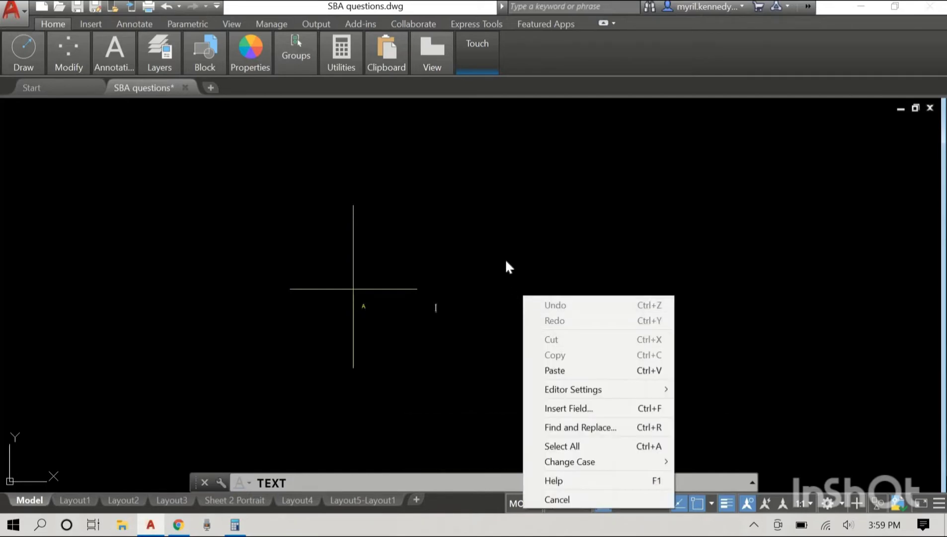
key("Escape")
key("Escape")
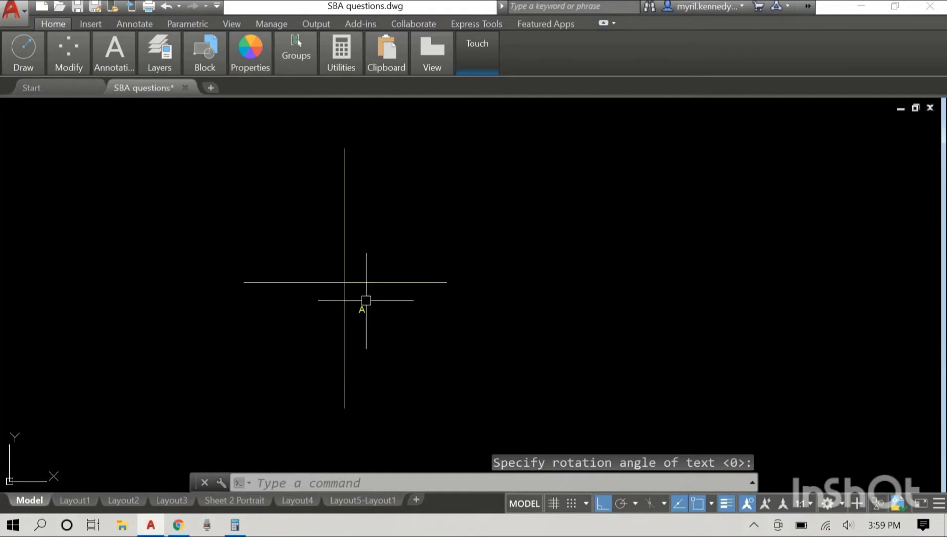
Scale the letter A by a factor of 2 about its insertion point.
left_click(362, 310)
right_click(399, 304)
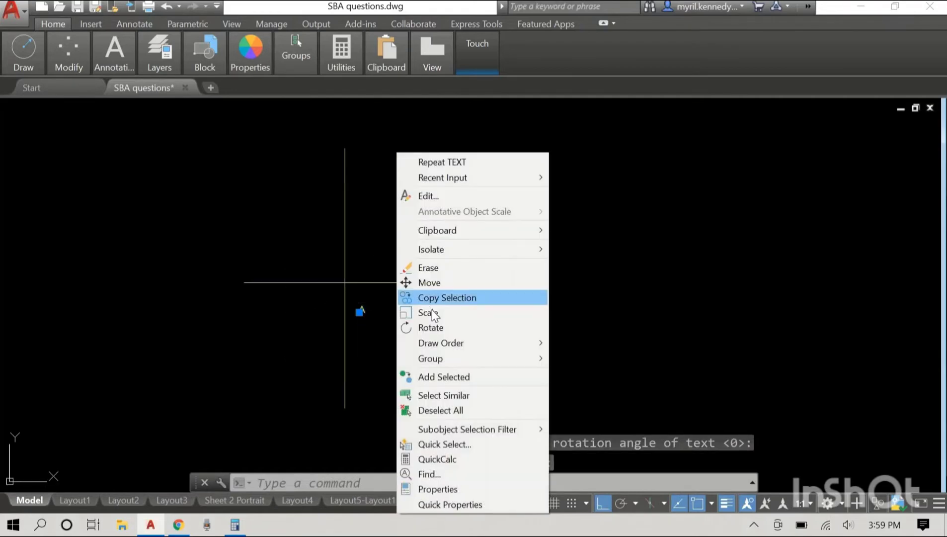
left_click(426, 312)
scroll(367, 318, "up", 4)
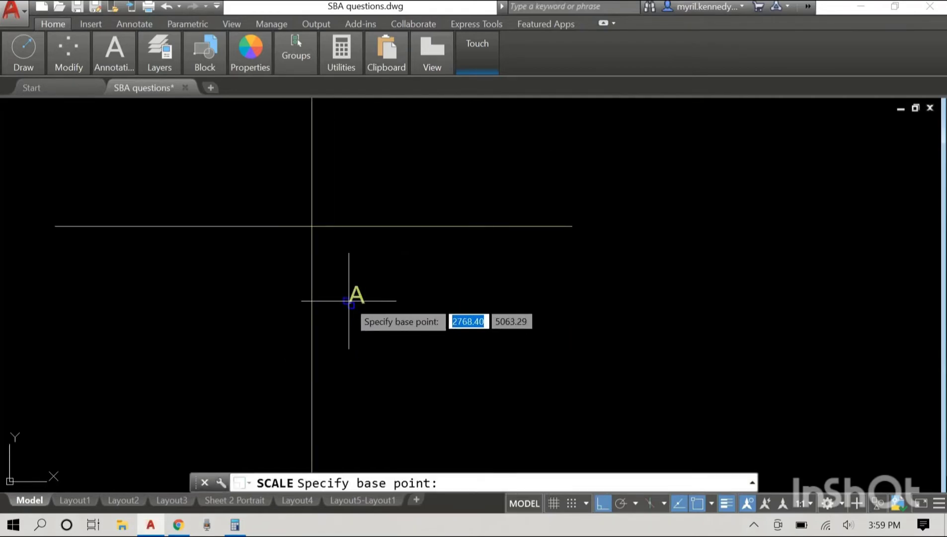
left_click(348, 301)
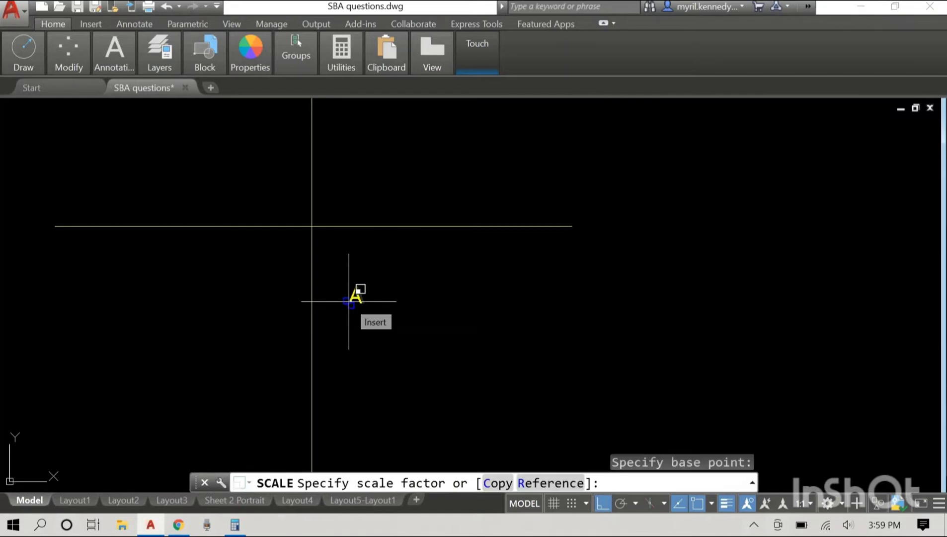
type("3")
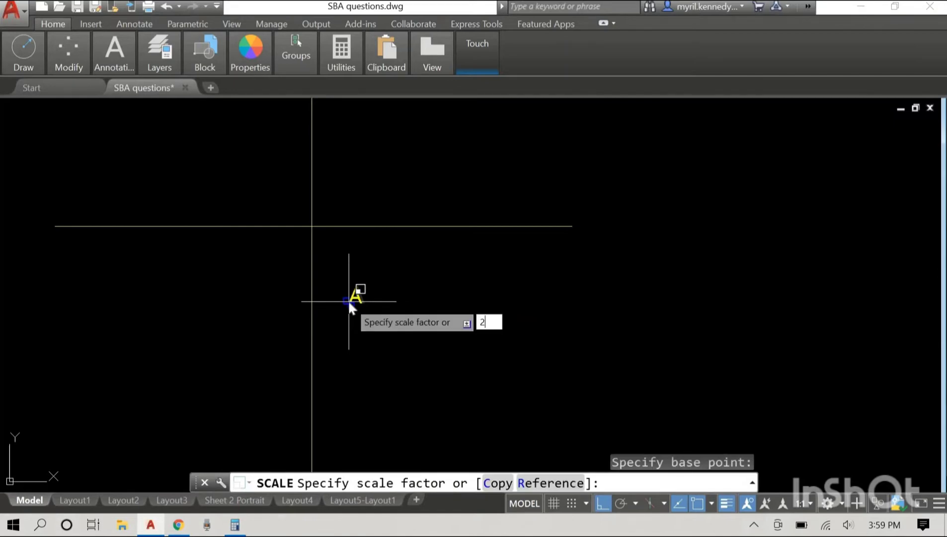
key("Return")
type("2")
key("Return")
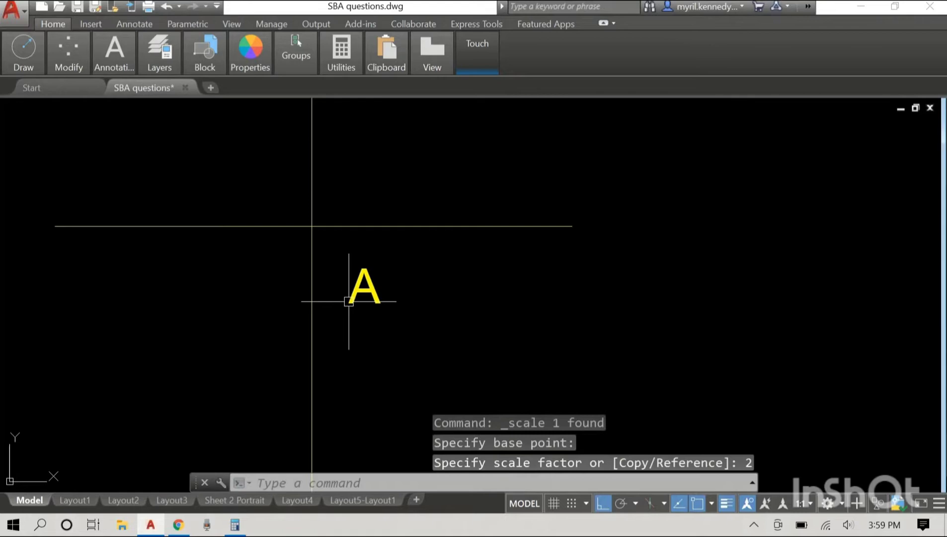
scroll(599, 175, "down", 3)
middle_click_drag(600, 175, 429, 308)
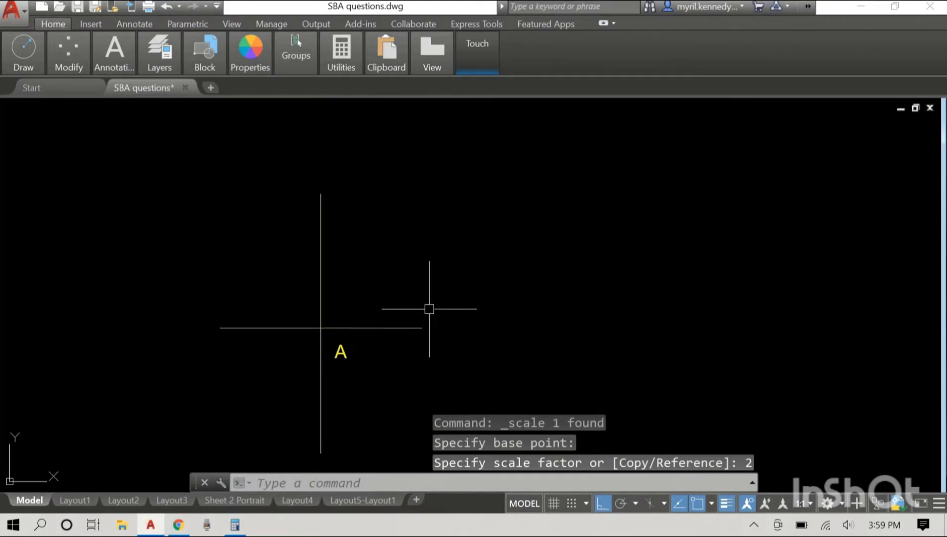
scroll(446, 245, "down", 2)
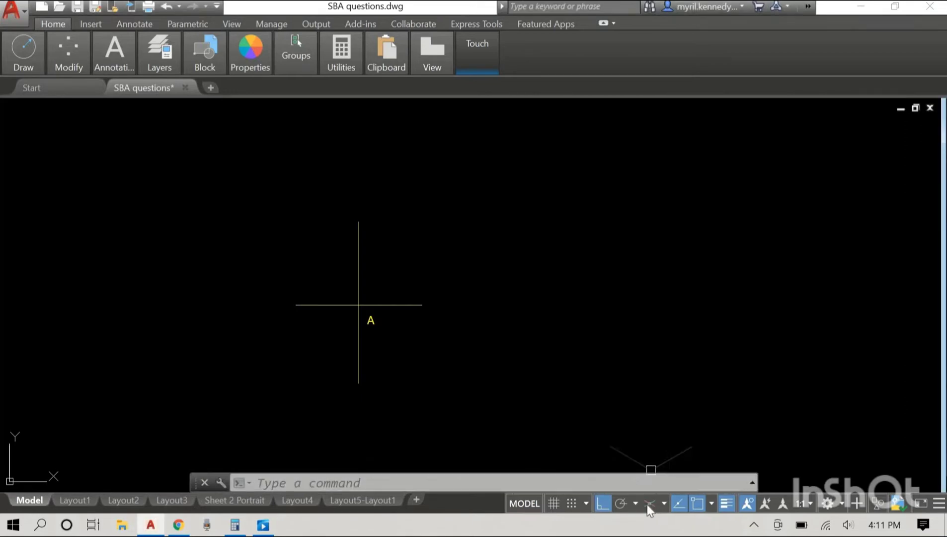
Turn on isometric drafting and cycle the isoplane with F5 through Right to Left.
left_click(648, 504)
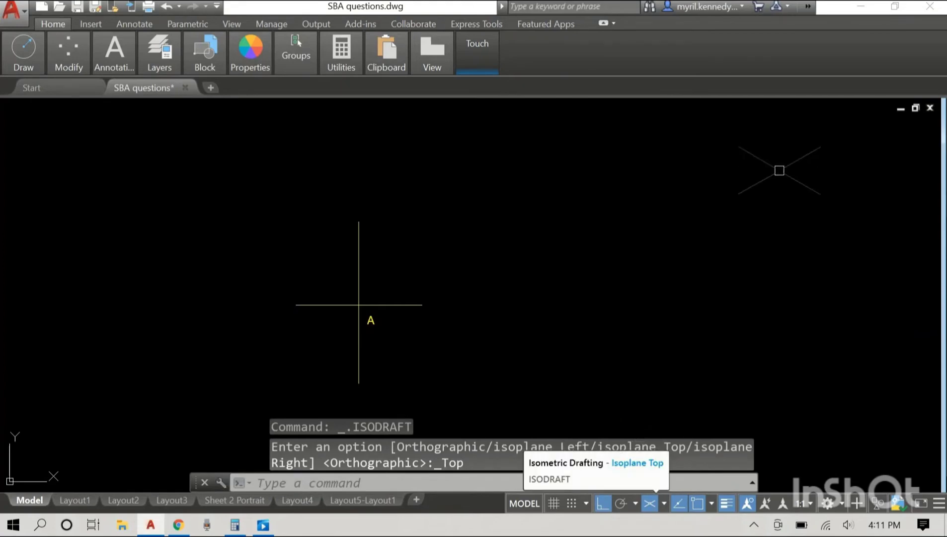
key("F5")
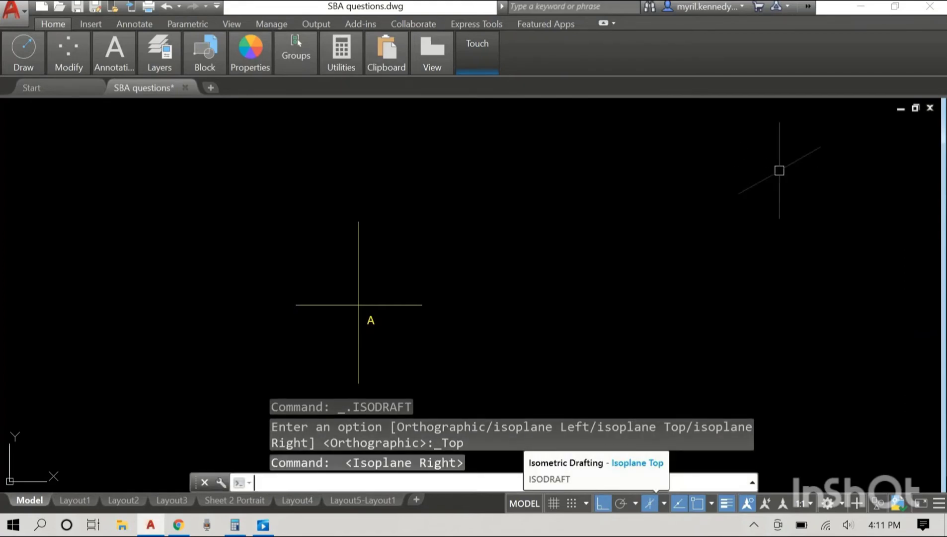
key("F5")
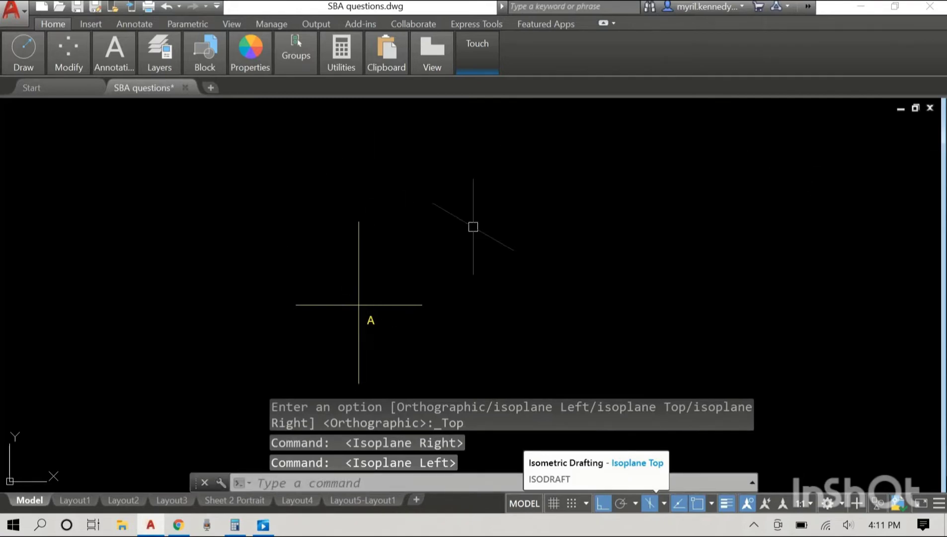
left_click(535, 210)
left_click(535, 211)
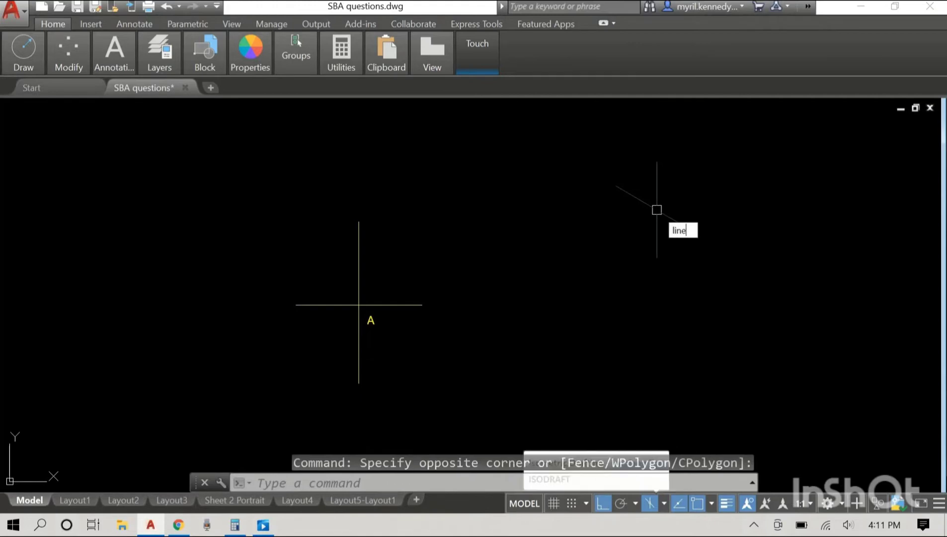
Draw a 60-unit line starting from point A.
type("l")
key("Return")
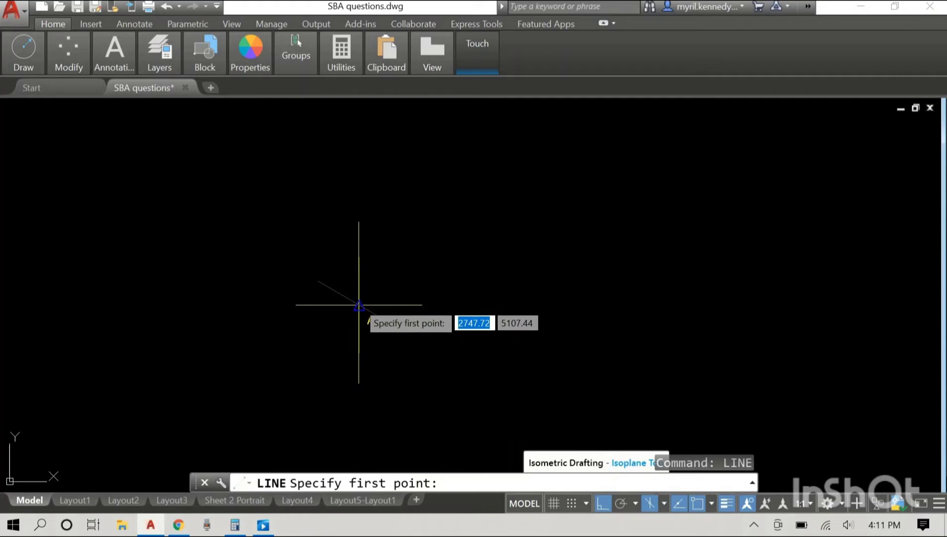
scroll(359, 305, "up", 3)
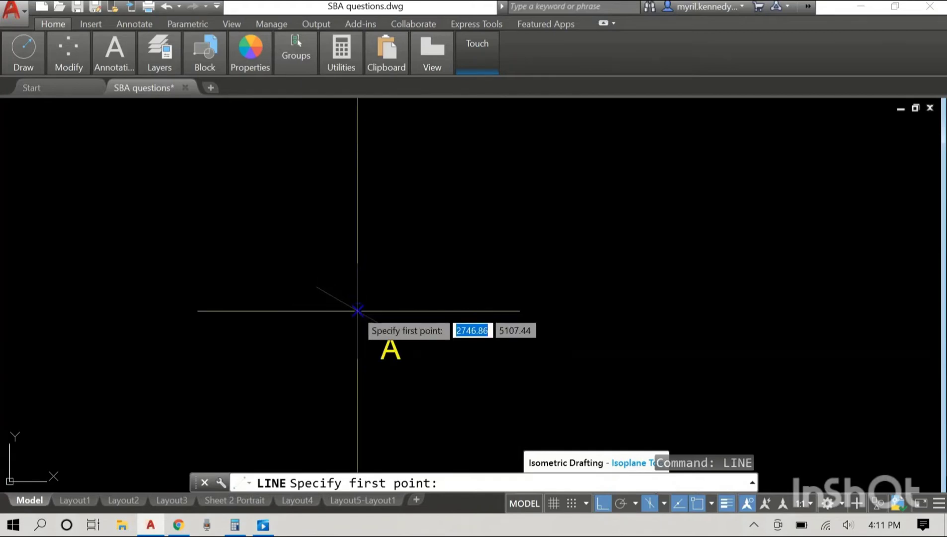
left_click(357, 310)
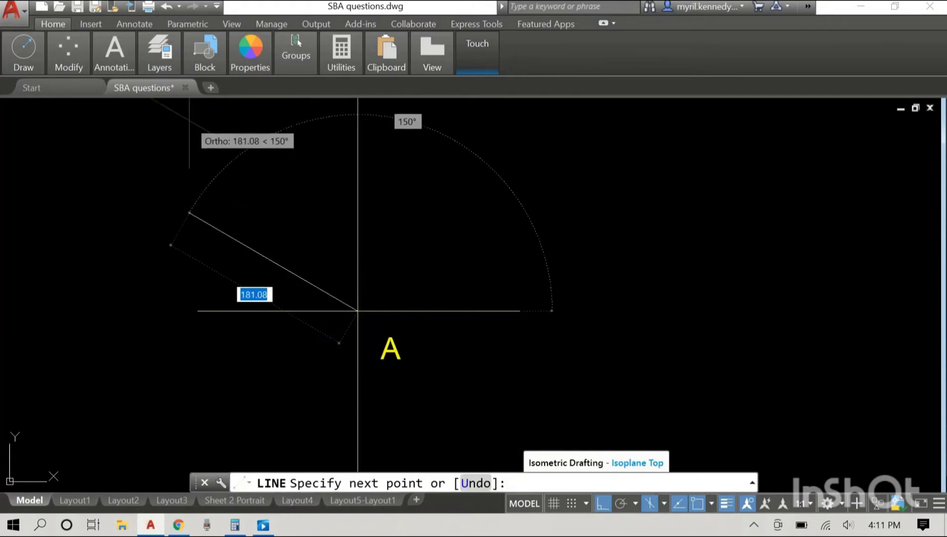
type("60")
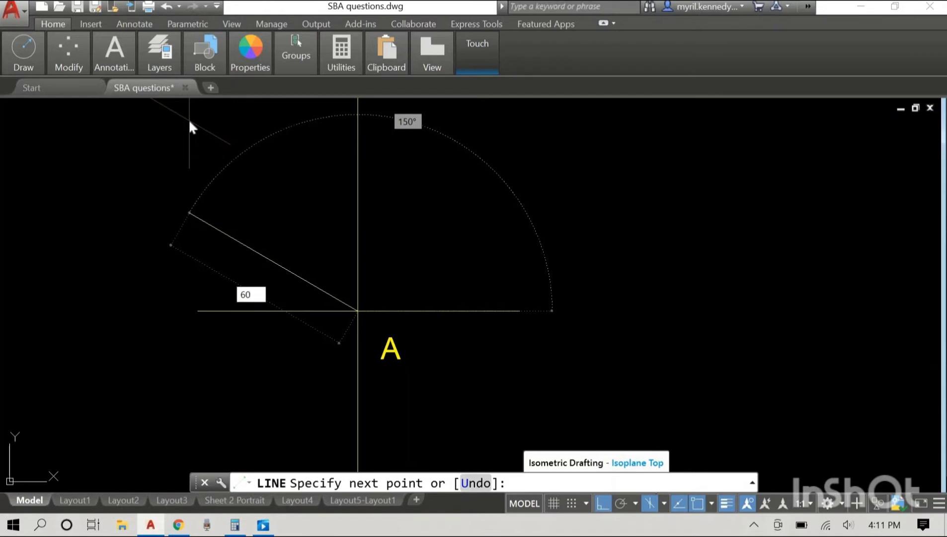
key("Return")
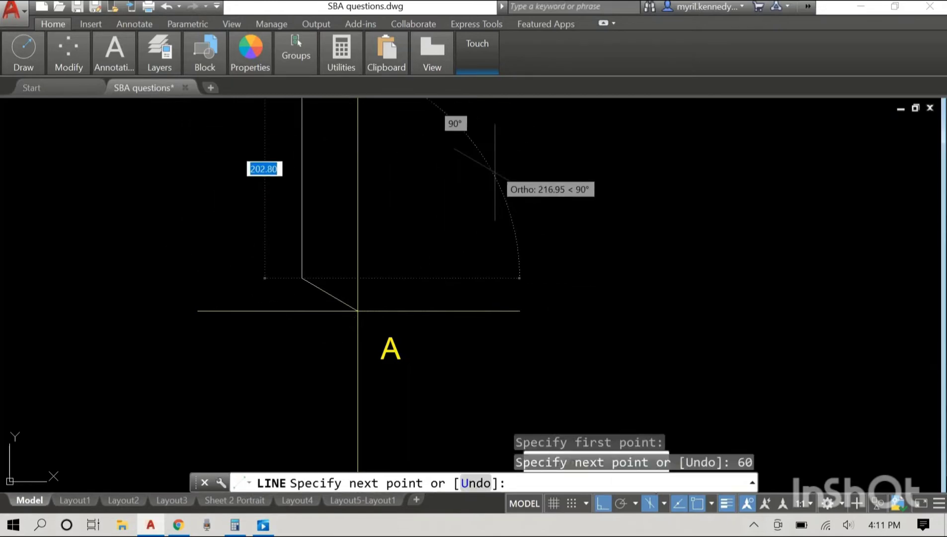
right_click(495, 174)
left_click(503, 182)
On the top isoplane, draw edges of 30 at 30°, 60 at 150° and a closing 30 from the intersection.
right_click(504, 181)
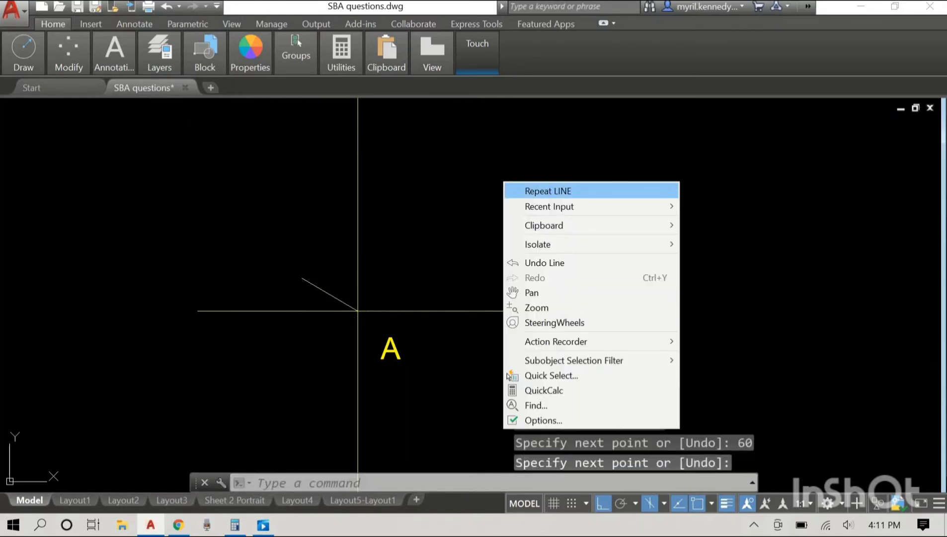
left_click(527, 191)
scroll(362, 296, "up", 6)
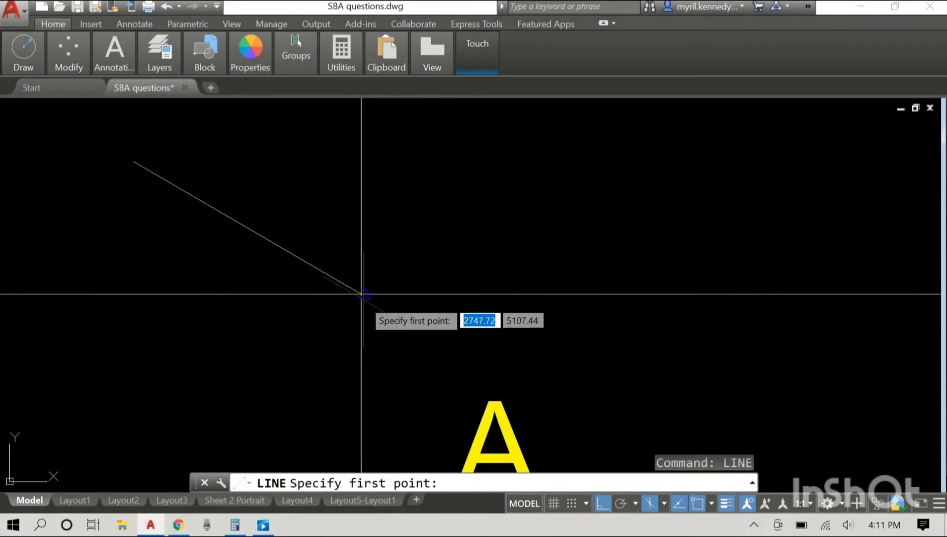
left_click(362, 294)
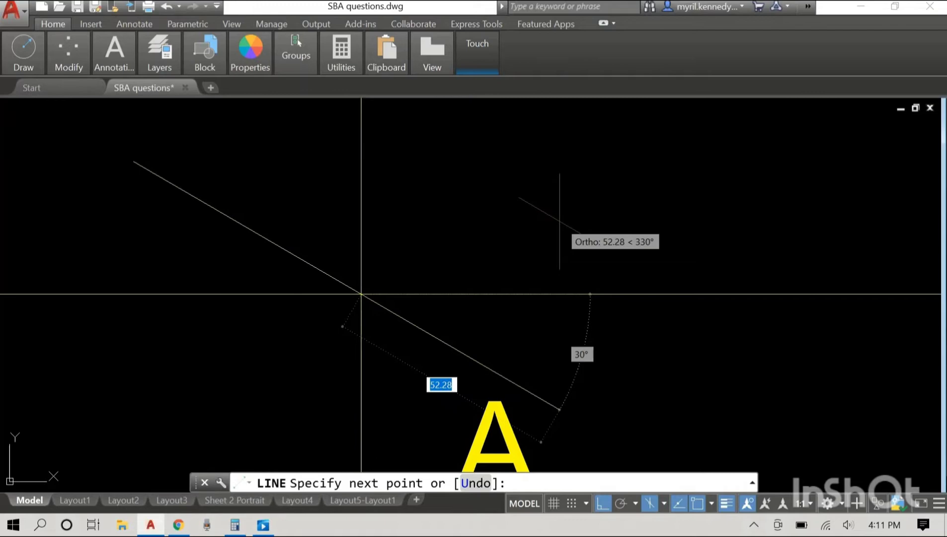
key("F5")
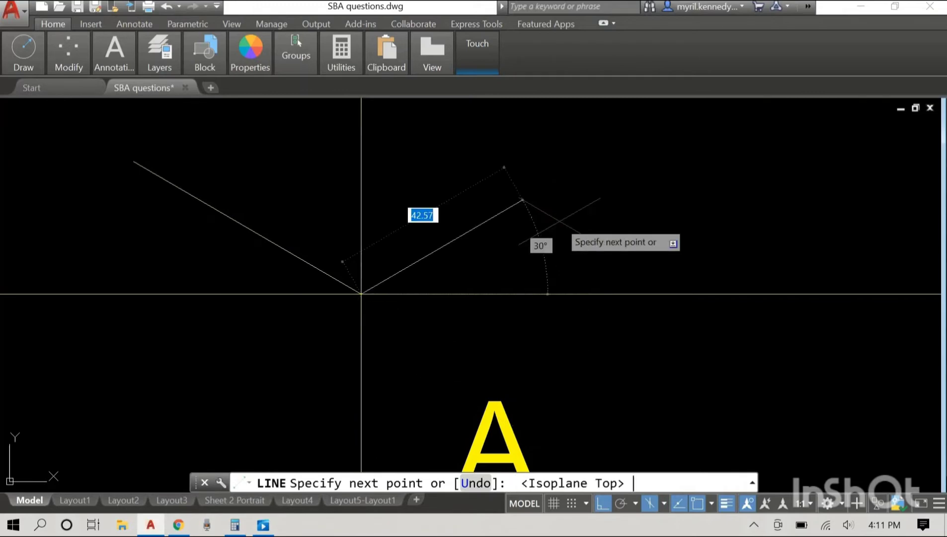
type("30")
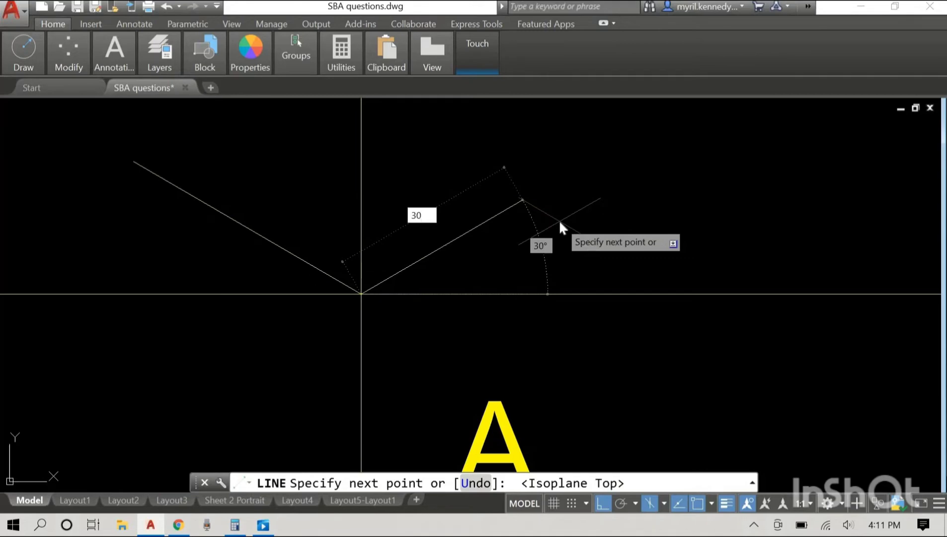
key("Return")
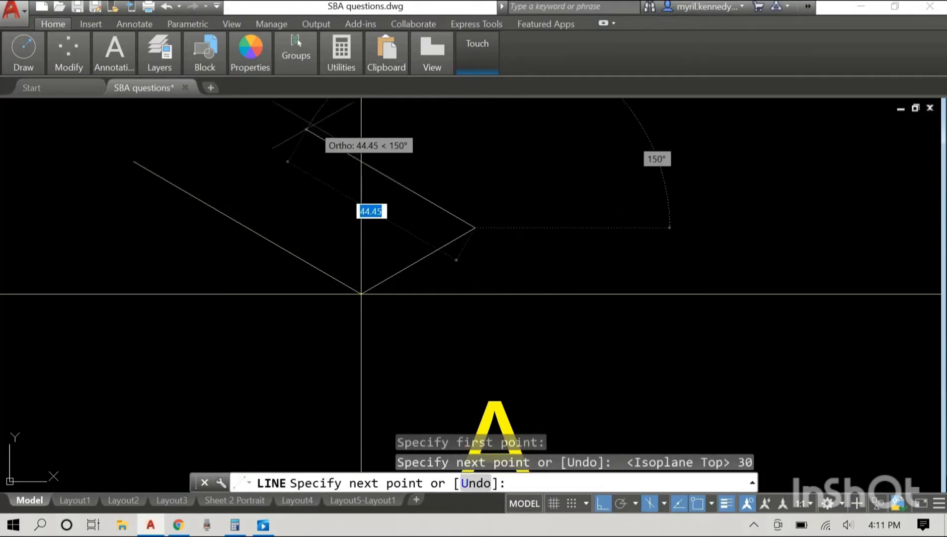
middle_click_drag(303, 109, 351, 224)
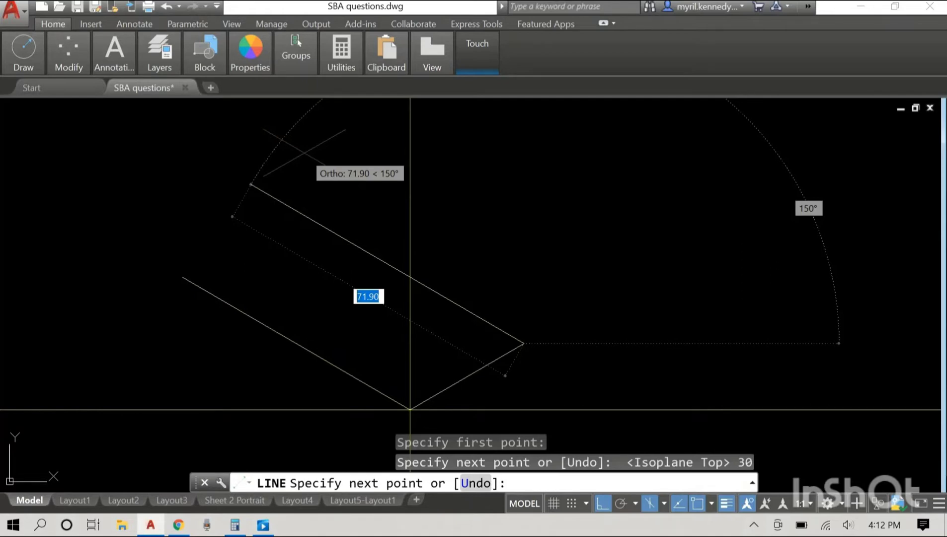
type("60")
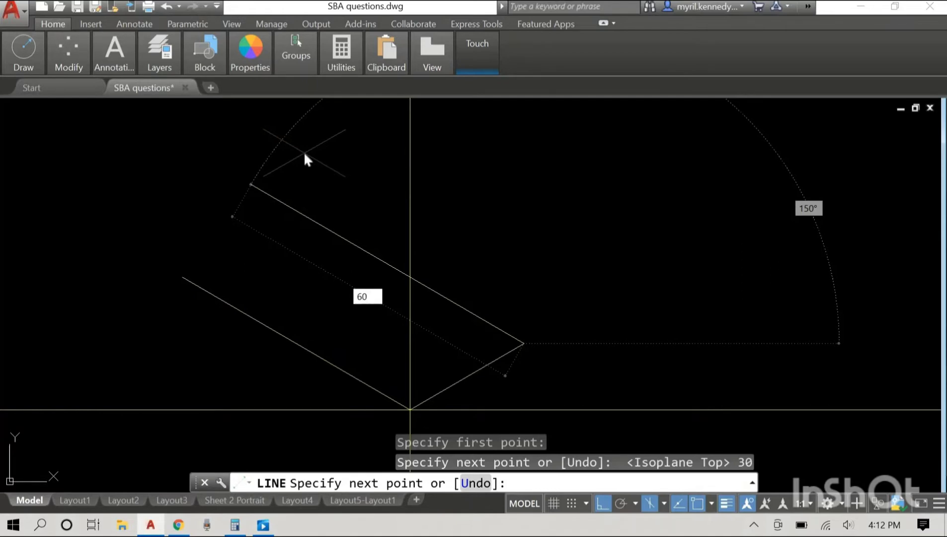
key("Return")
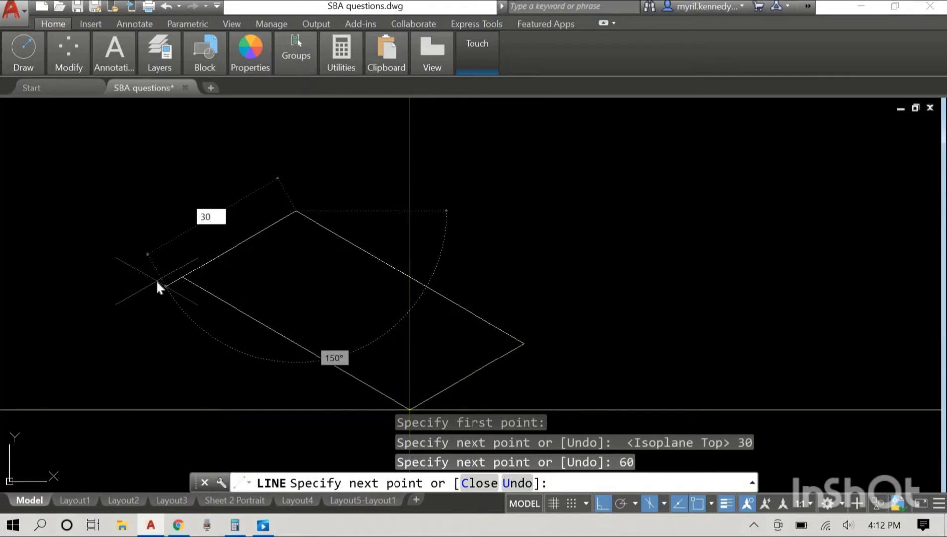
key("Return")
right_click(676, 200)
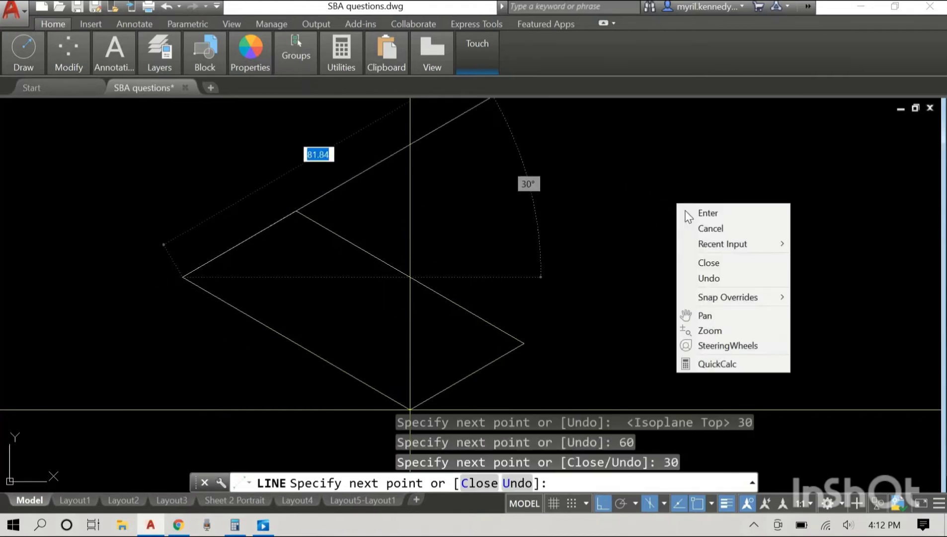
left_click(667, 209)
Turn isometric drafting off.
scroll(538, 189, "down", 2)
scroll(538, 190, "down", 2)
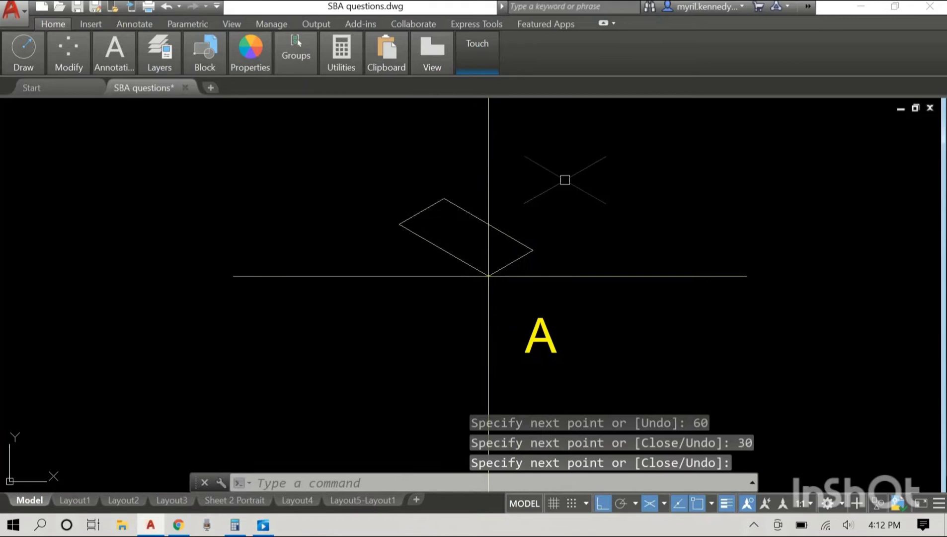
middle_click_drag(564, 180, 546, 238)
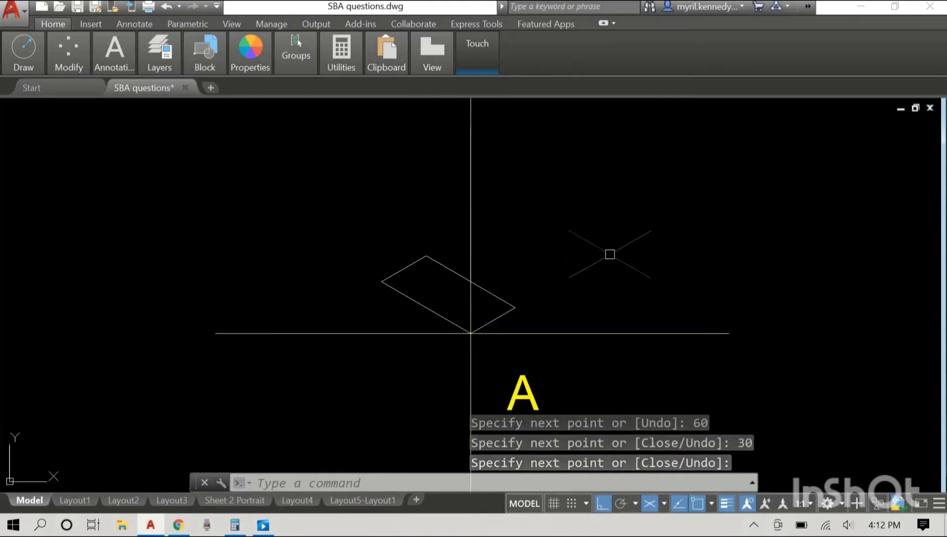
left_click(648, 505)
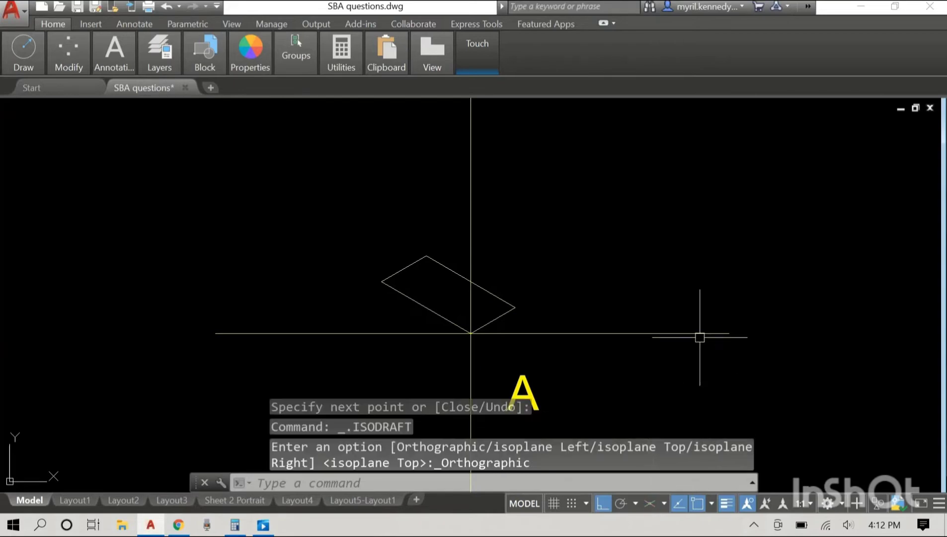
Draw a 30-unit vertical line up from the rhombus's top corner.
scroll(494, 290, "up", 3)
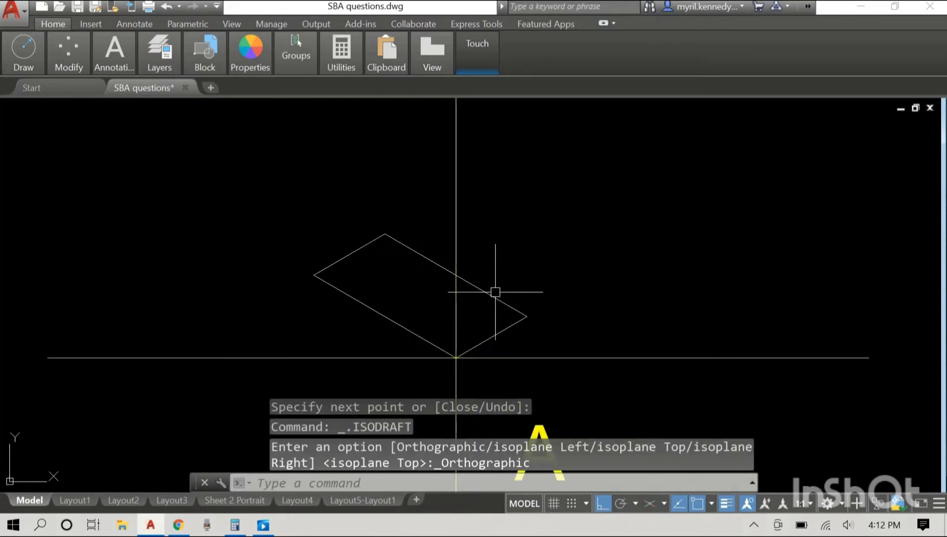
scroll(522, 240, "down", 1)
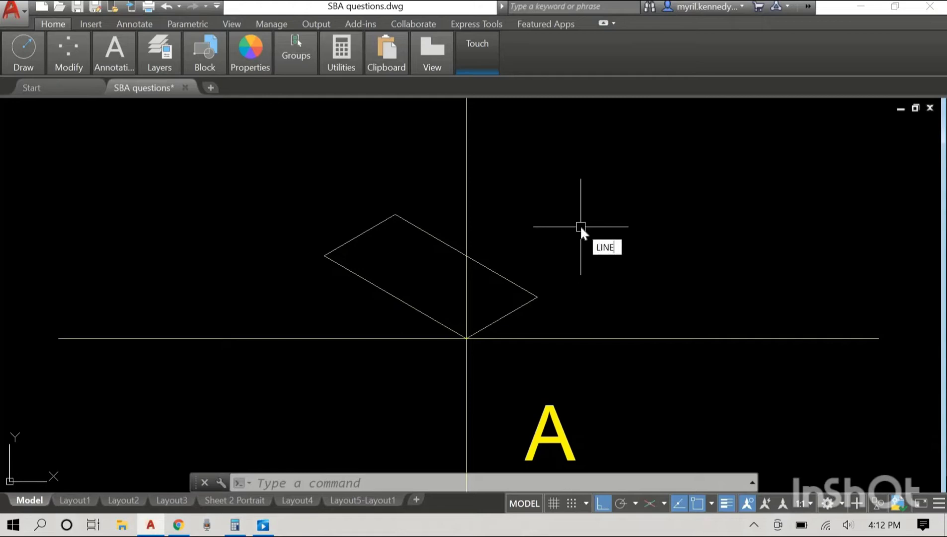
key("Return")
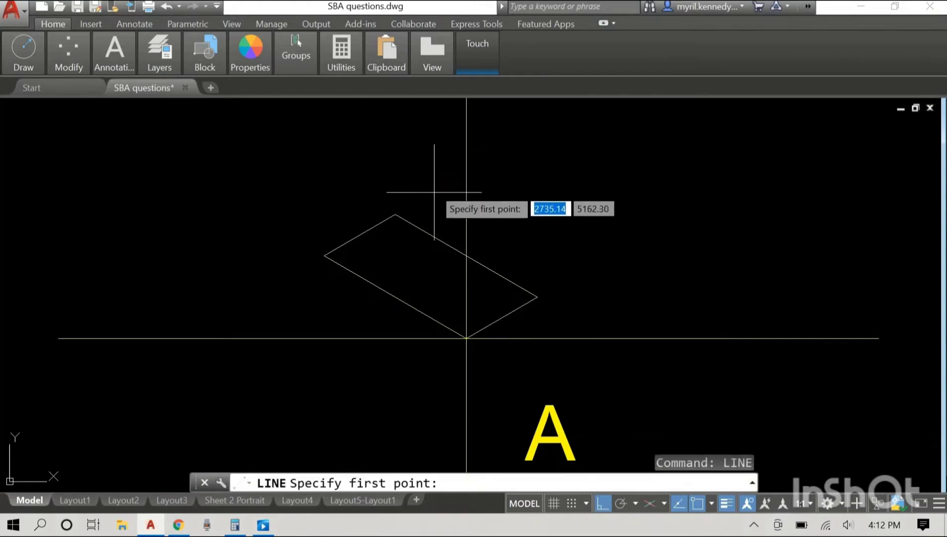
left_click(395, 214)
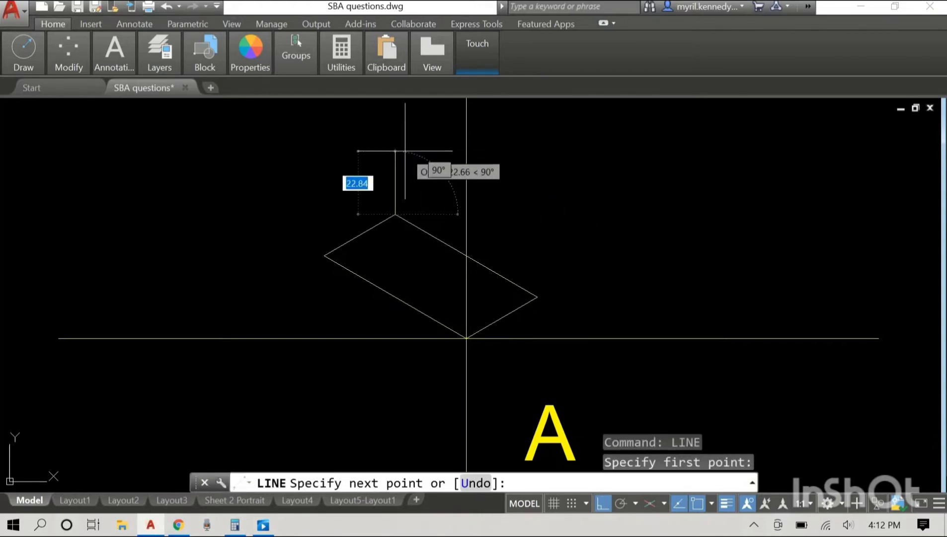
type("30")
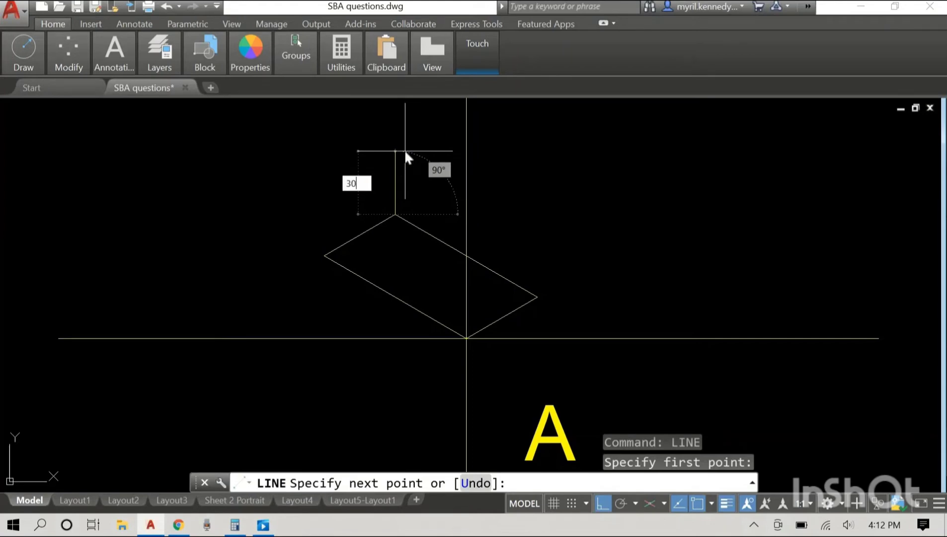
key("Return")
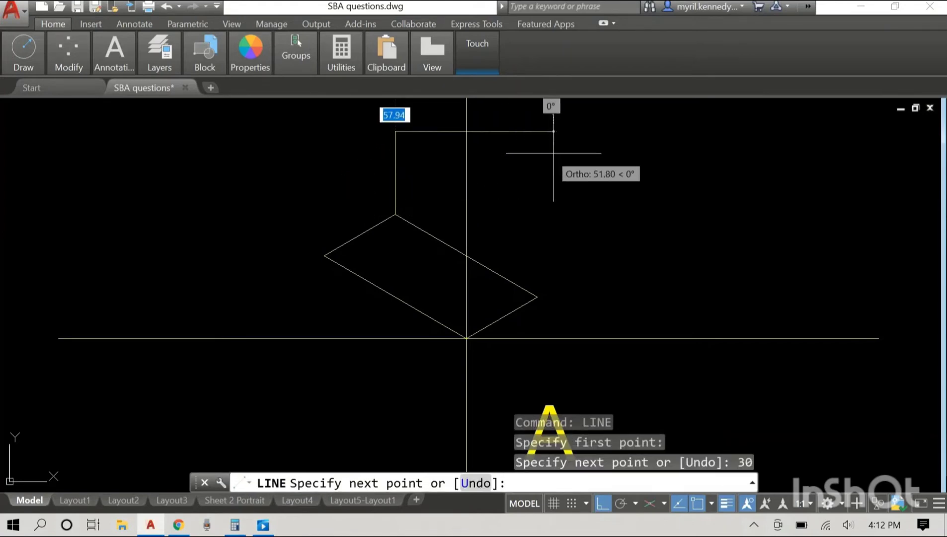
key("Escape")
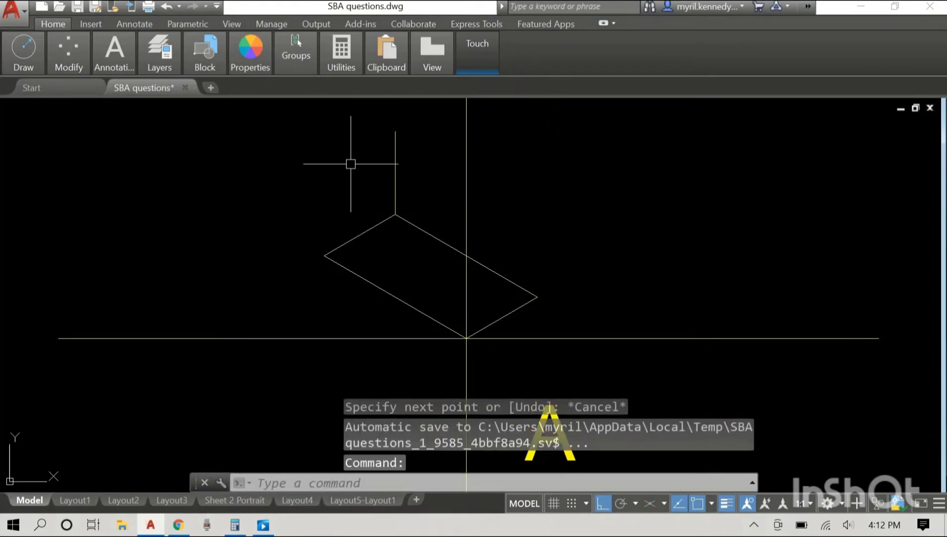
Copy the vertical edge from its bottom endpoint onto the left, bottom and right rhombus corners.
left_click(396, 164)
right_click(585, 163)
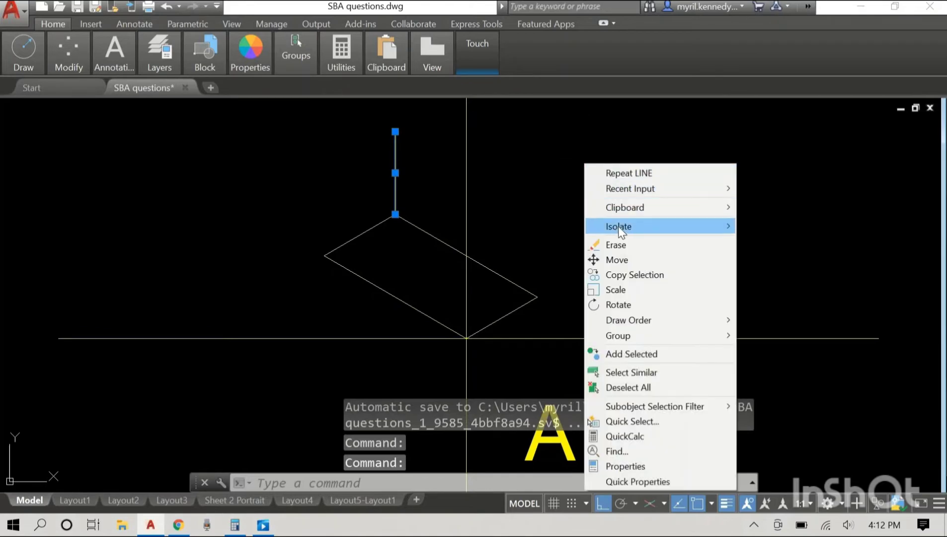
left_click(628, 275)
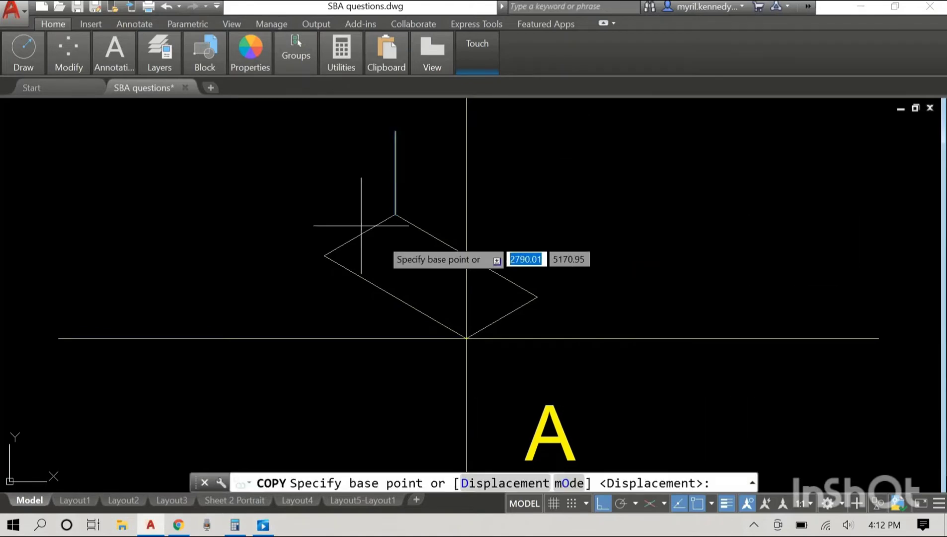
left_click(395, 214)
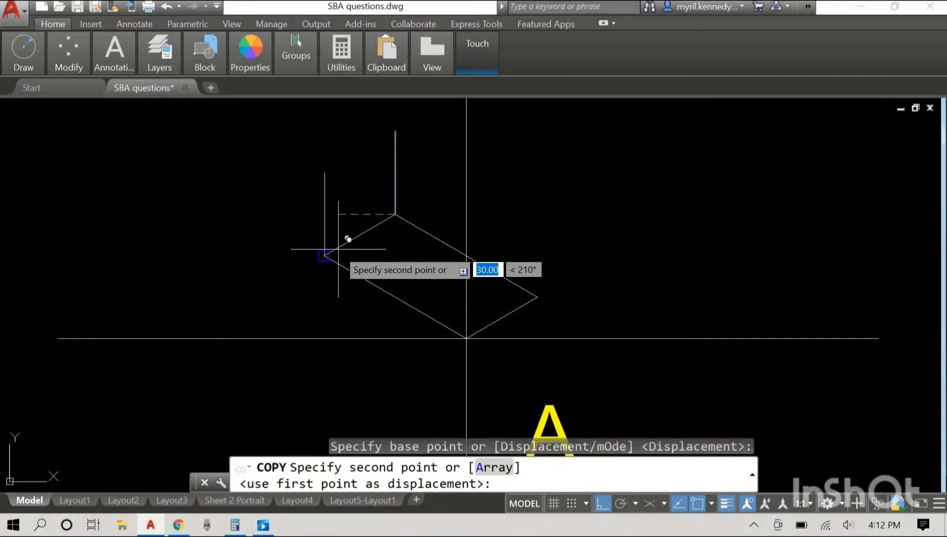
left_click(325, 254)
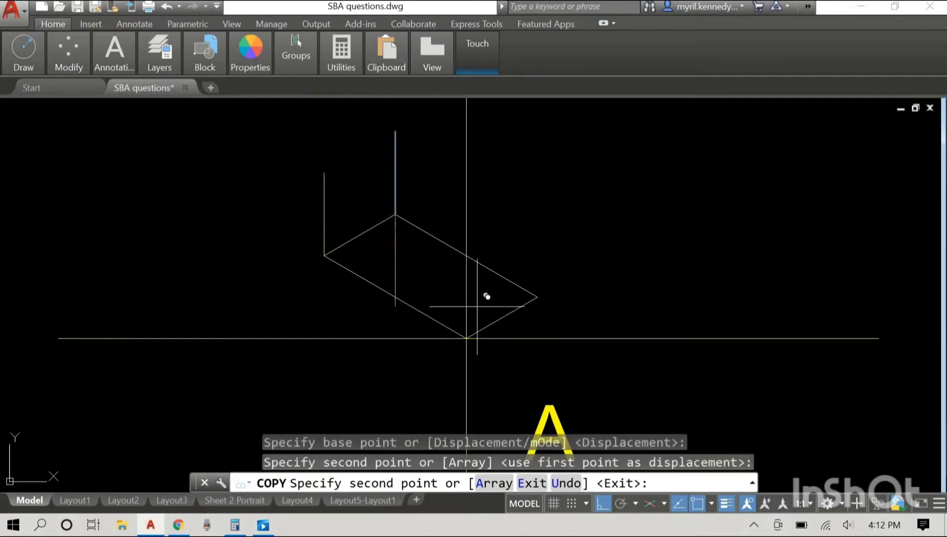
left_click(466, 338)
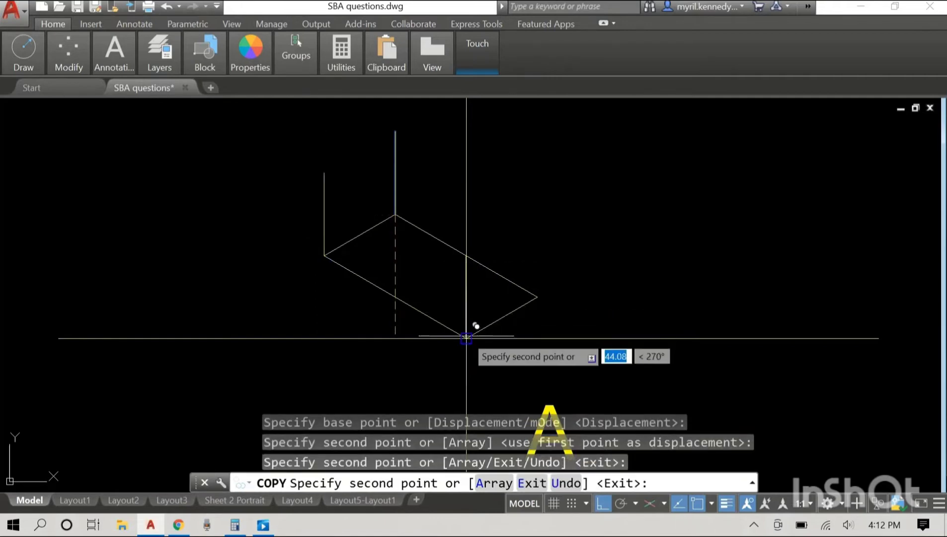
left_click(537, 297)
right_click(696, 172)
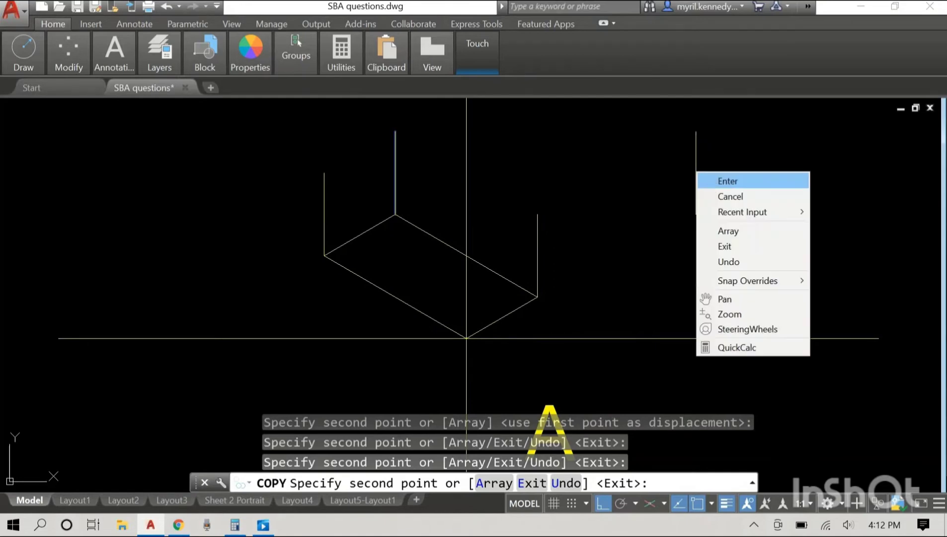
left_click(718, 181)
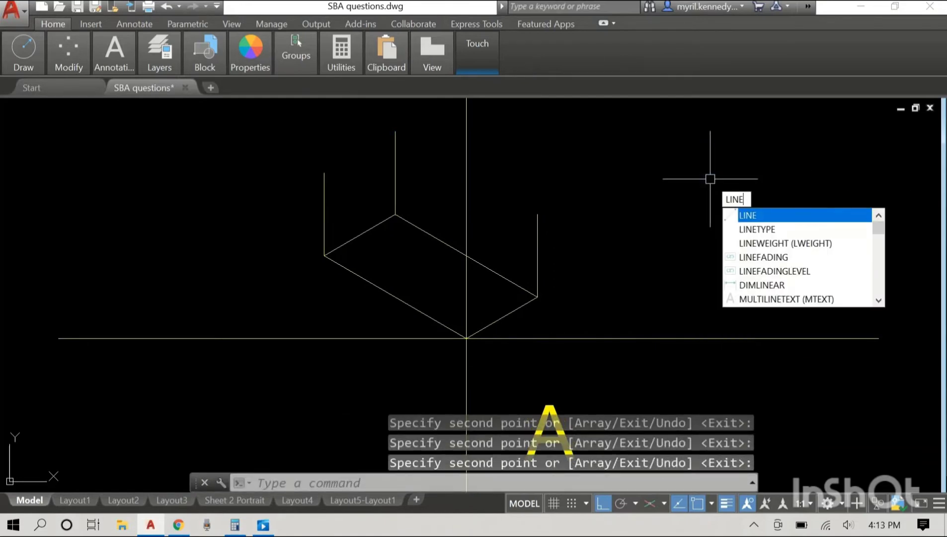
Cancel the stray LINE command and switch isometric drafting back on.
key("Return")
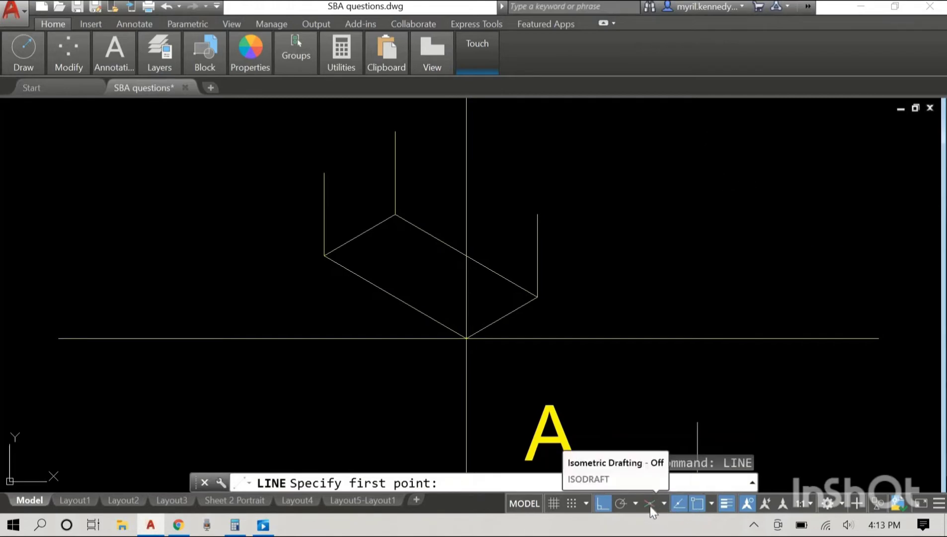
left_click(651, 506)
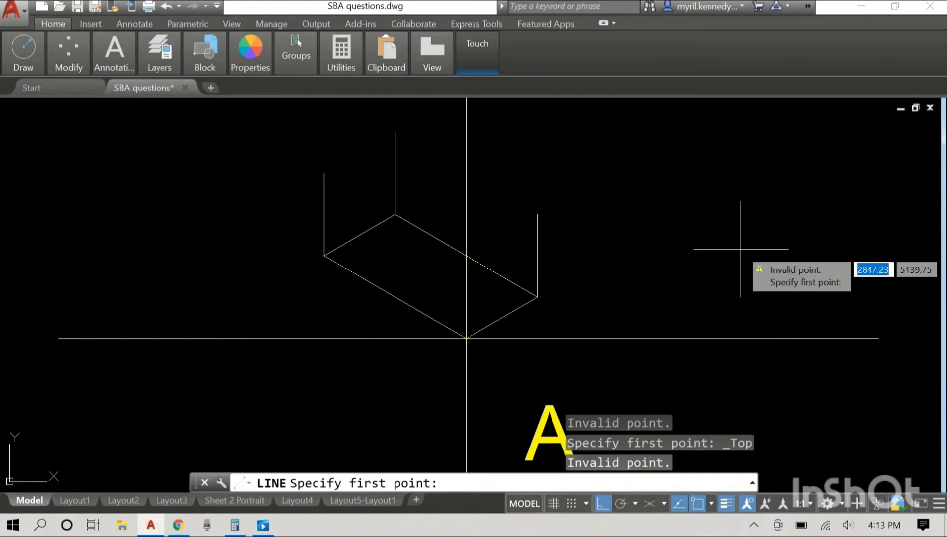
key("Escape")
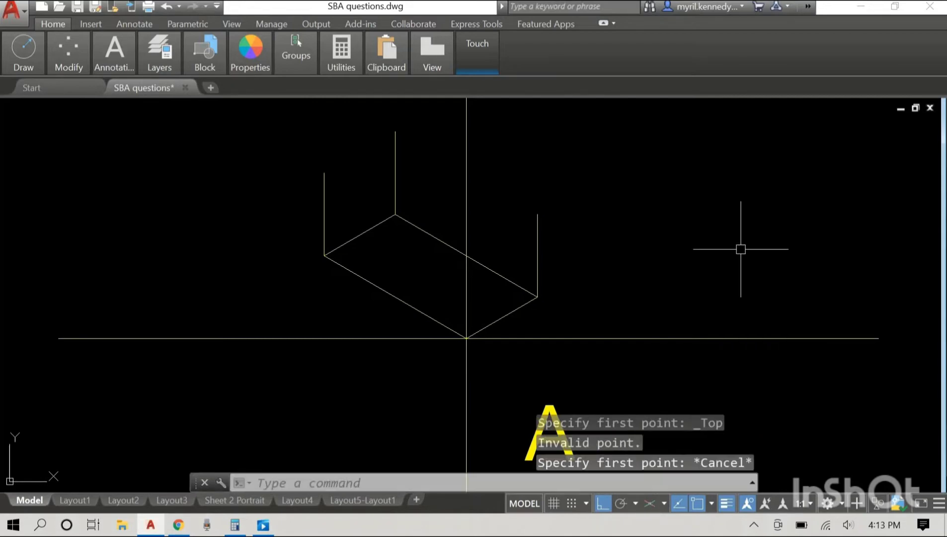
left_click(648, 501)
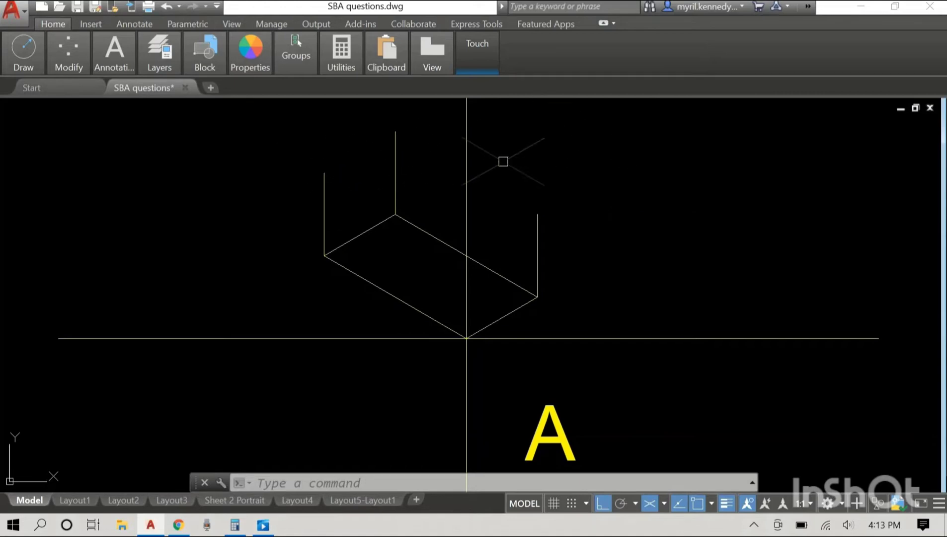
Draw the top-face edges at 150°, 330°, 30° and 150°, snapping between the vertical edges' tops.
key("Return")
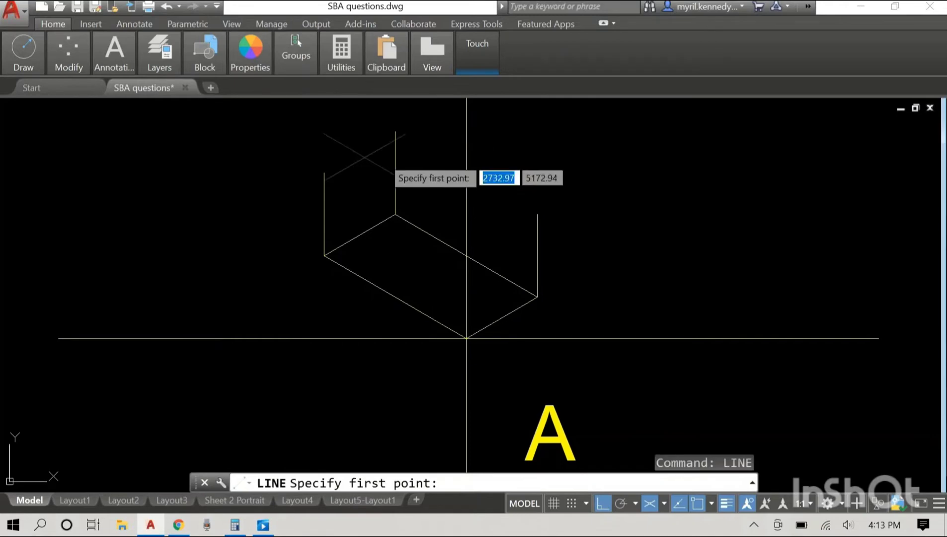
left_click(395, 131)
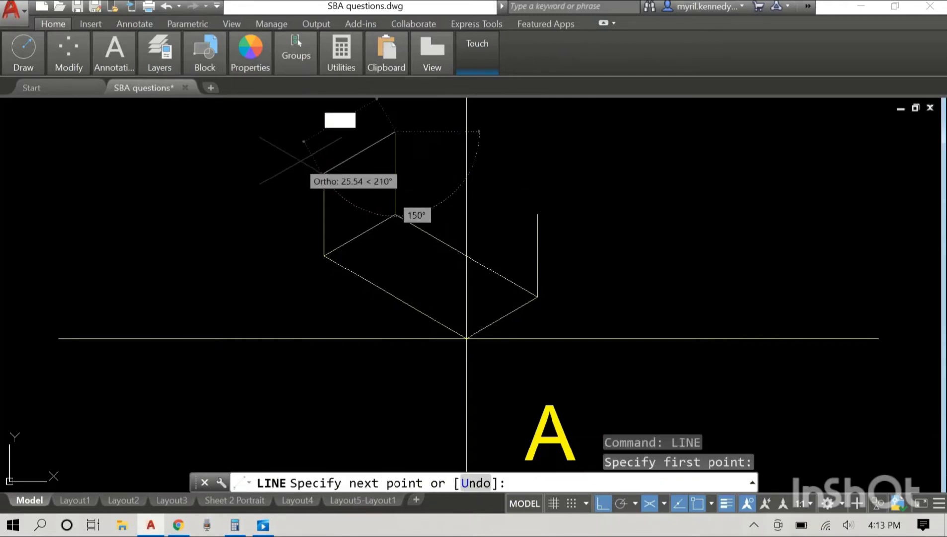
left_click(323, 173)
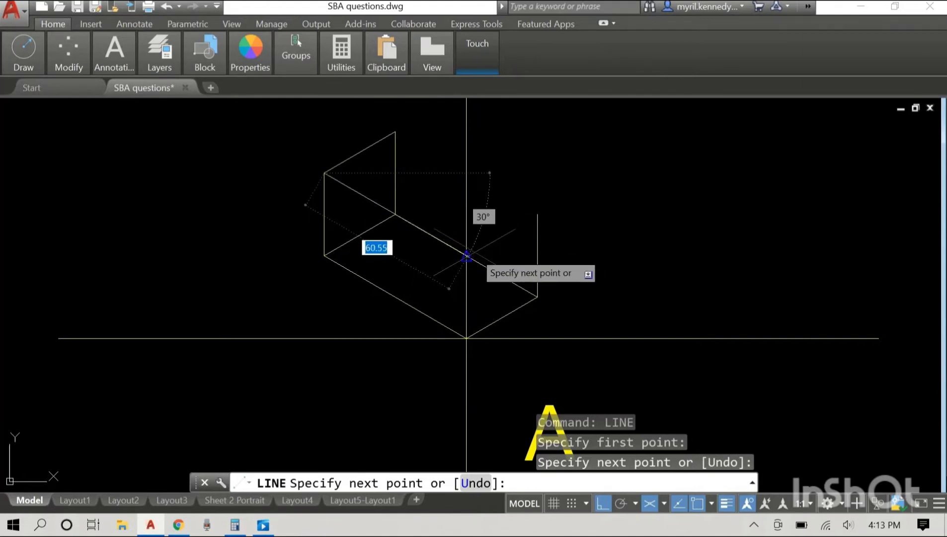
scroll(466, 256, "up", 4)
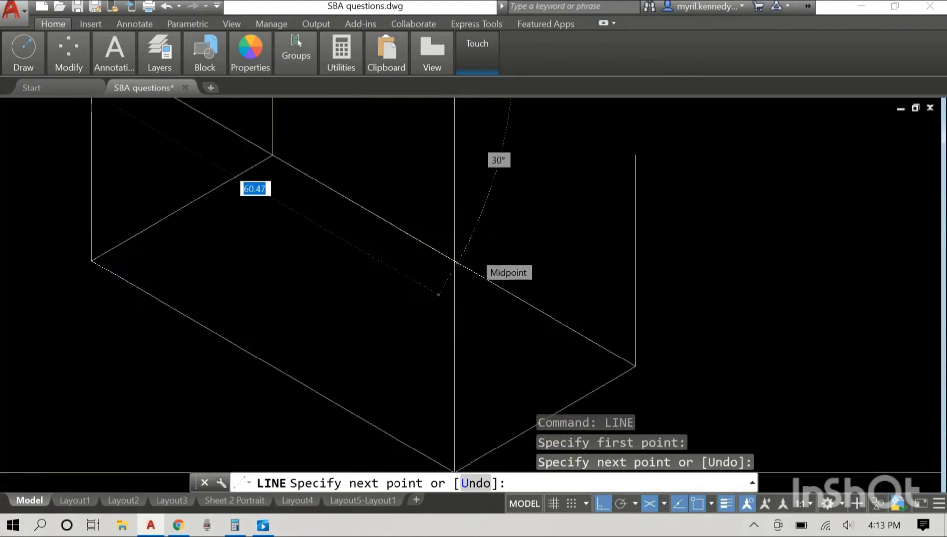
left_click(424, 274)
middle_click_drag(616, 199, 507, 378)
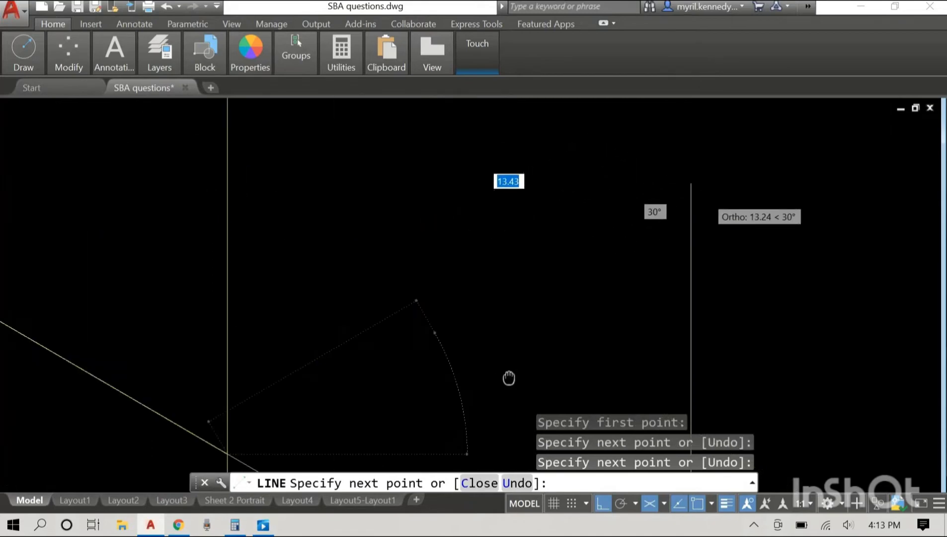
scroll(507, 358, "down", 3)
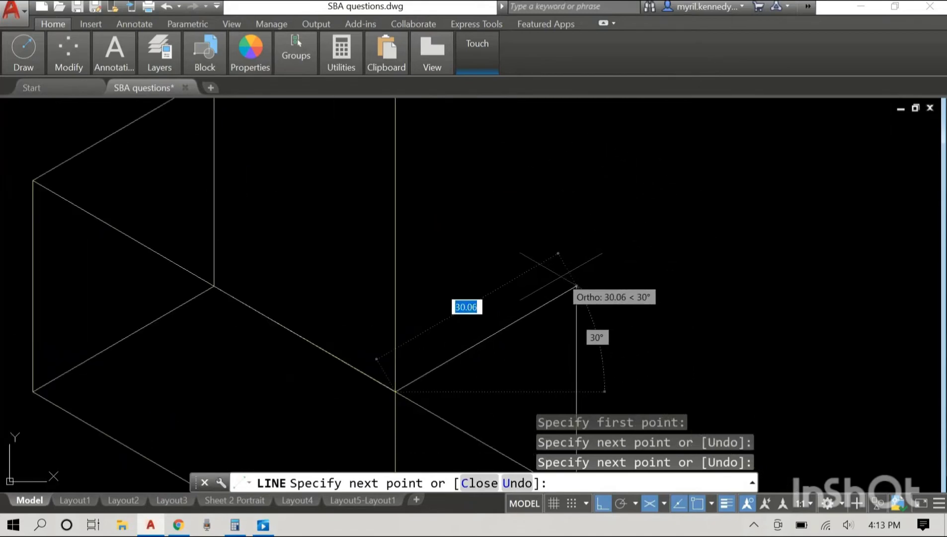
left_click(571, 287)
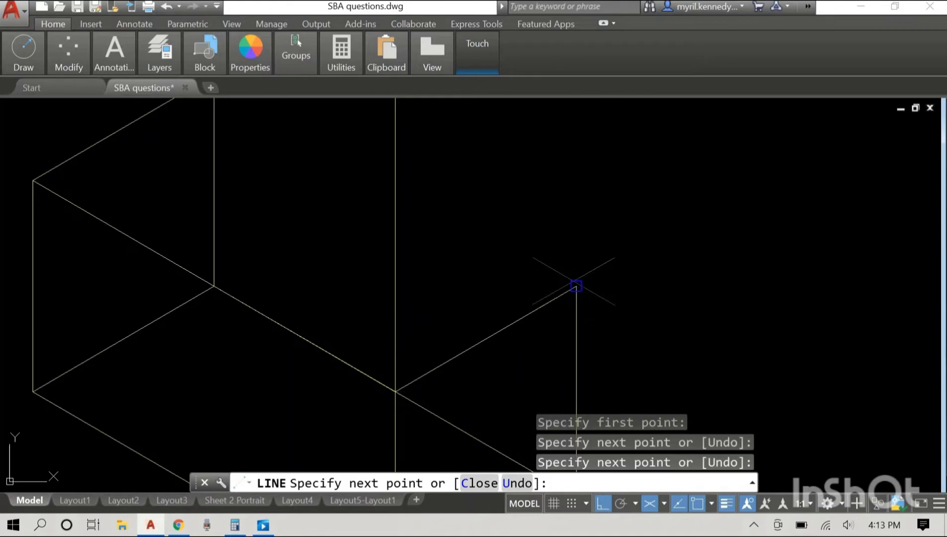
scroll(244, 116, "down", 2)
scroll(233, 144, "down", 2)
scroll(263, 184, "up", 2)
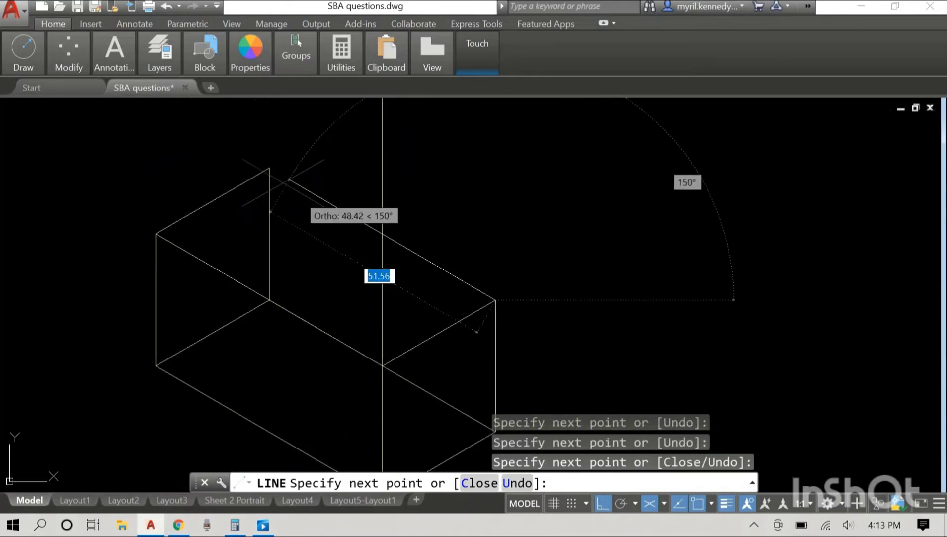
left_click(268, 164)
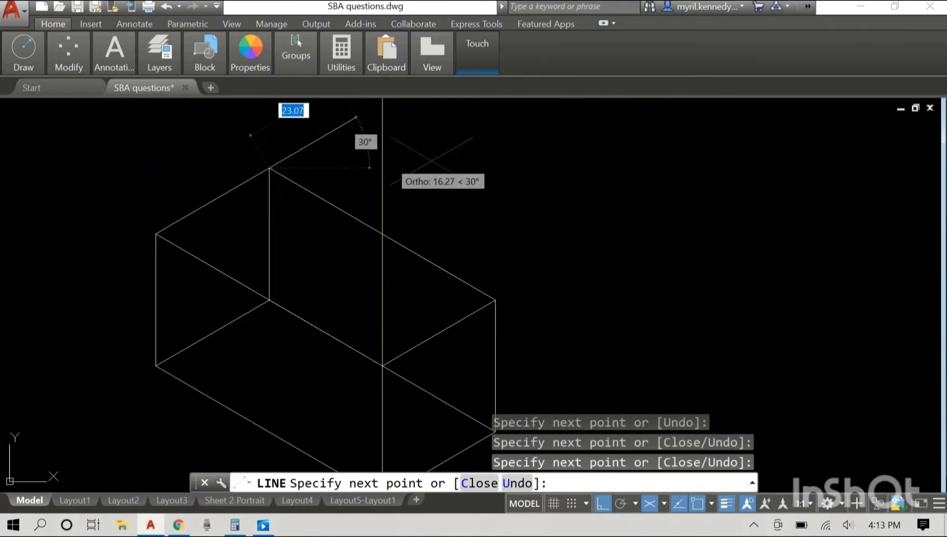
right_click(459, 164)
left_click(477, 171)
Pan and zoom to recentre the isometric block in the view.
scroll(497, 172, "down", 3)
middle_click_drag(643, 294, 622, 252)
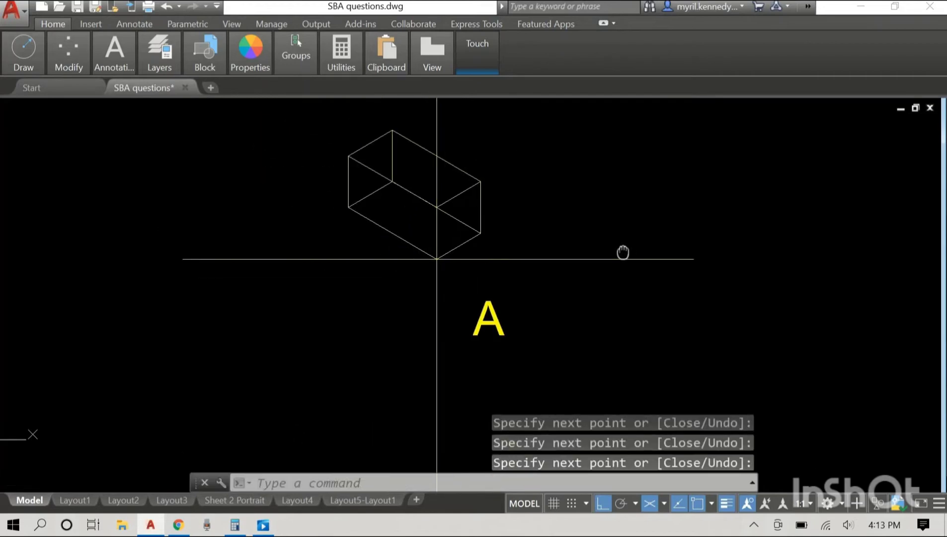
middle_click_drag(613, 198, 600, 230)
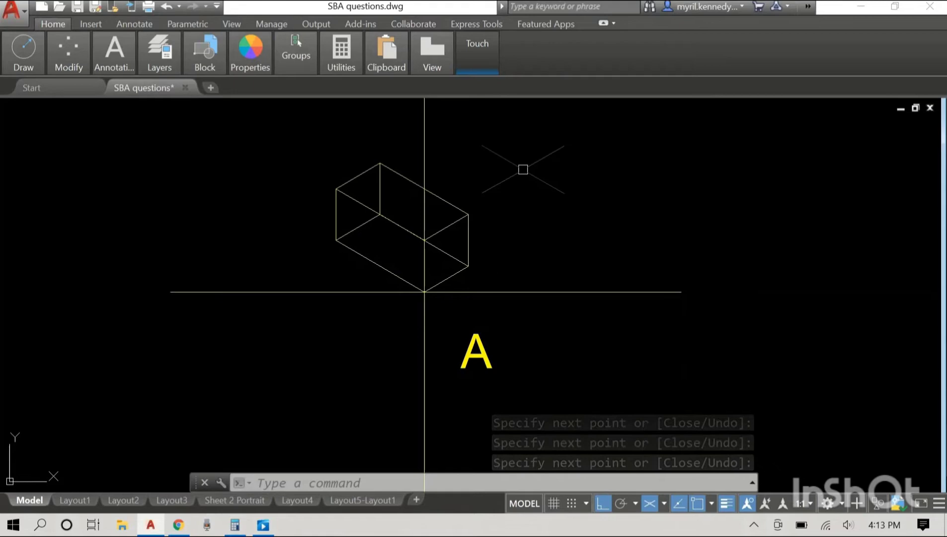
scroll(566, 191, "down", 4)
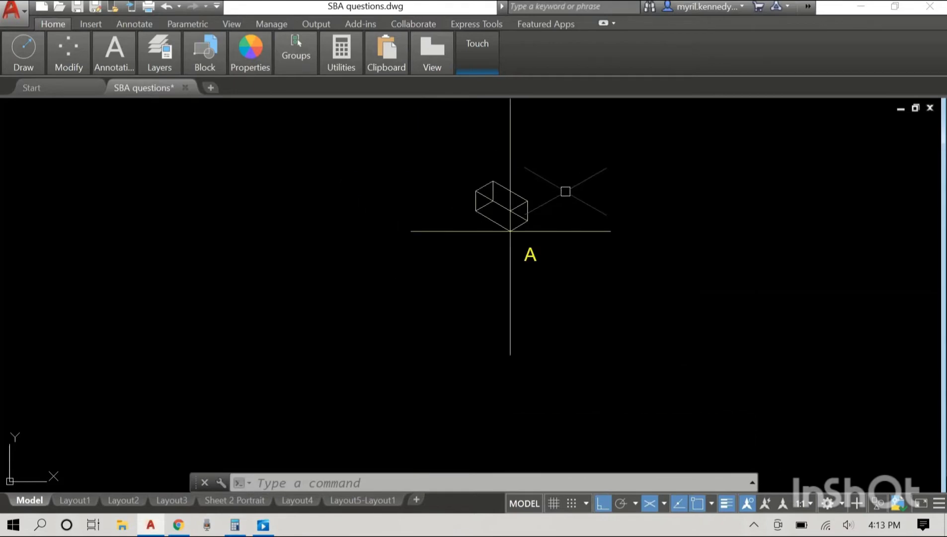
scroll(567, 190, "up", 2)
middle_click_drag(575, 178, 556, 237)
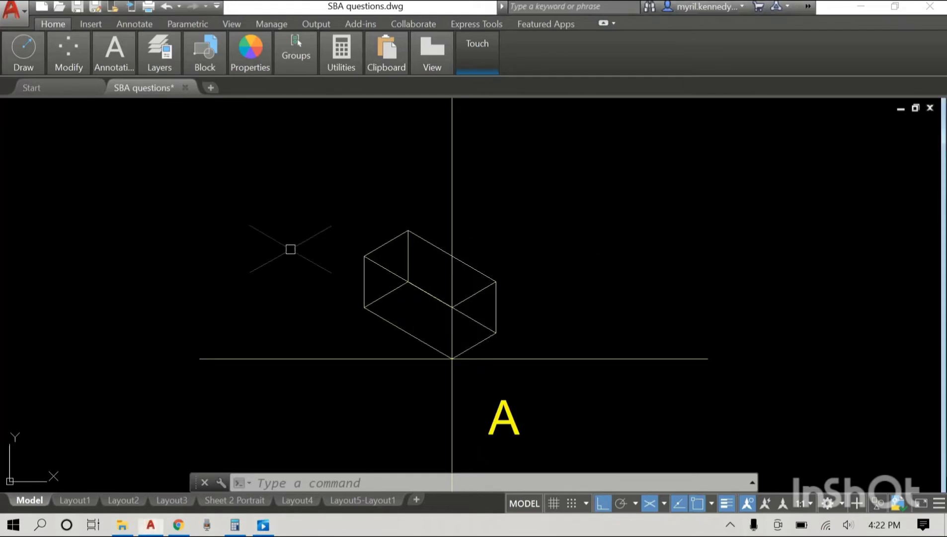
scroll(405, 320, "up", 4)
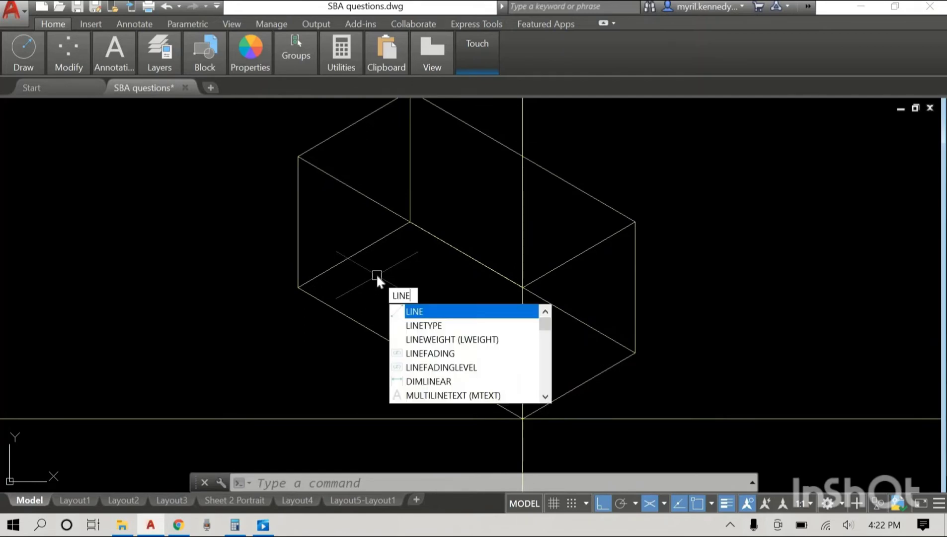
Draw a 6-unit line up from the block's lower-left corner on Isoplane Right.
key("Return")
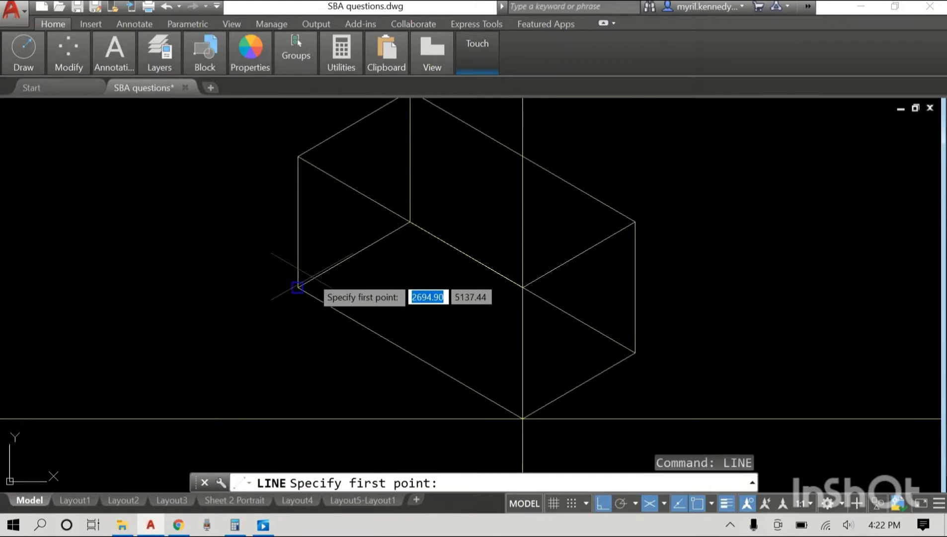
left_click(298, 286)
scroll(233, 338, "up", 4)
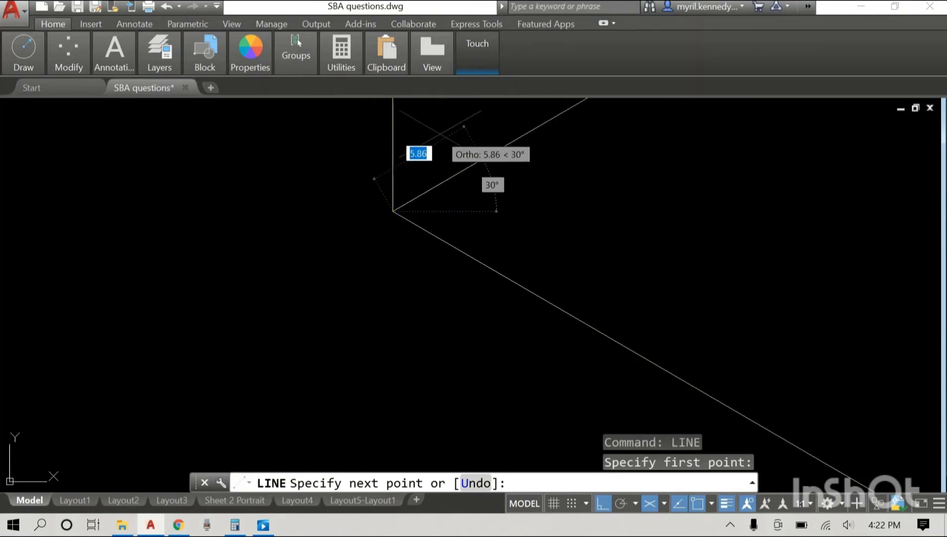
key("F5")
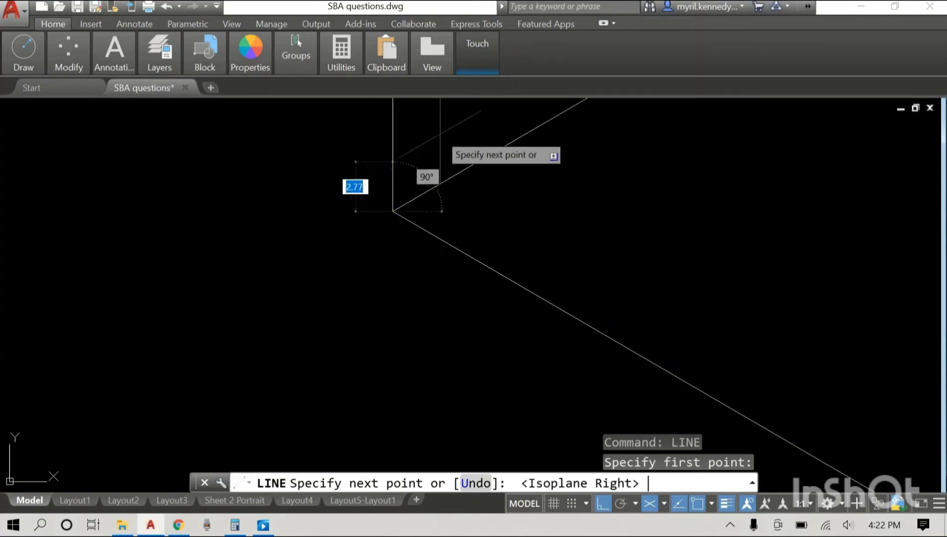
middle_click_drag(428, 133, 426, 262)
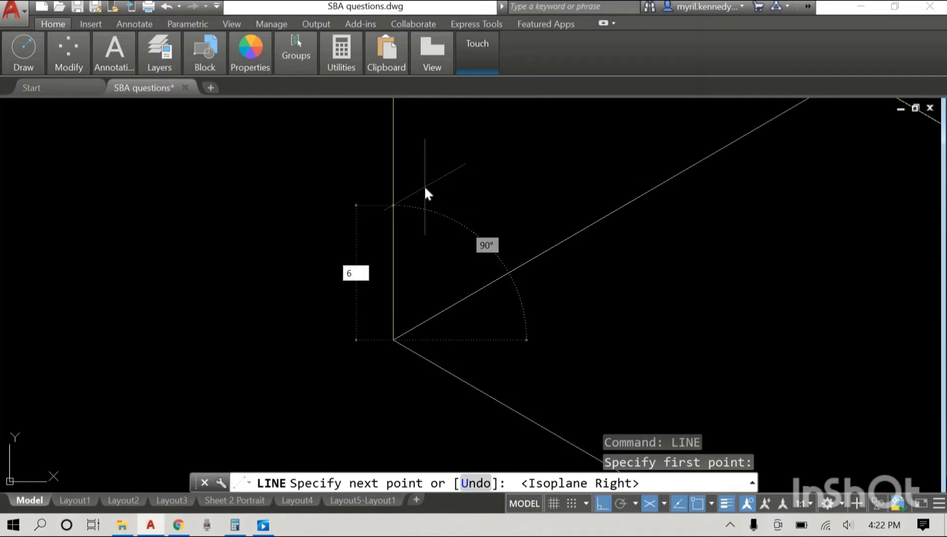
key("Return")
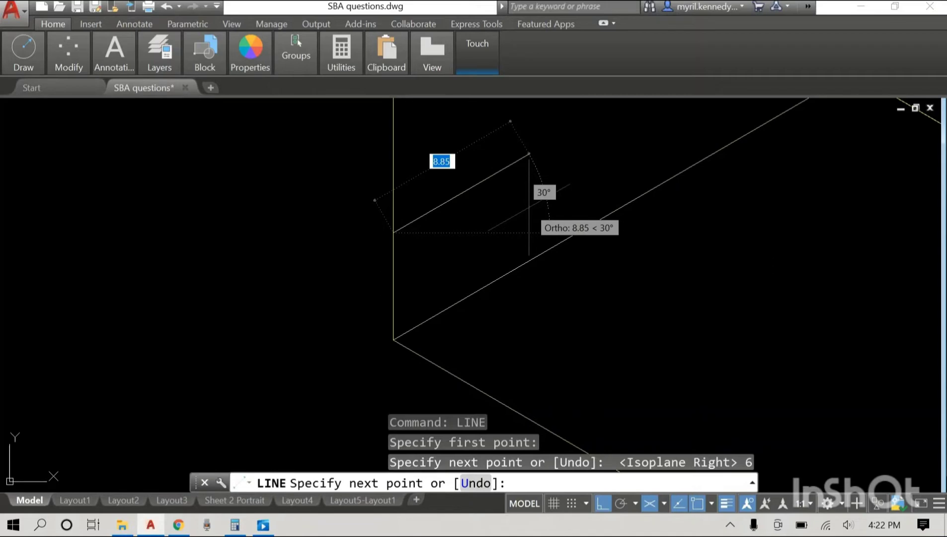
Select the box's two base edges and copy them, using the left corner as base point.
key("Escape")
scroll(529, 207, "down", 1)
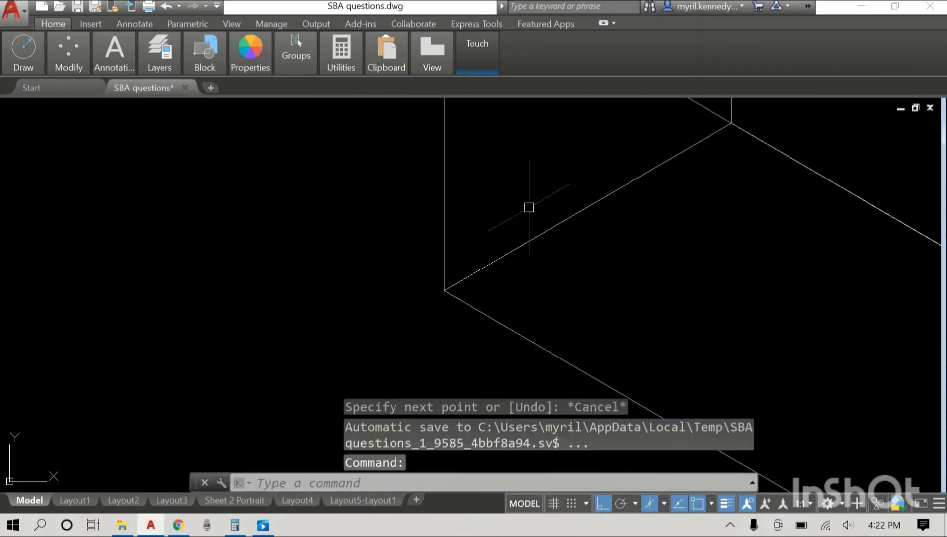
scroll(529, 207, "down", 1)
middle_click_drag(620, 208, 428, 220)
left_click(377, 300)
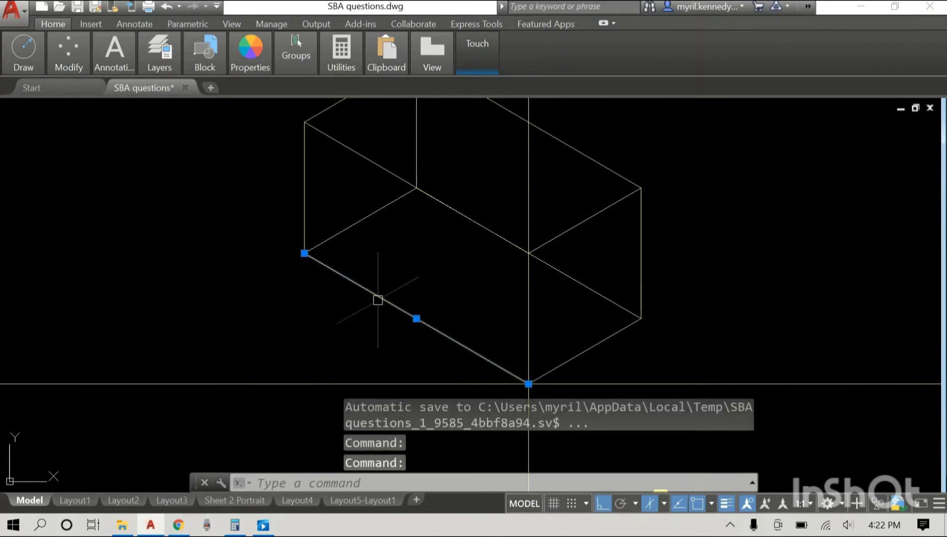
left_click(363, 218)
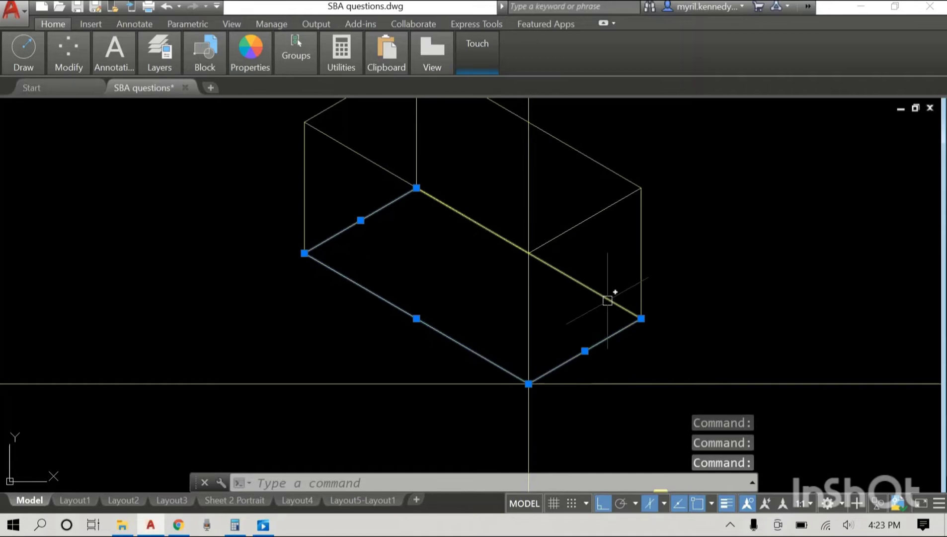
right_click(286, 304)
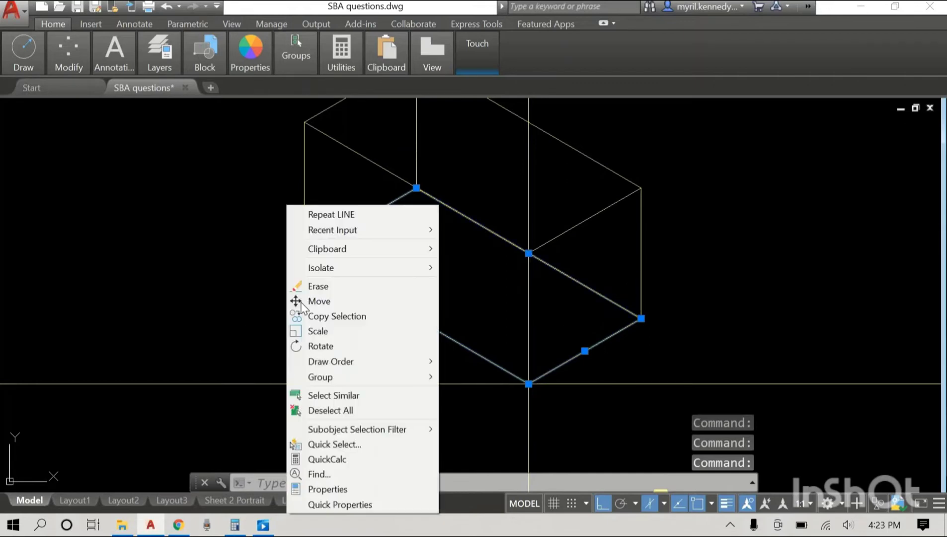
left_click(333, 312)
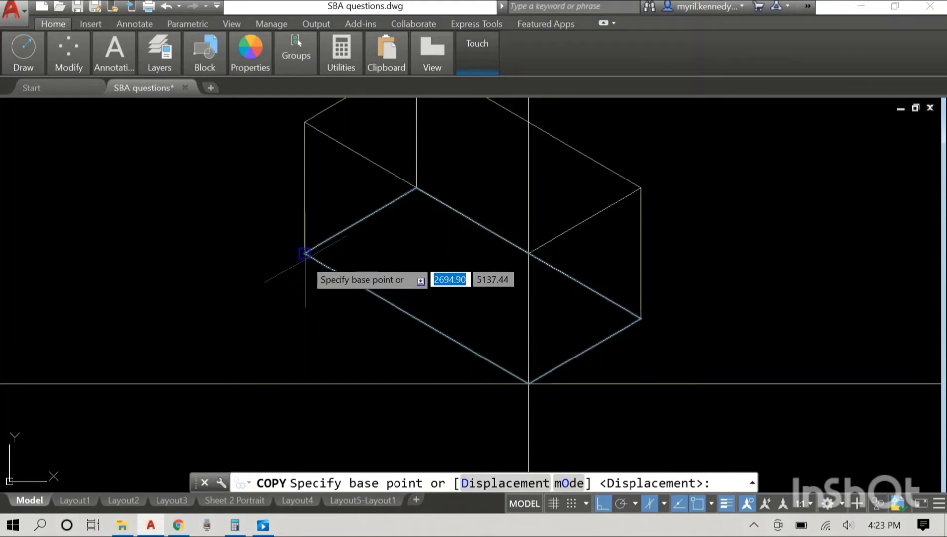
left_click(304, 253)
Place the copied base edges at the corner endpoint atop the 6-unit vertical segment.
scroll(311, 216, "up", 5)
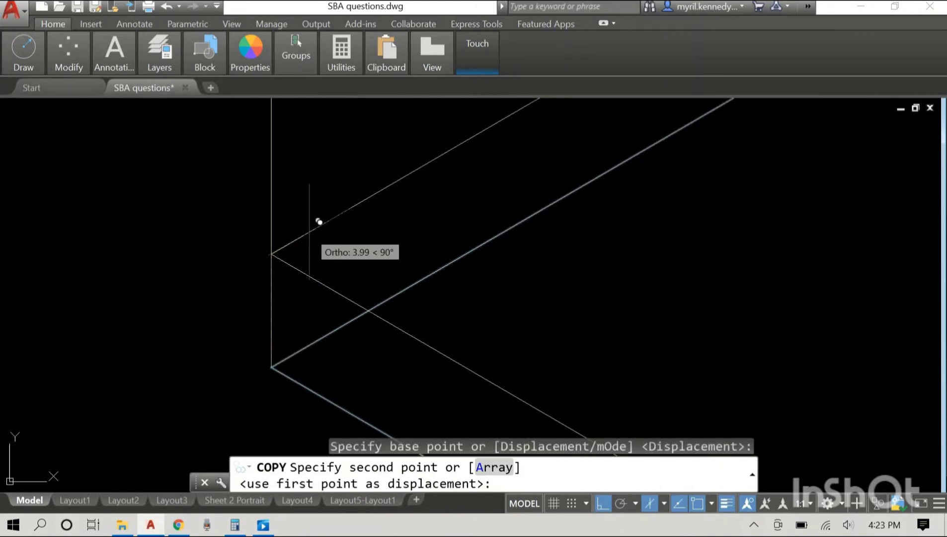
scroll(294, 156, "down", 3)
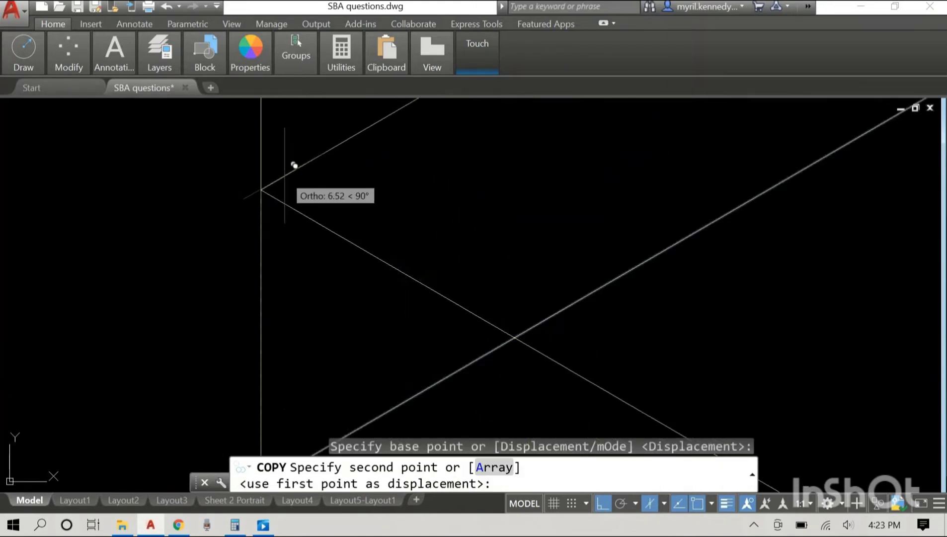
middle_click_drag(294, 157, 289, 186)
scroll(293, 184, "down", 3)
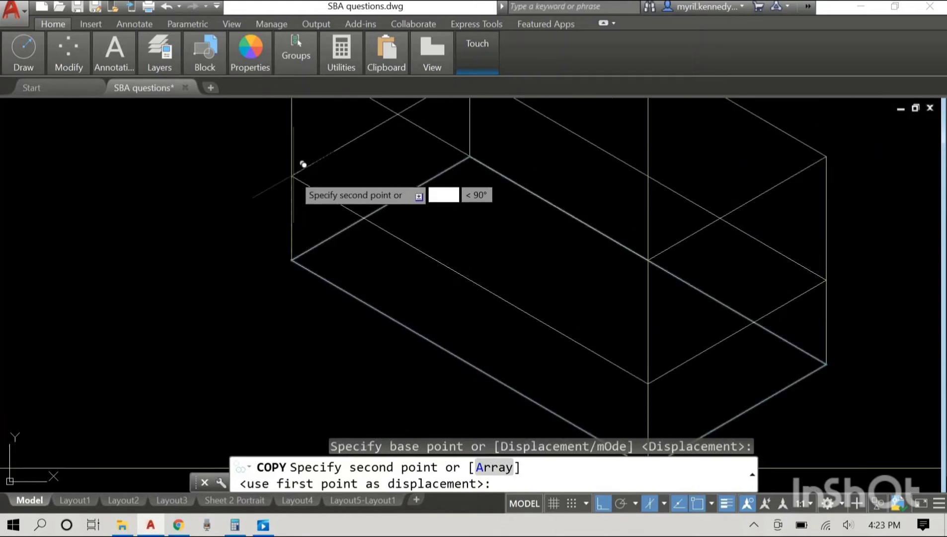
mouse_move(302, 148)
middle_mouse_down()
mouse_move(292, 247)
mouse_move(304, 250)
middle_mouse_up()
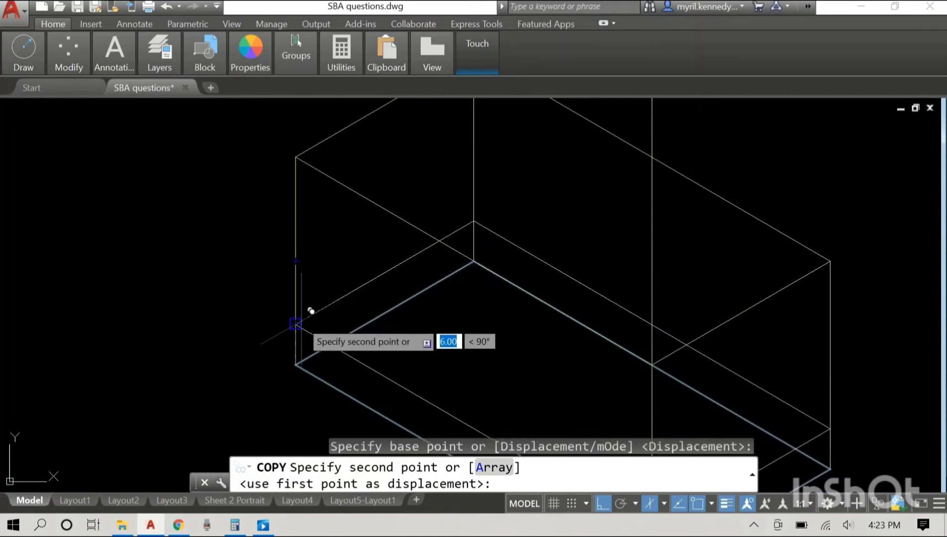
scroll(302, 322, "up", 2)
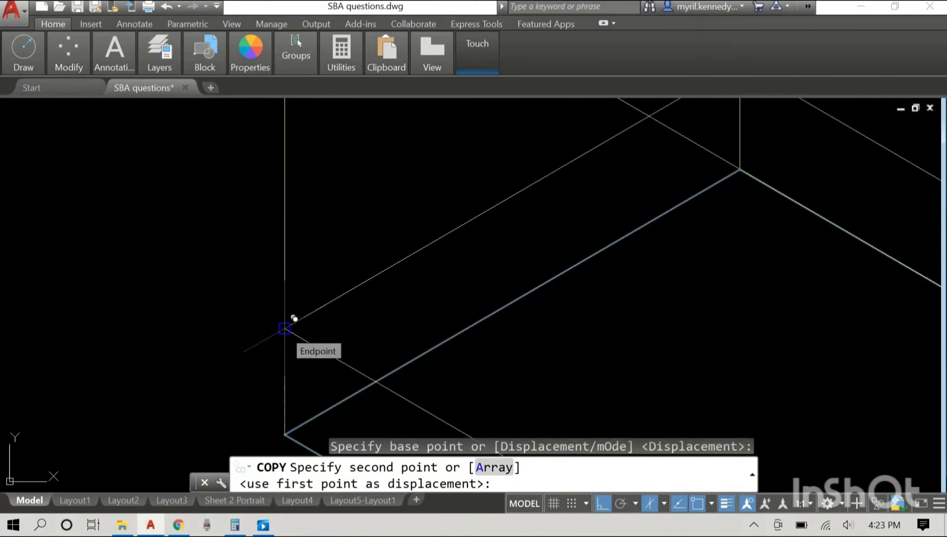
left_click(284, 329)
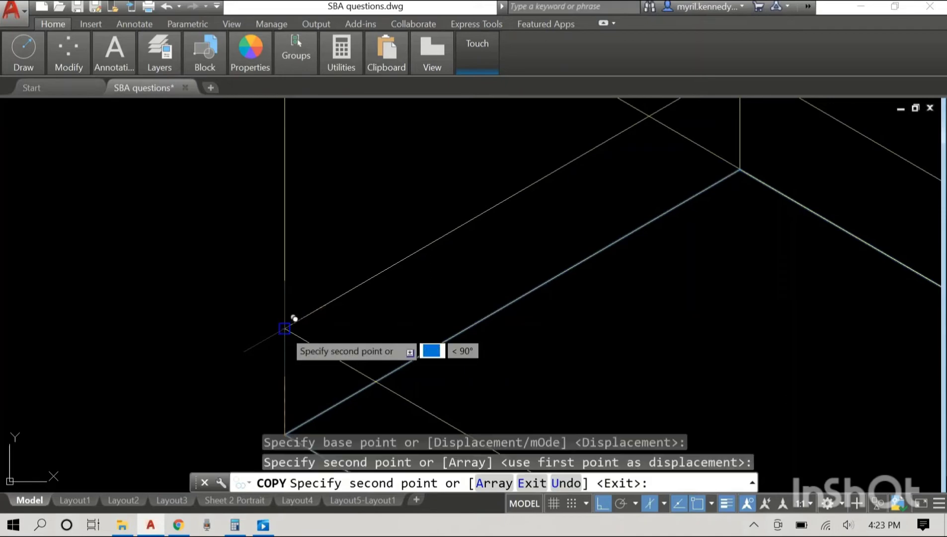
right_click(443, 199)
left_click(461, 204)
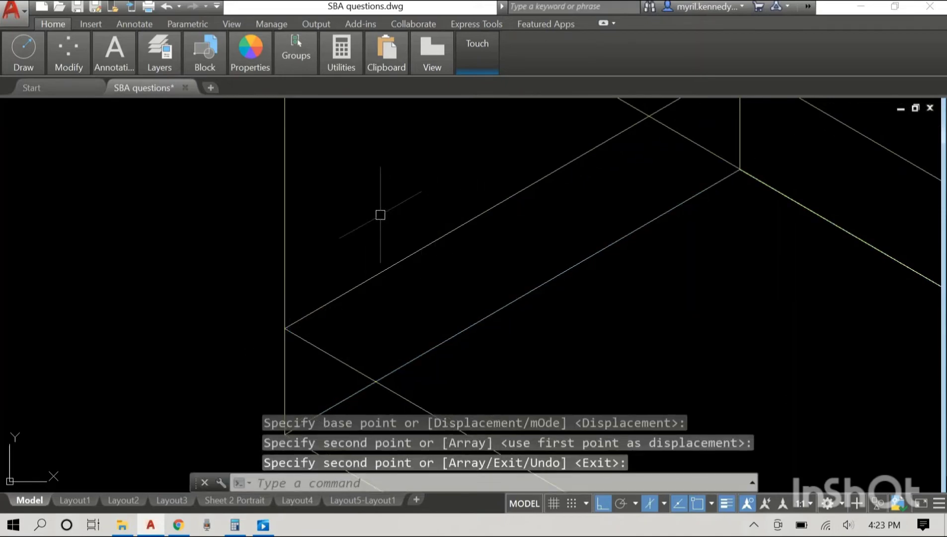
Draw a line from the front corner 9 then 12 units along 30°, rising vertically to the base's upper edge.
scroll(381, 214, "down", 3)
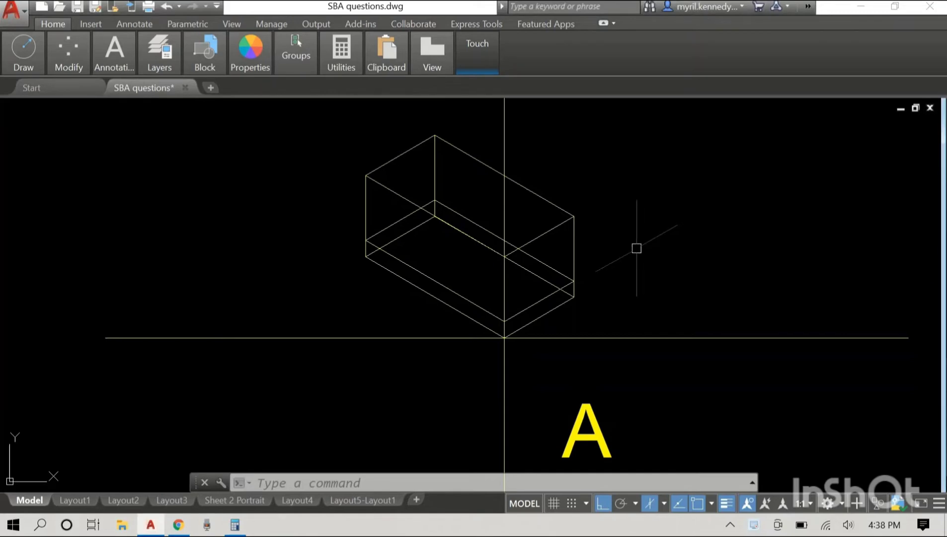
key("Return")
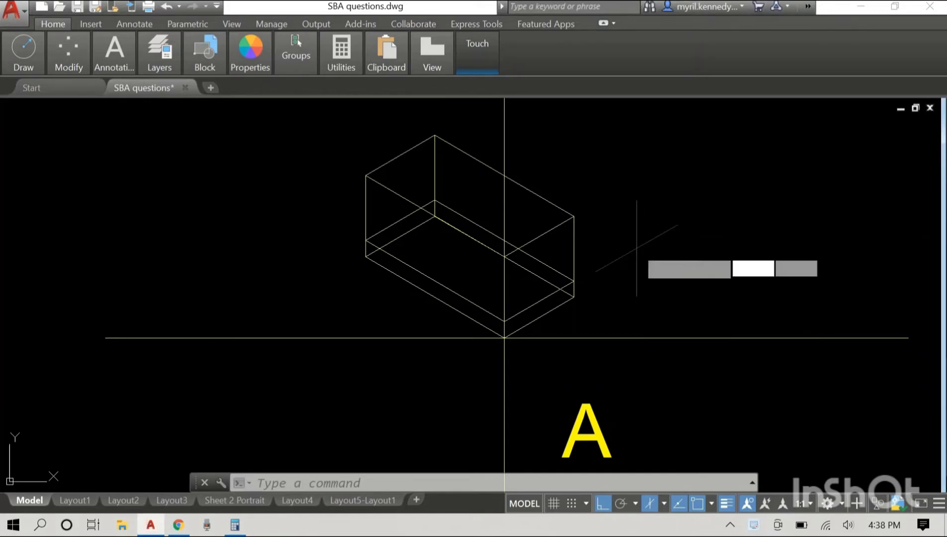
scroll(655, 236, "up", 2)
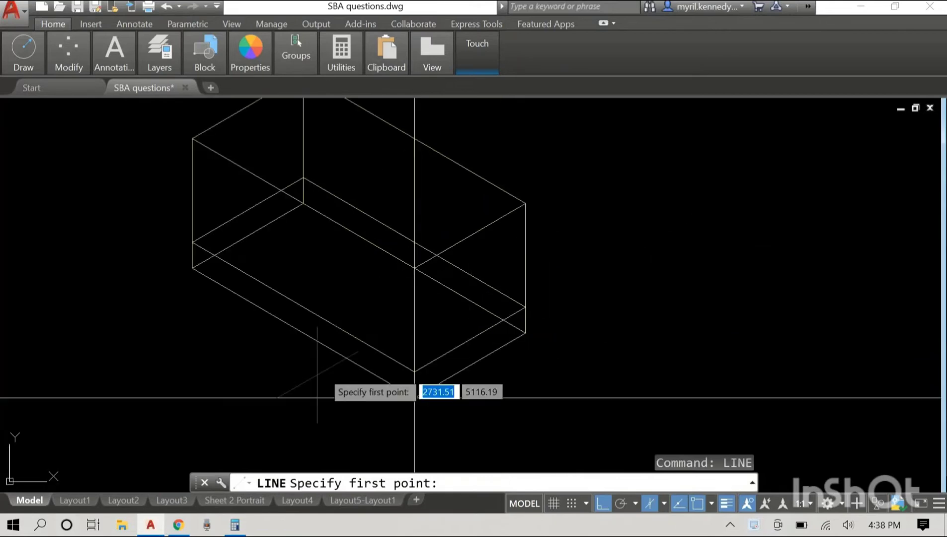
scroll(318, 373, "up", 4)
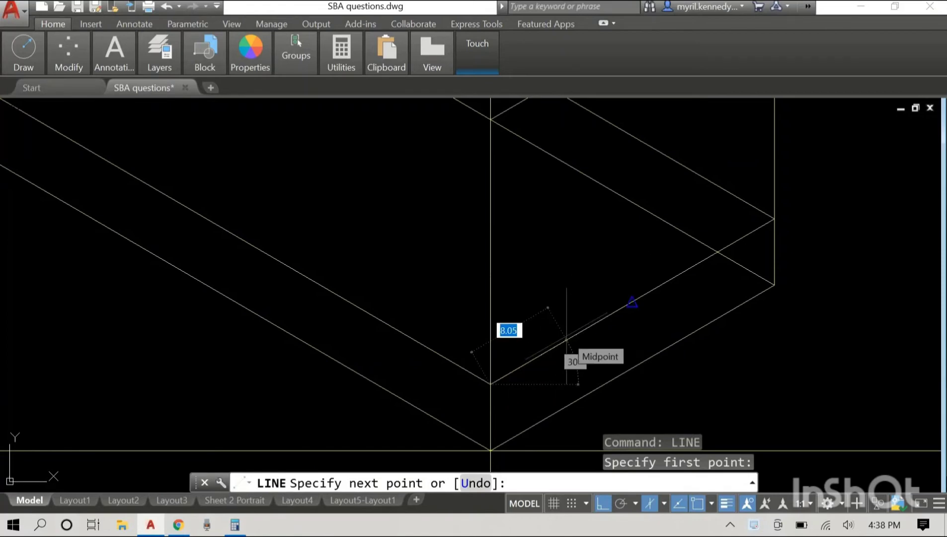
key("Return")
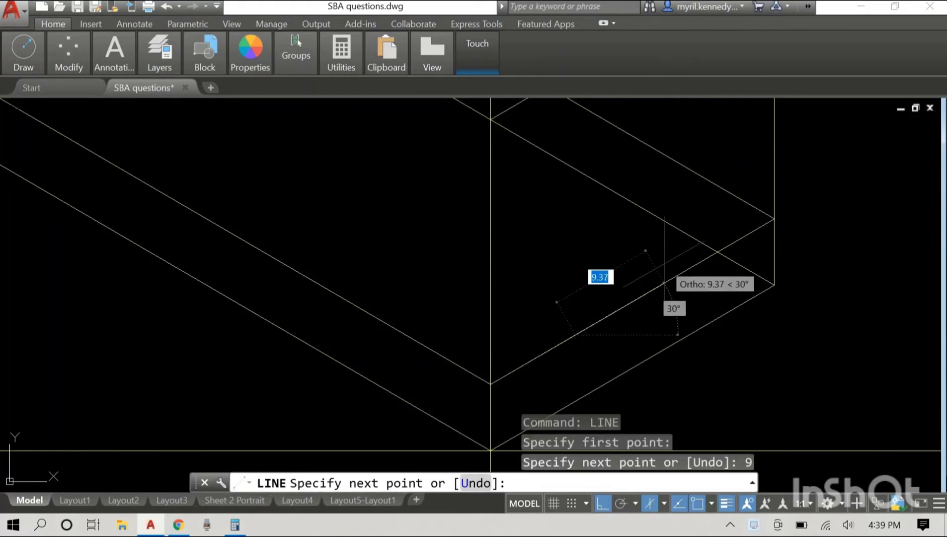
type("12")
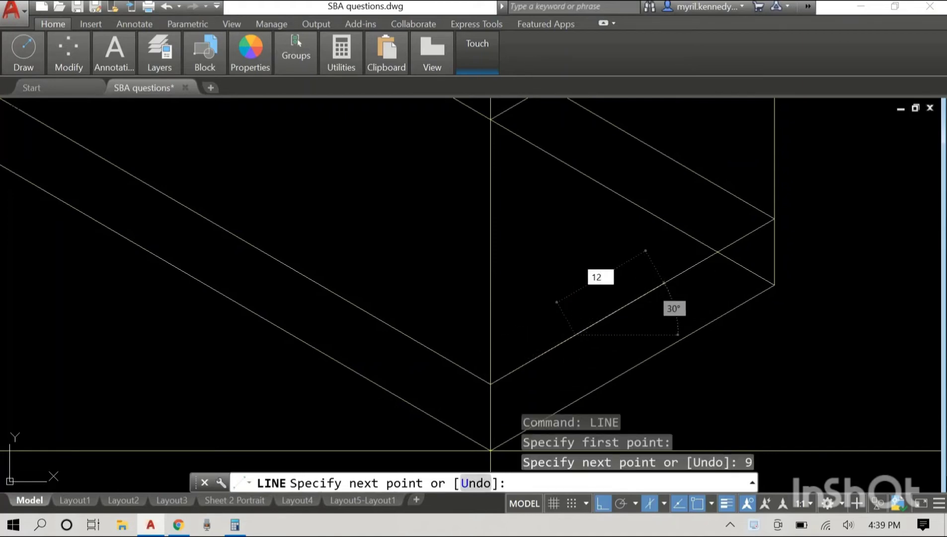
key("Return")
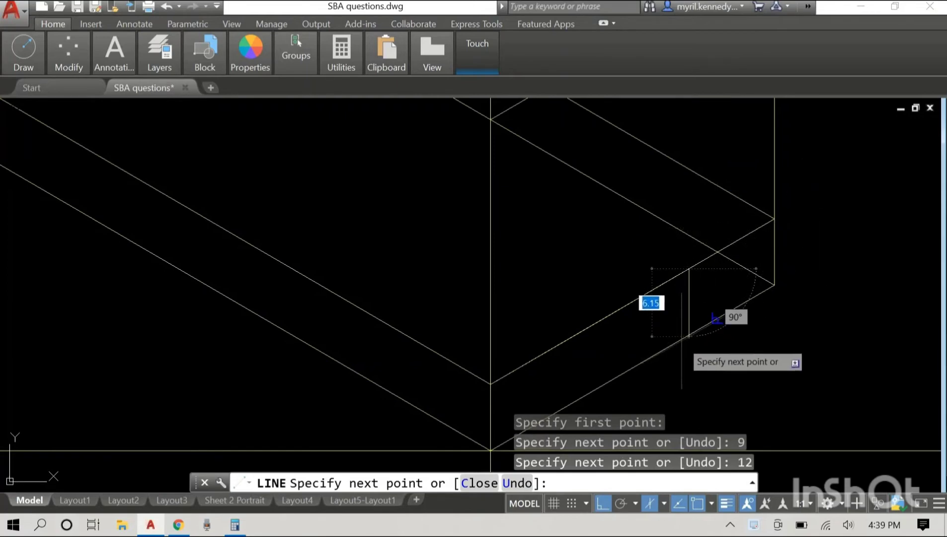
left_click(689, 363)
right_click(845, 313)
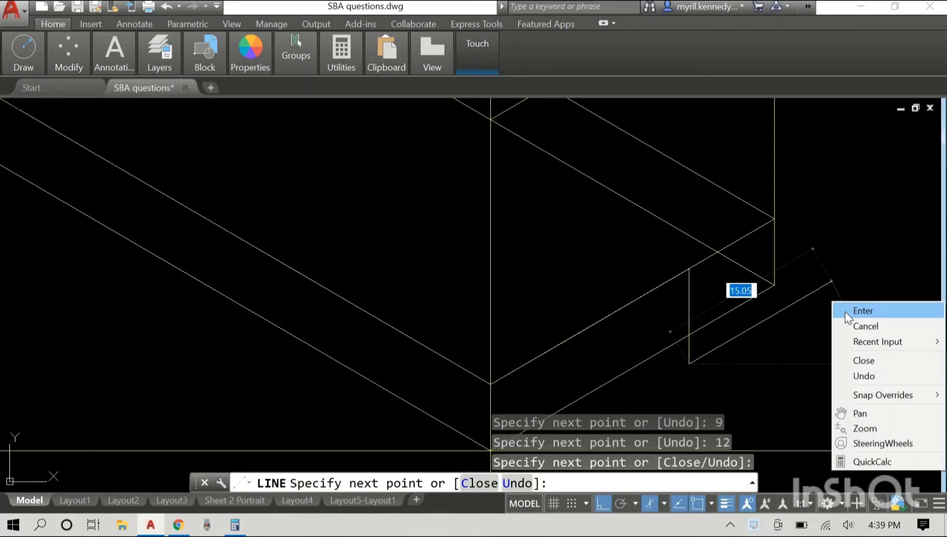
left_click(846, 313)
Draw a second vertical construction line down from the 9-unit segment's endpoint.
right_click(860, 72)
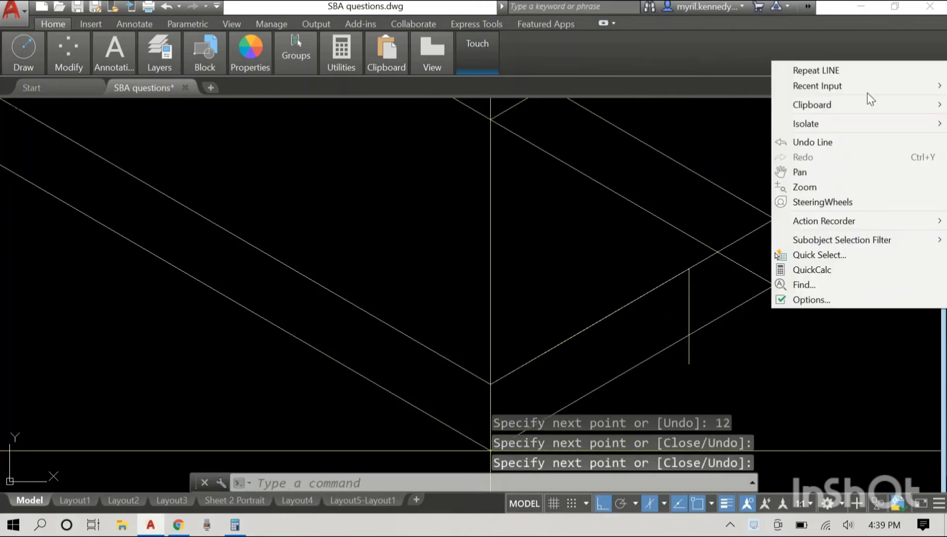
left_click(855, 70)
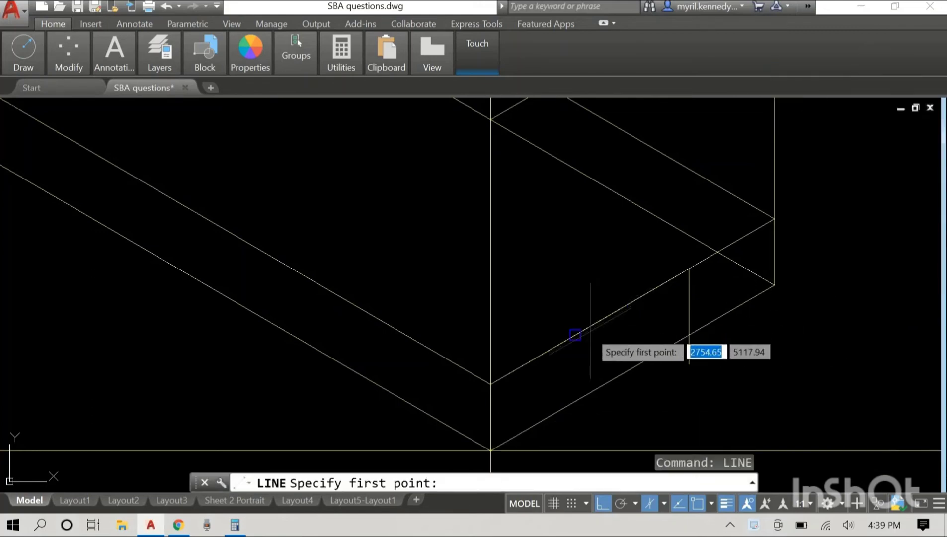
left_click(575, 334)
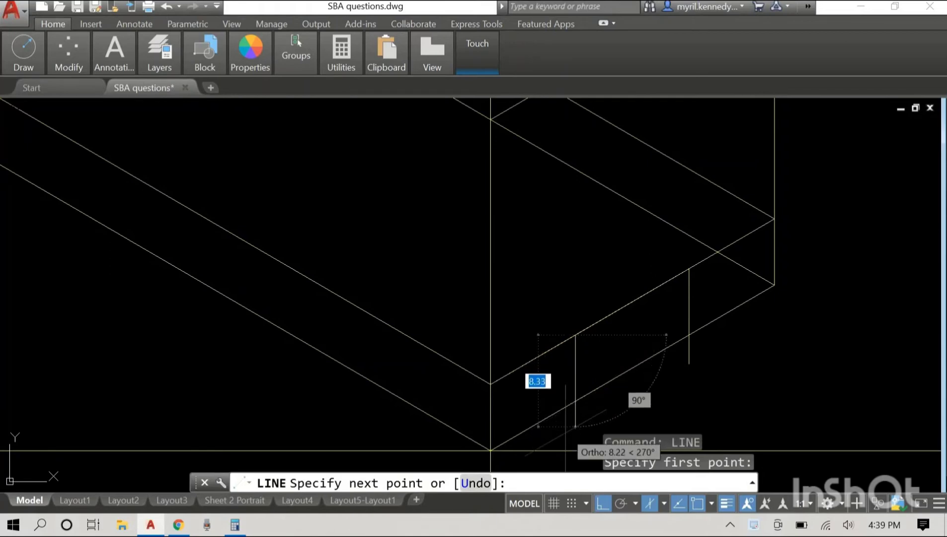
left_click(575, 412)
right_click(854, 352)
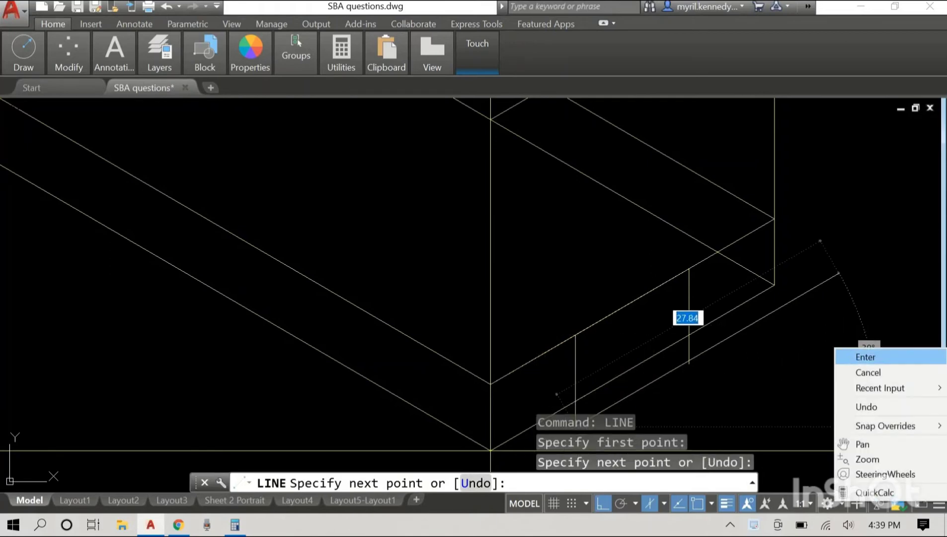
left_click(864, 357)
middle_click_drag(867, 233, 855, 164)
scroll(851, 187, "down", 2)
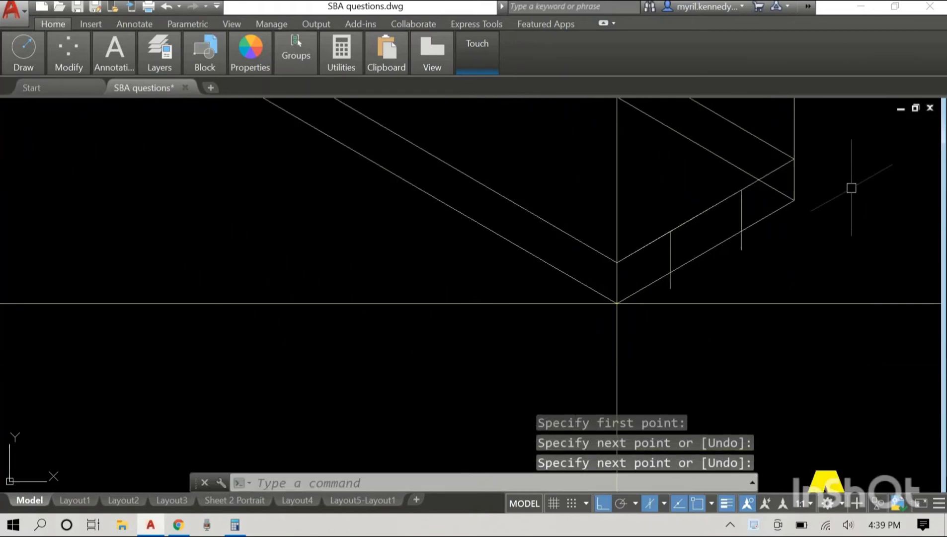
Trim both vertical construction lines at the base's lower edge, then restart LINE from recent input.
key("Return")
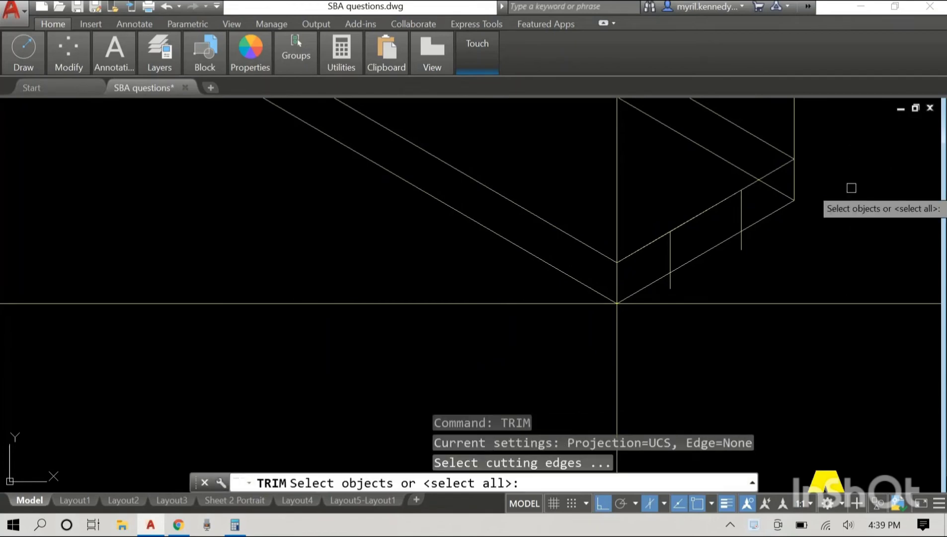
left_click(721, 245)
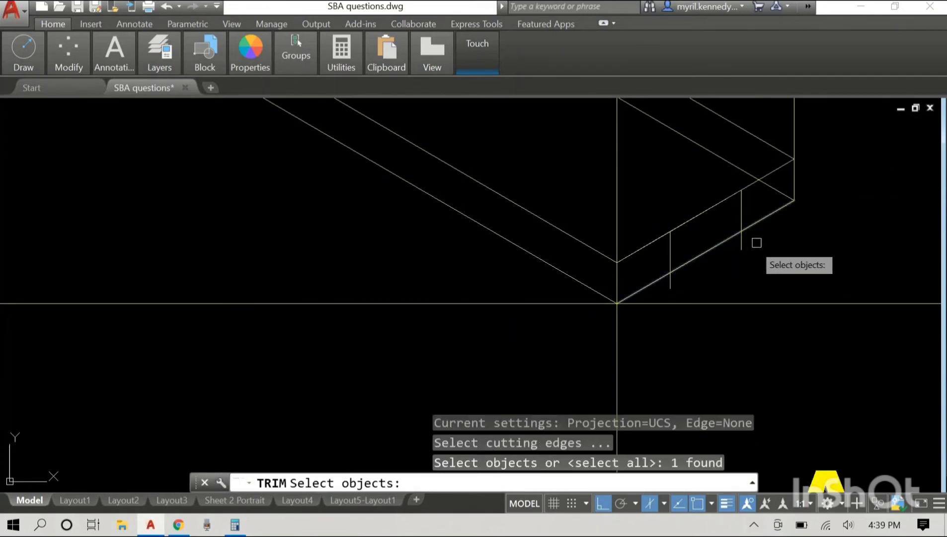
key("Return")
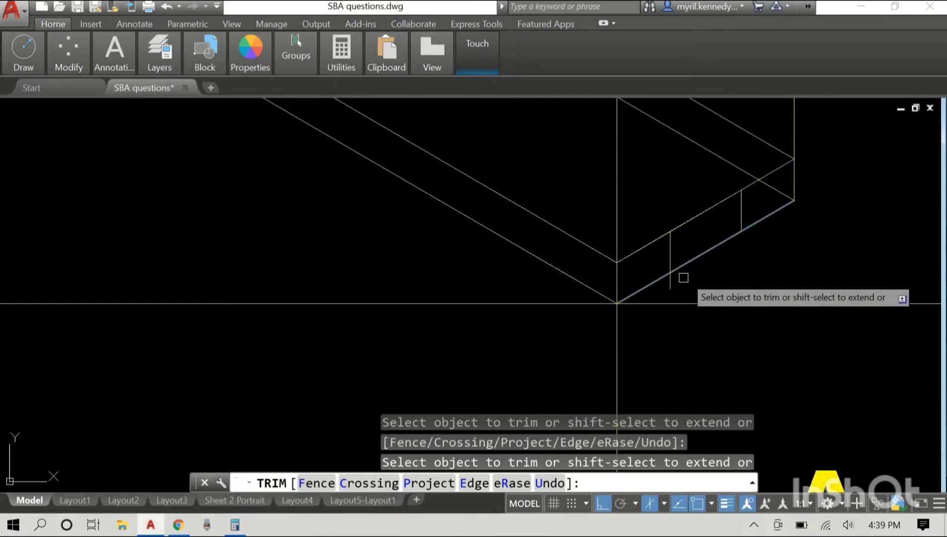
right_click(800, 234)
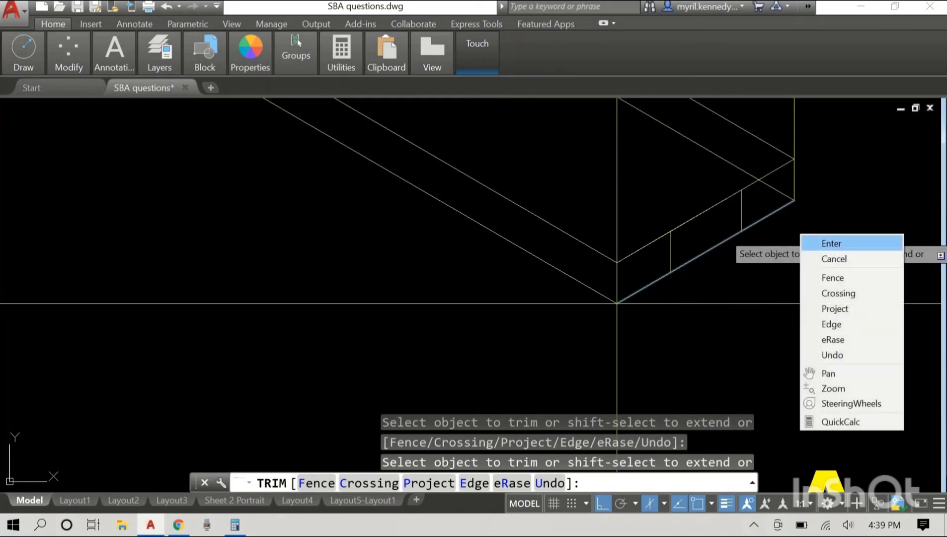
left_click(815, 242)
right_click(830, 233)
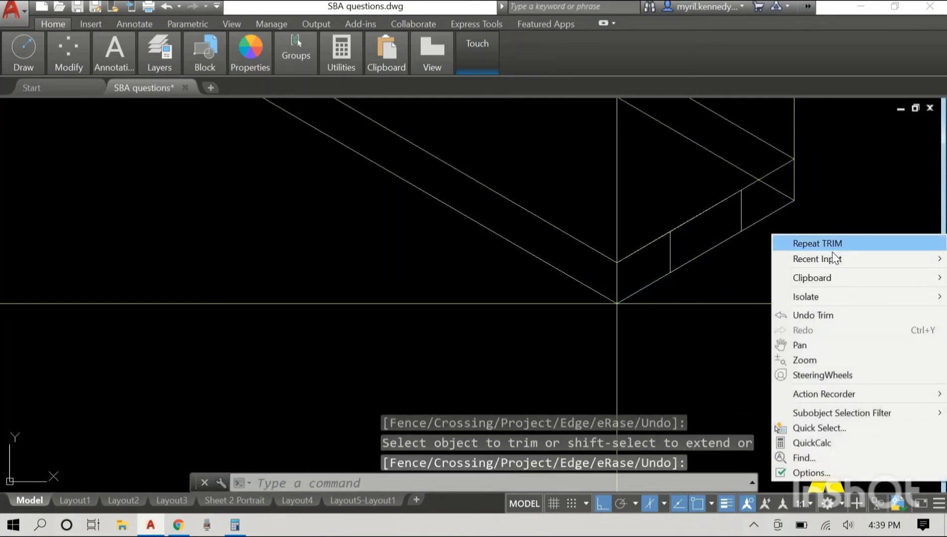
mouse_move(835, 259)
left_click(740, 273)
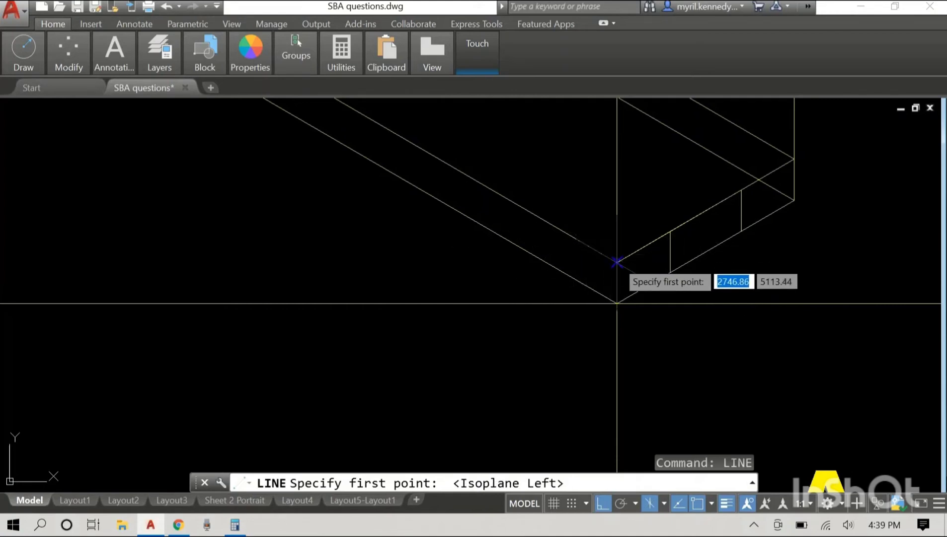
Draw a line 9 units from the base's front corner down to the corner.
left_click(616, 261)
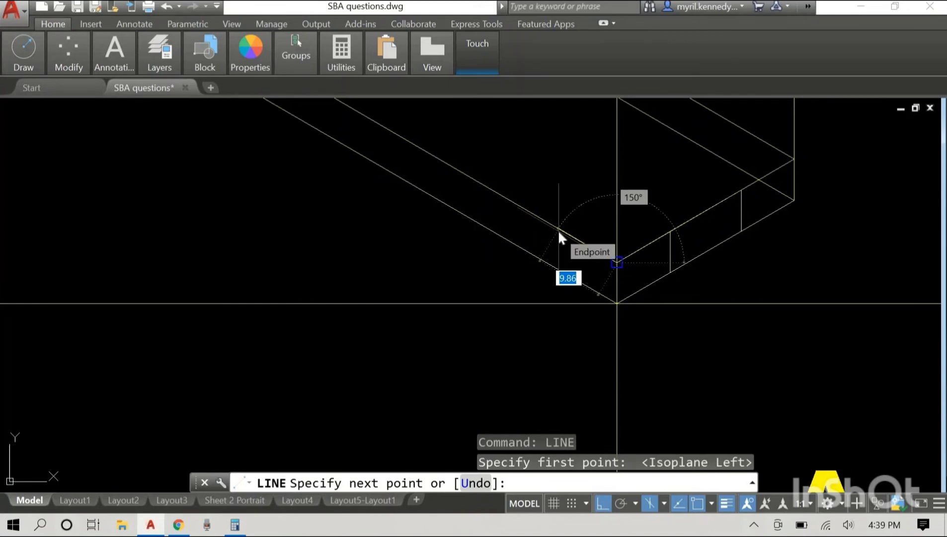
type("9")
key("Return")
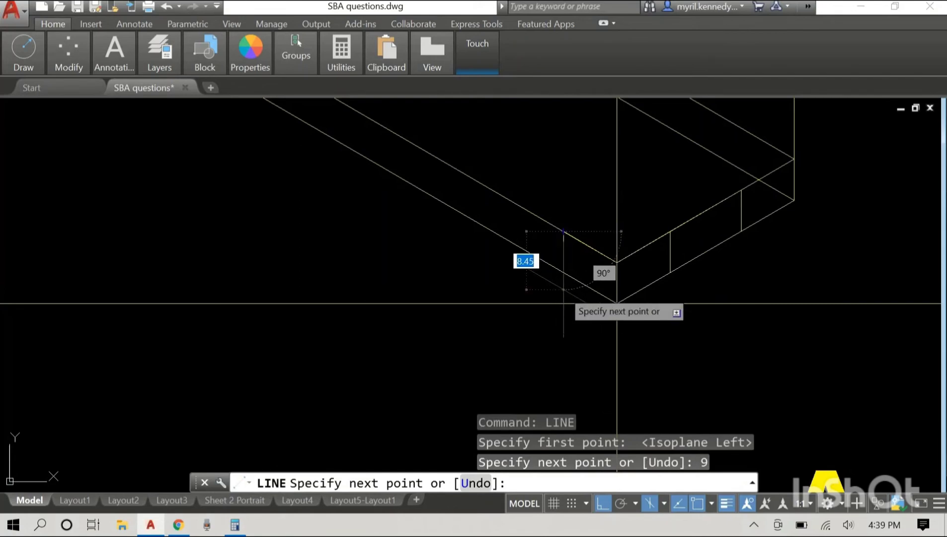
left_click(617, 303)
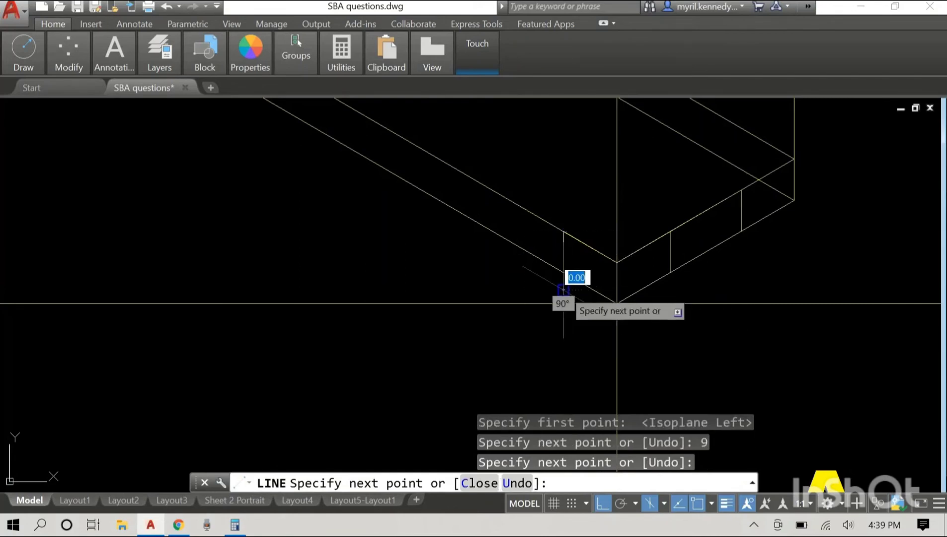
key("Escape")
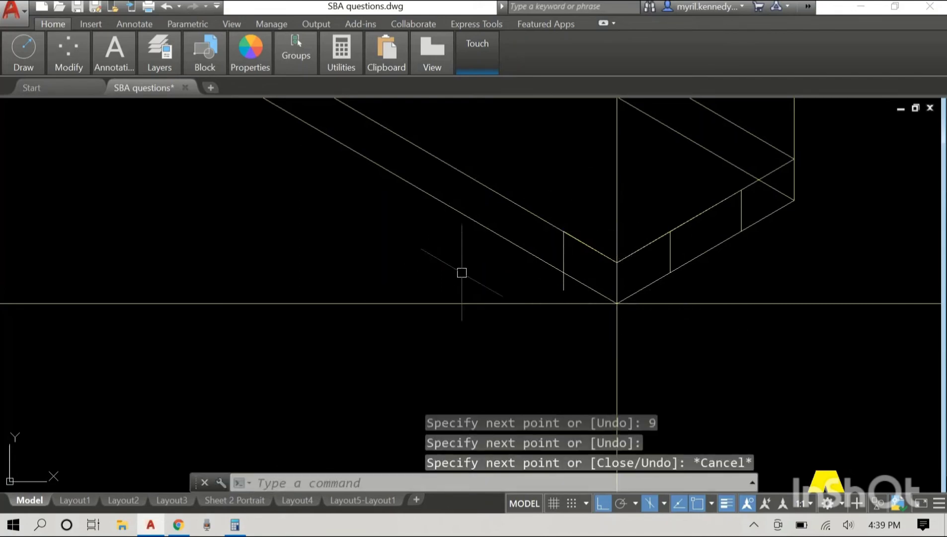
Trim the new line against the long diagonal edge using TR.
type("tr")
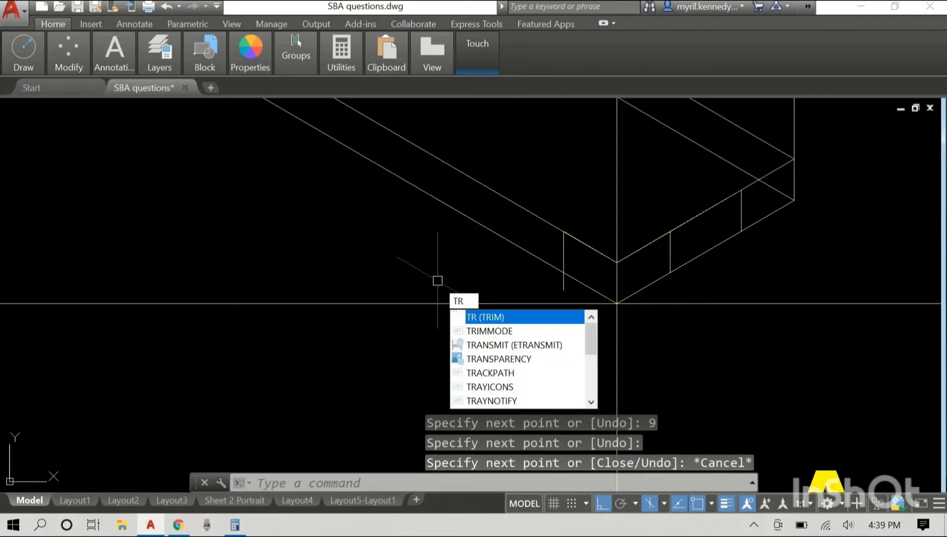
key("Return")
left_click(510, 239)
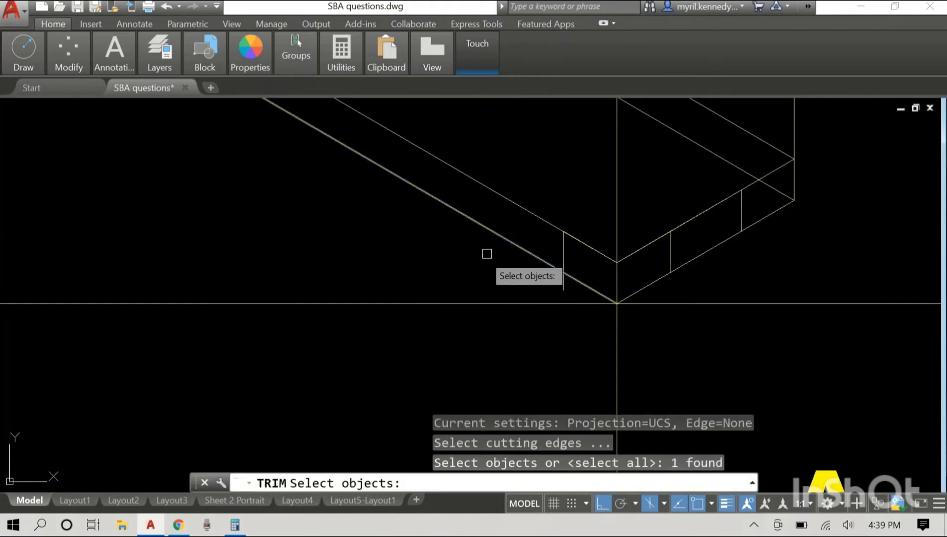
key("Return")
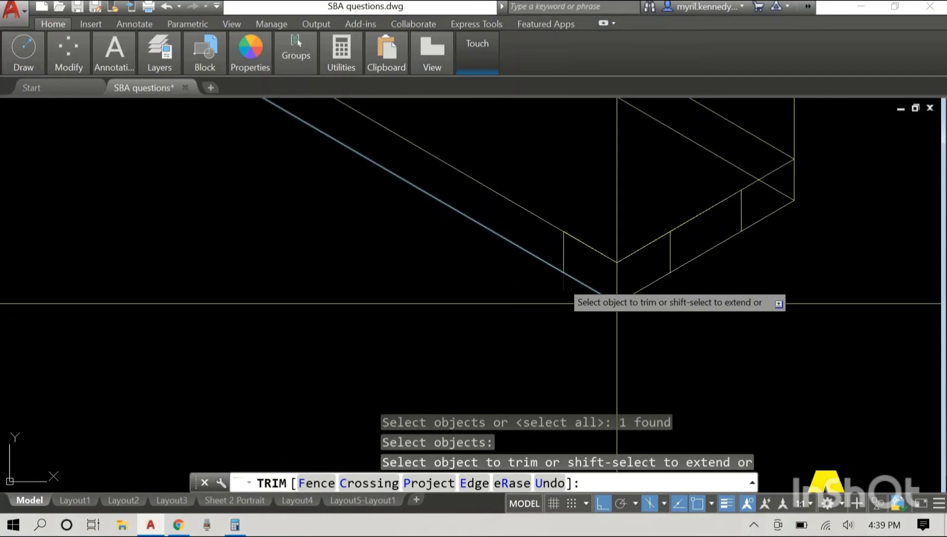
right_click(437, 270)
left_click(468, 280)
scroll(580, 191, "down", 2)
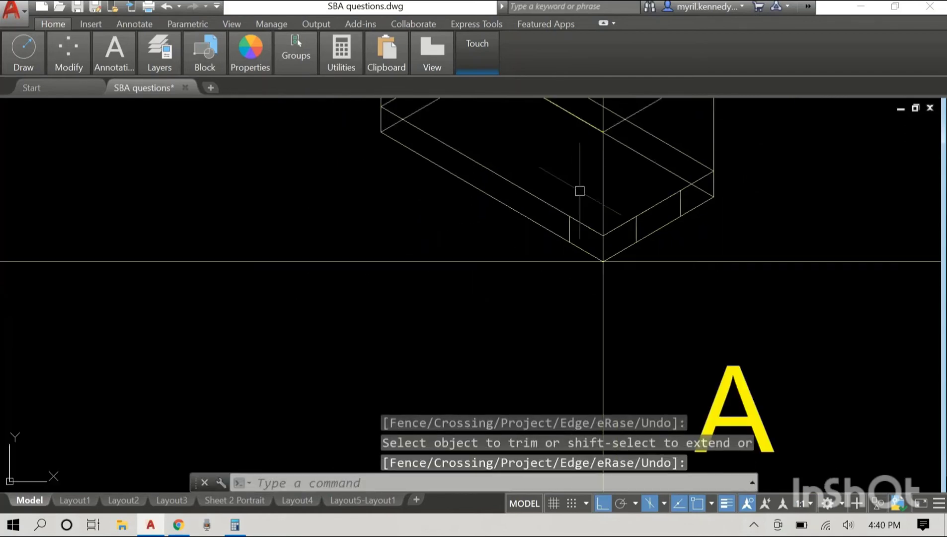
middle_click_drag(697, 180, 638, 232)
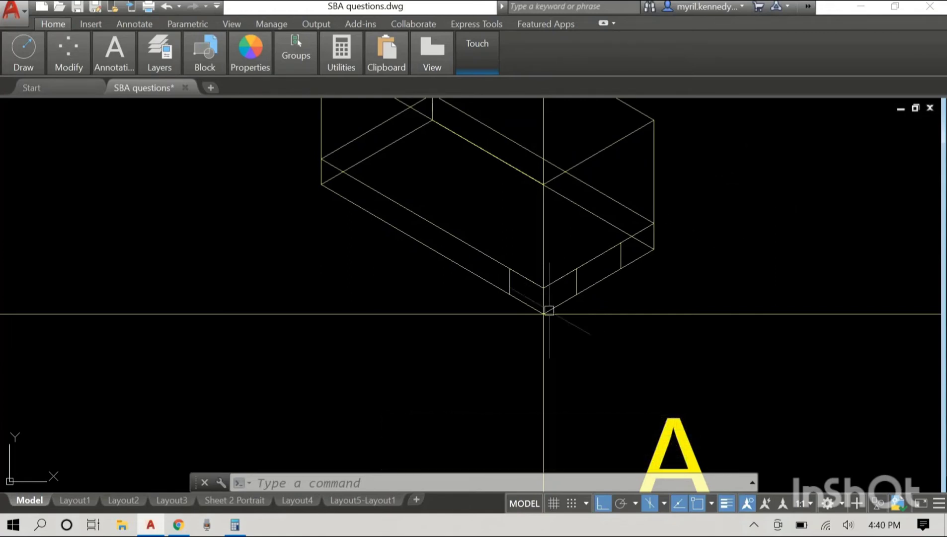
Begin copying the short front-corner edge with ortho off, then cancel the attempt.
left_click(528, 278)
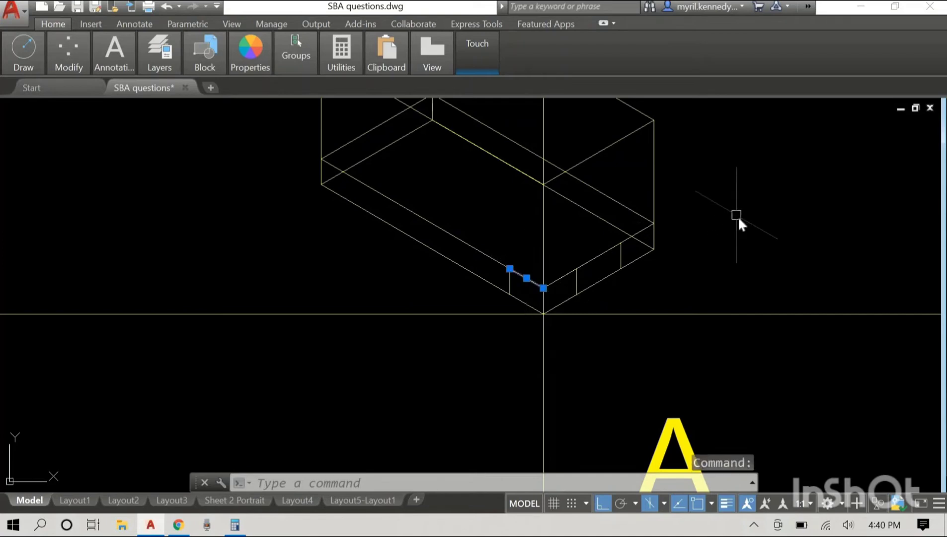
right_click(737, 215)
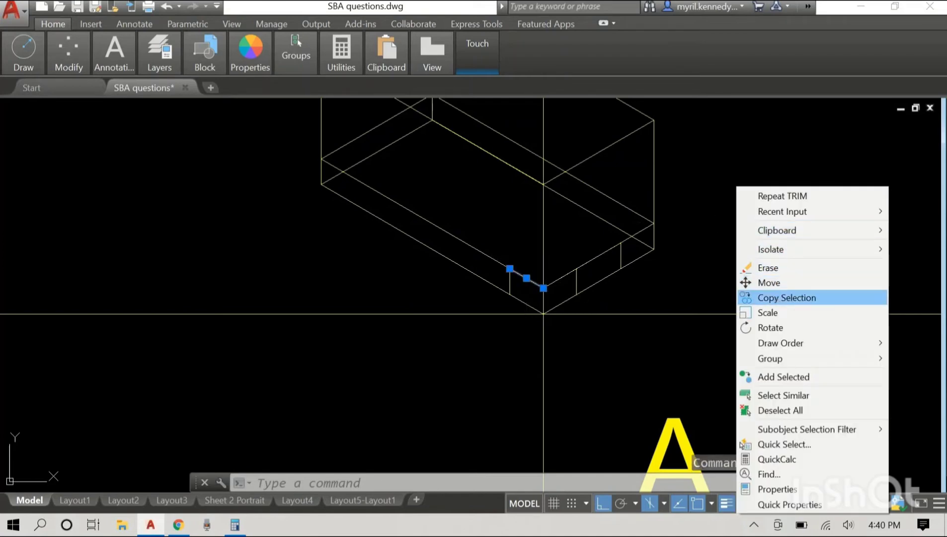
left_click(779, 298)
left_click(544, 286)
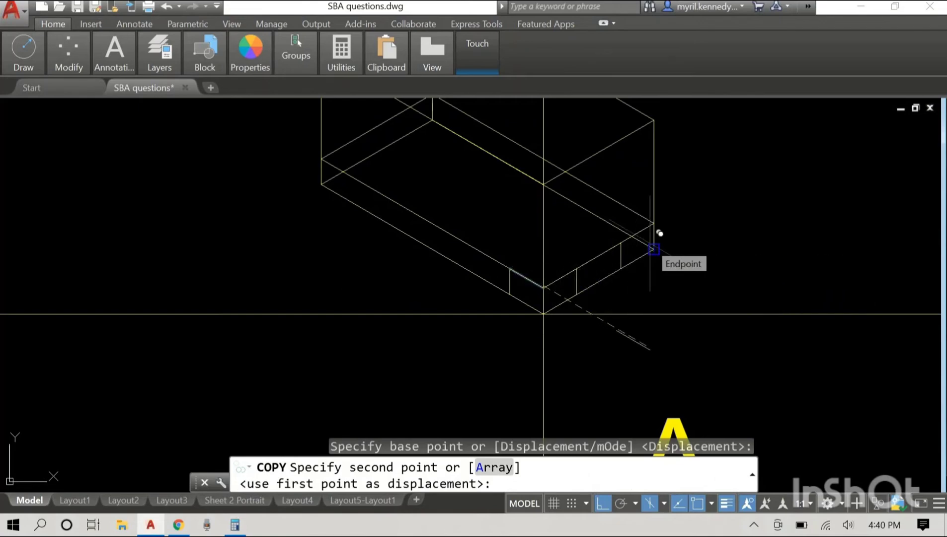
key("F8")
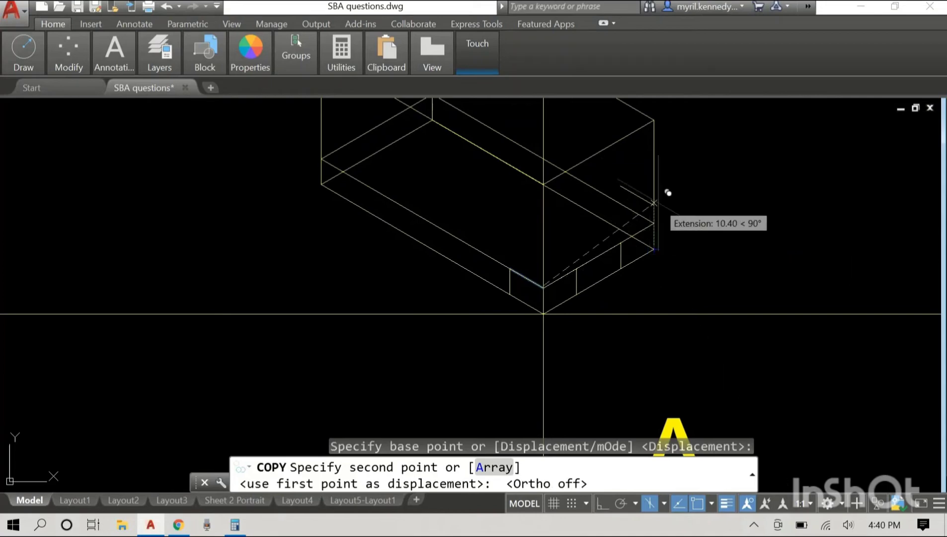
scroll(662, 214, "up", 4)
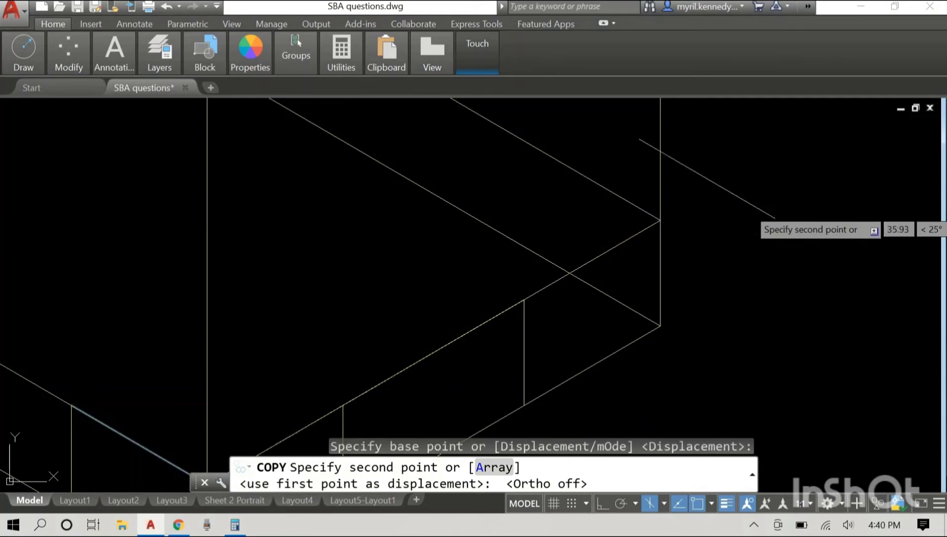
key("Escape")
scroll(774, 211, "down", 2)
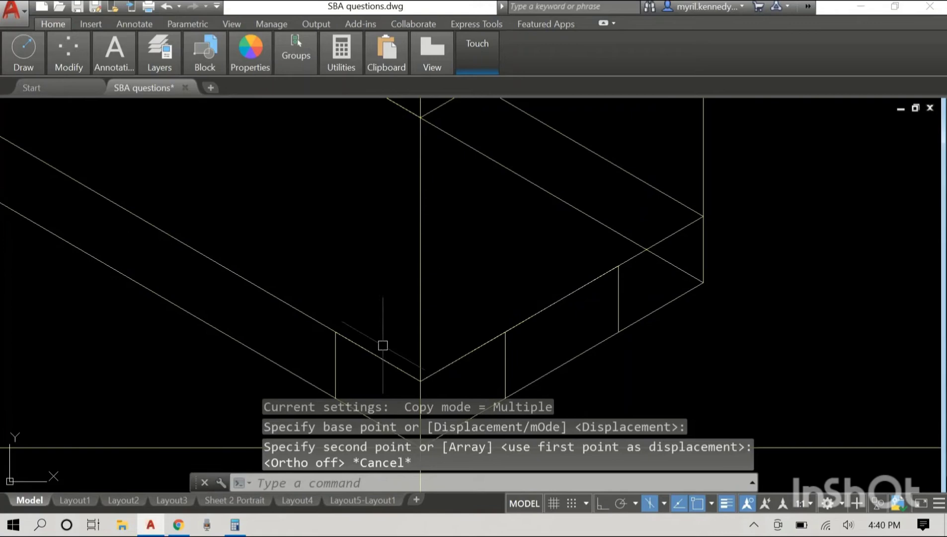
Copy the short diagonal edge from its corner vertex to the block's other corner endpoint.
left_click(370, 353)
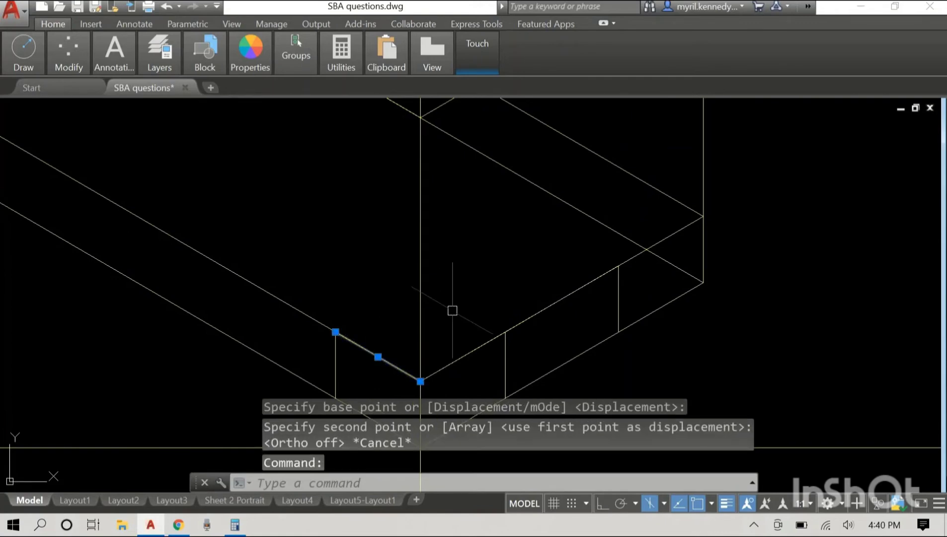
middle_click_drag(502, 250, 532, 144)
right_click(522, 218)
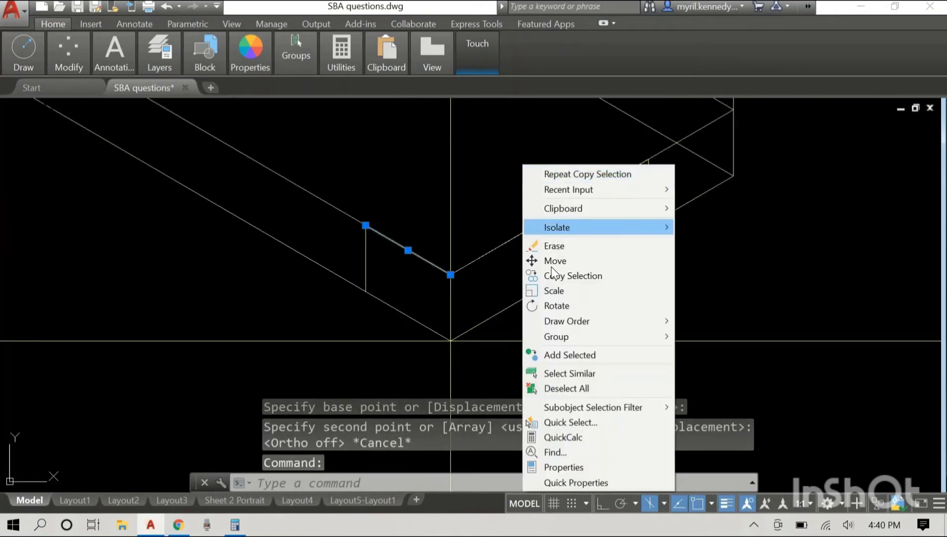
left_click(551, 273)
key("space")
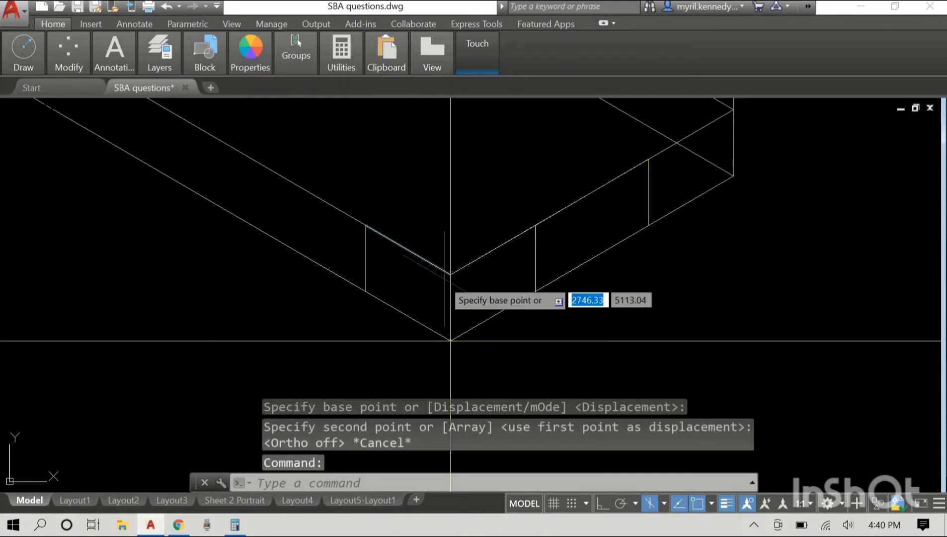
scroll(447, 278, "up", 3)
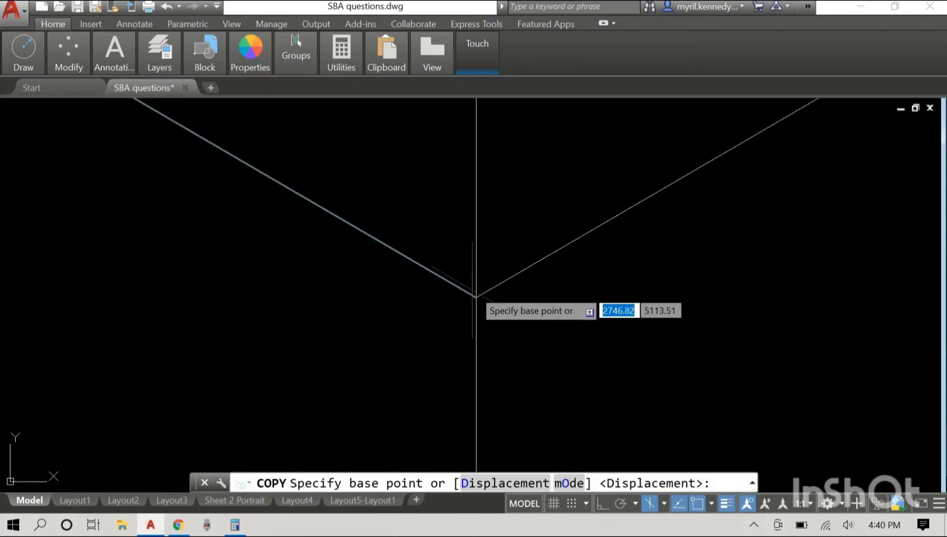
left_click(475, 297)
scroll(486, 290, "down", 3)
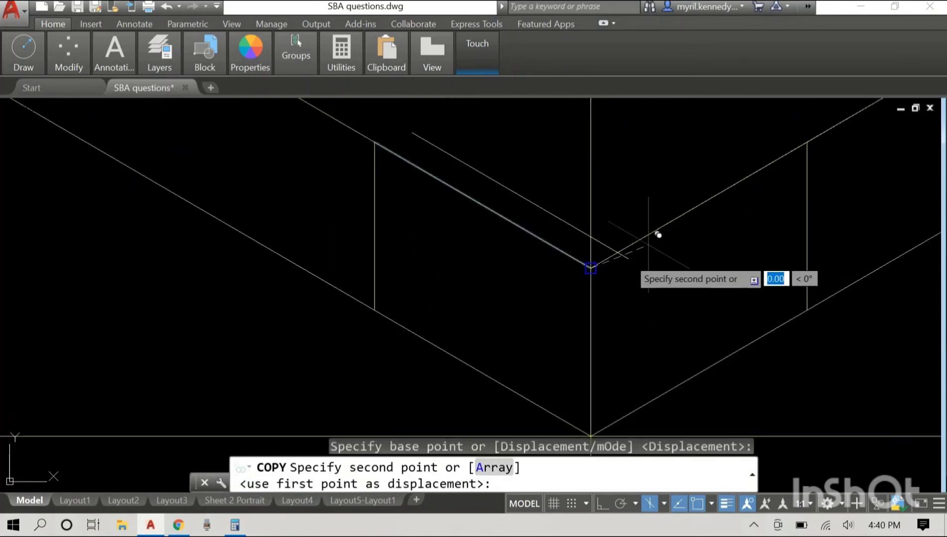
mouse_move(685, 218)
middle_mouse_down()
mouse_move(699, 241)
mouse_move(421, 416)
middle_mouse_up()
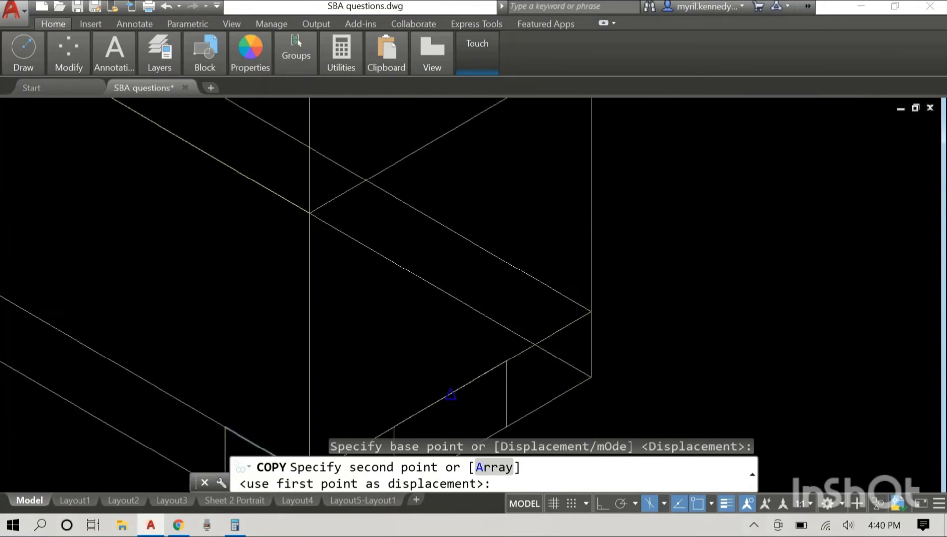
left_click(590, 311)
right_click(658, 245)
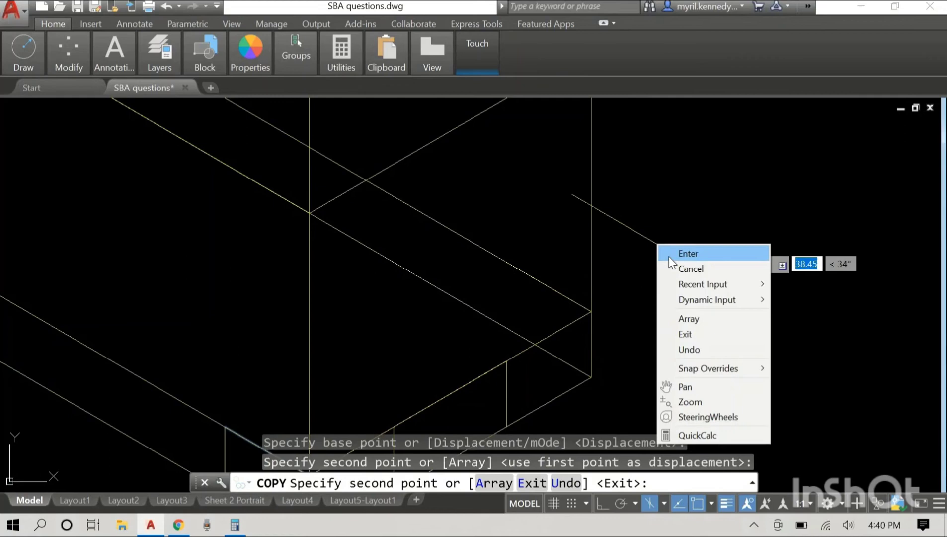
left_click(670, 255)
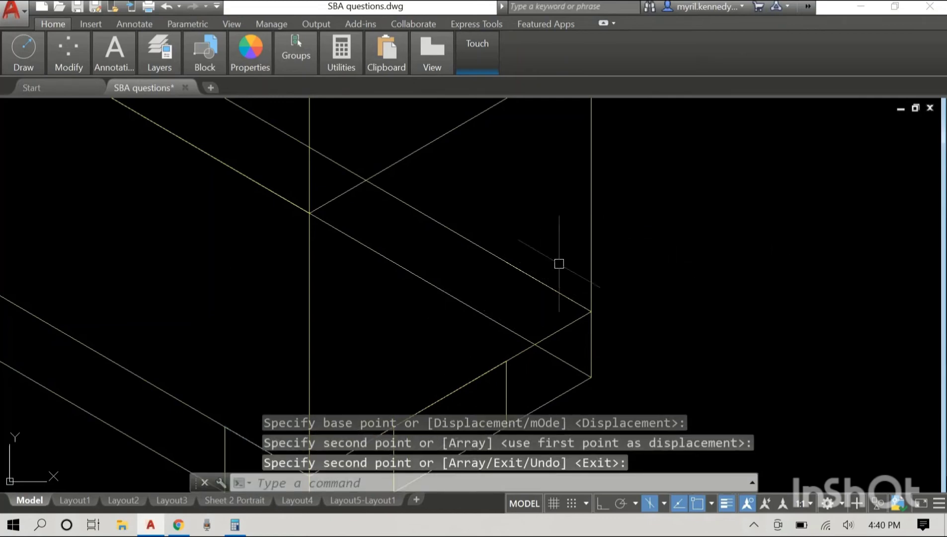
left_click(548, 287)
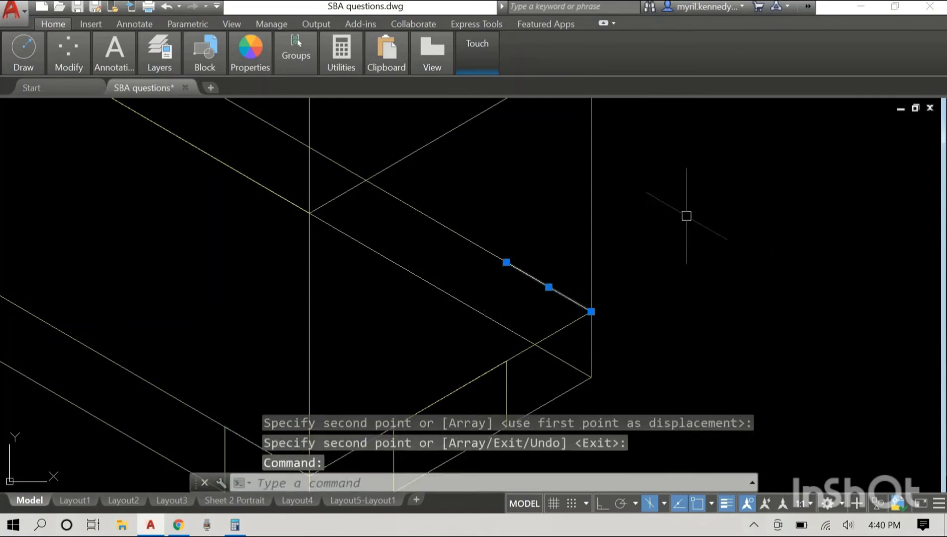
Cancel pending commands and start a LINE from a point on the copied edge.
key("Escape")
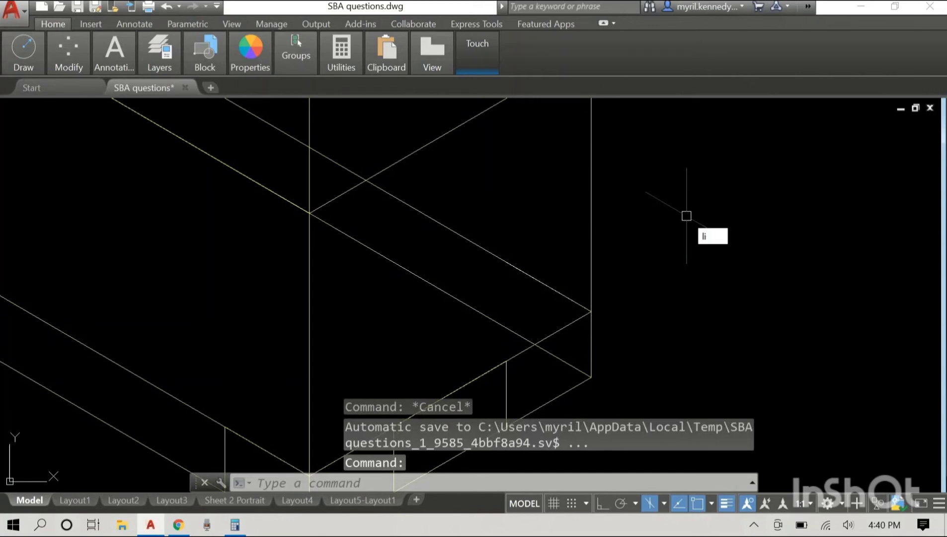
key("Escape")
key("Return")
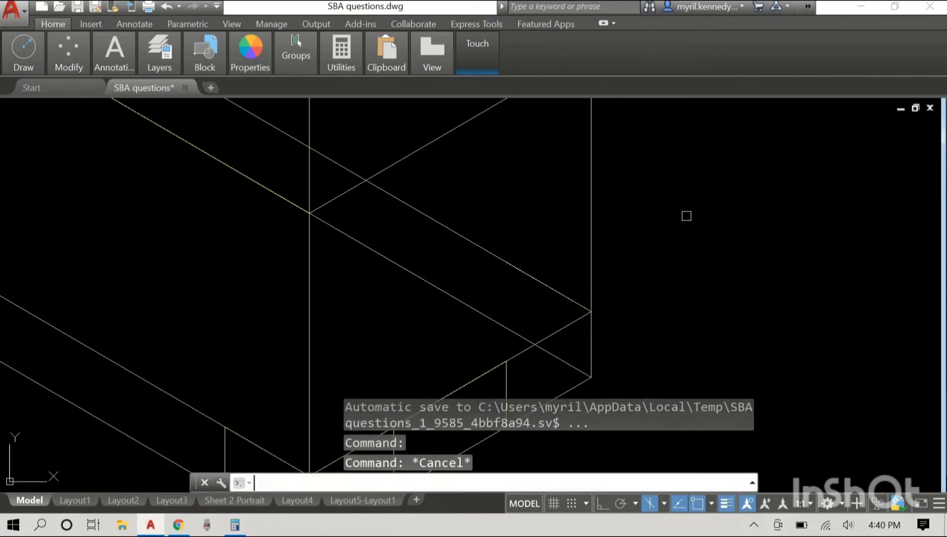
key("Escape")
key("Escape")
key("Escape")
key("Escape")
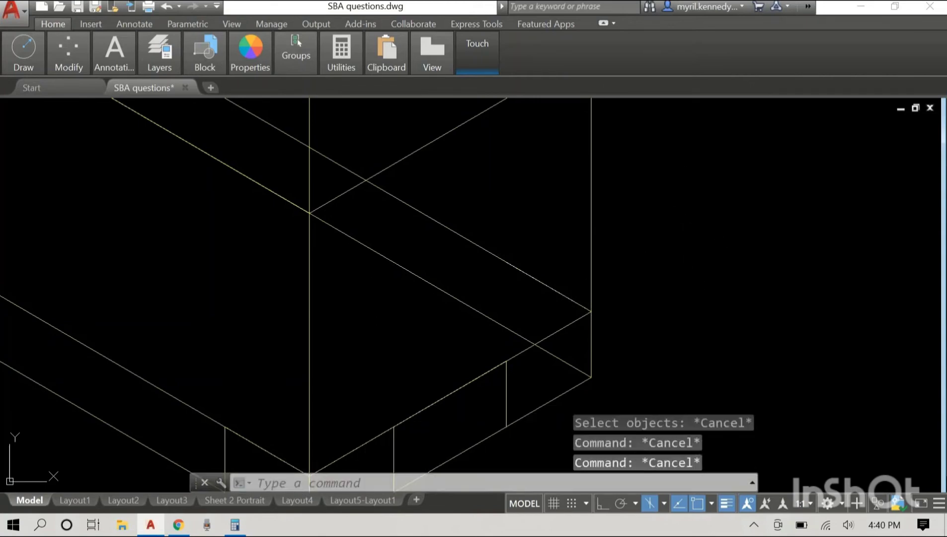
type("line")
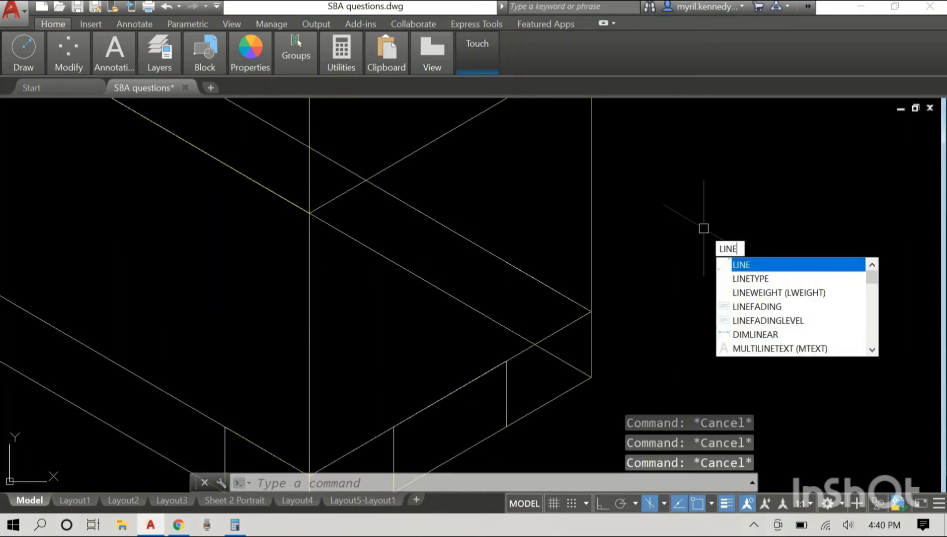
key("Return")
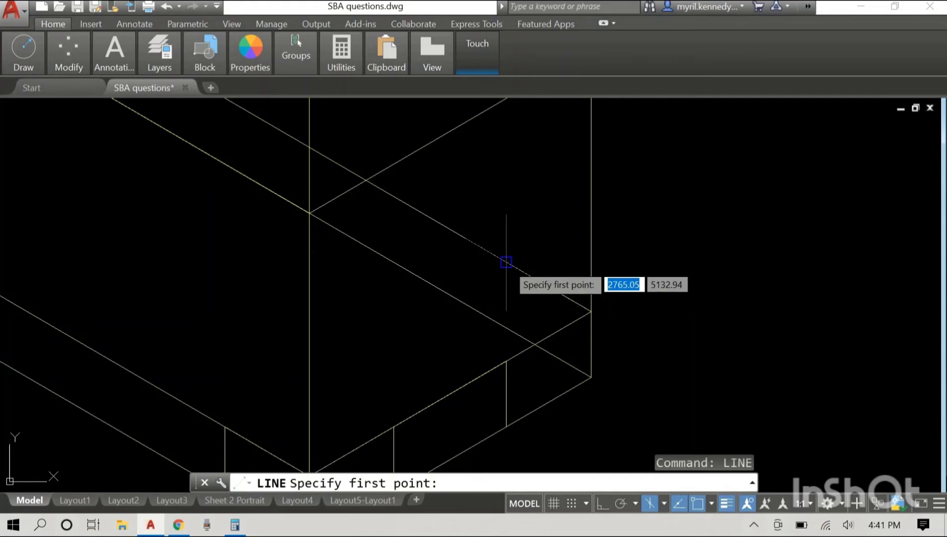
left_click(506, 262)
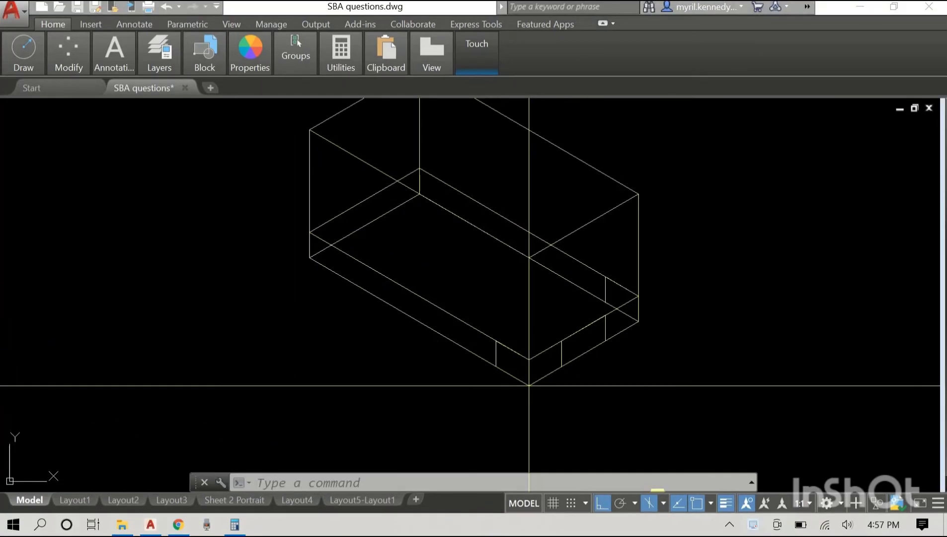
Check the vertical line at the block's left corner and pan the view there.
scroll(308, 256, "up", 5)
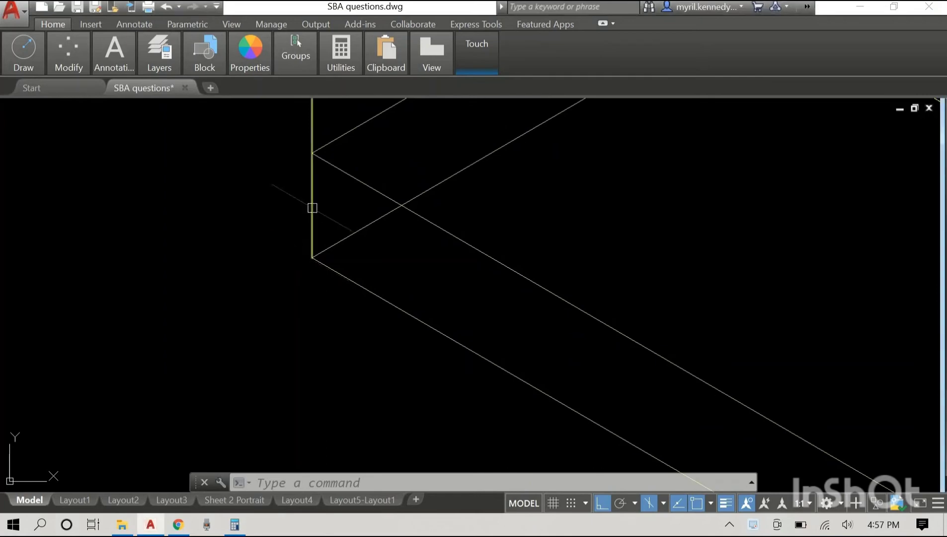
left_click(313, 206)
scroll(323, 204, "down", 5)
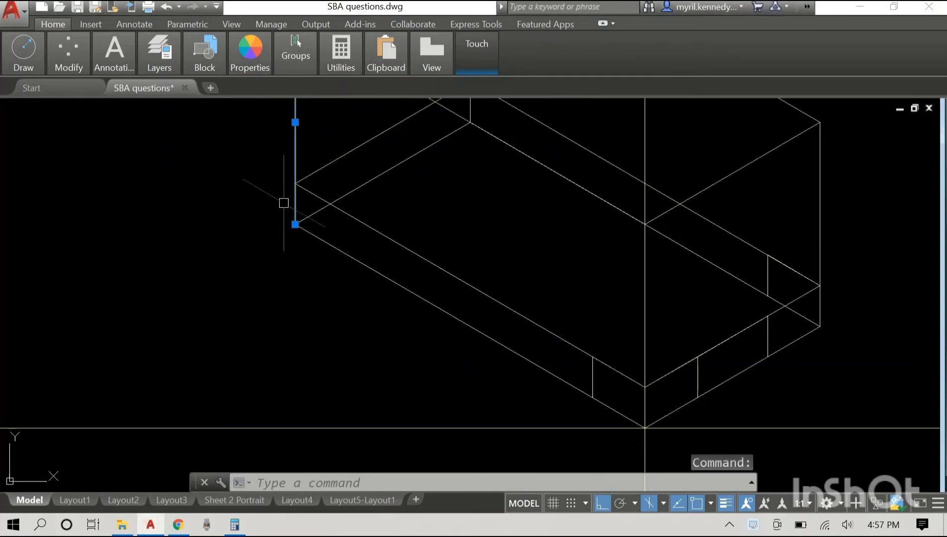
scroll(326, 198, "up", 8)
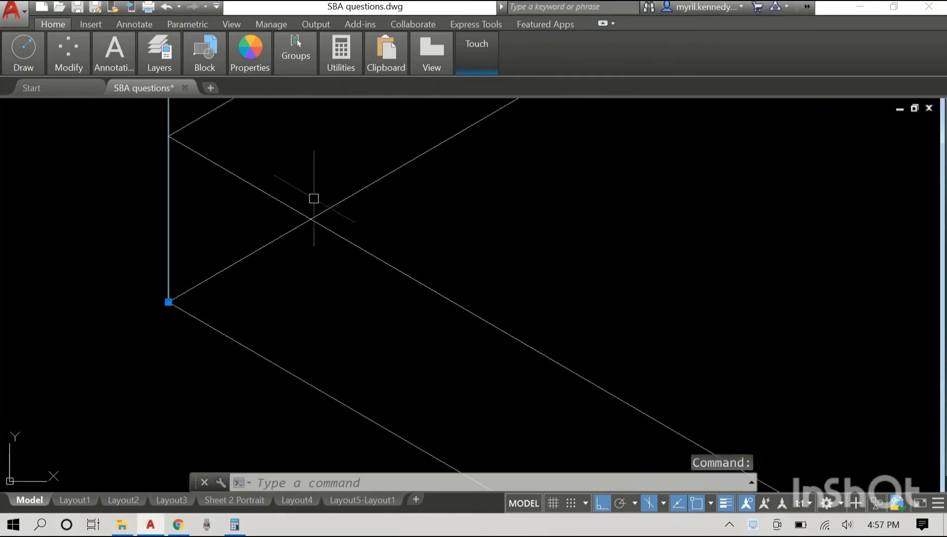
key("Escape")
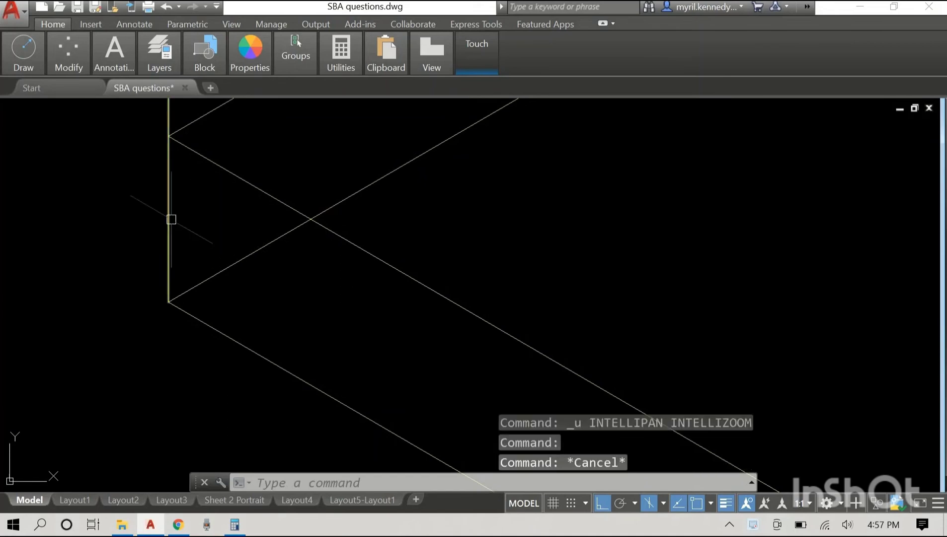
left_click(170, 219)
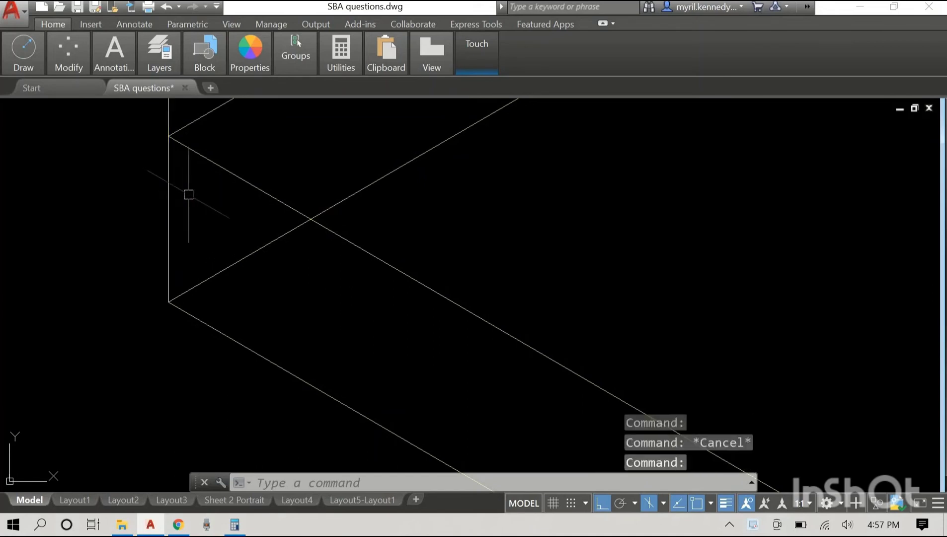
key("Escape")
scroll(321, 167, "down", 4)
mouse_move(321, 167)
middle_mouse_down()
mouse_move(417, 206)
mouse_move(400, 236)
middle_mouse_up()
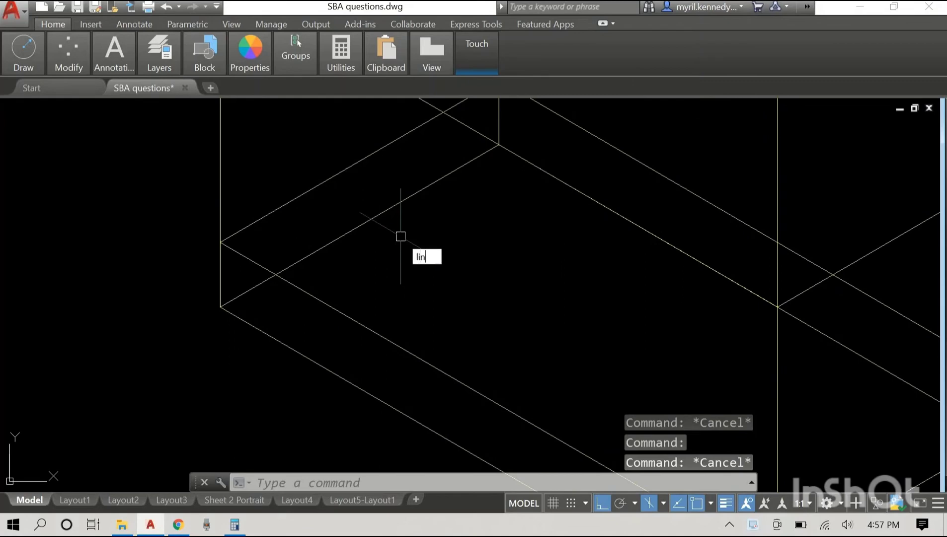
Draw a 9-unit vertical line up from the block's left corner.
type("line")
key("Return")
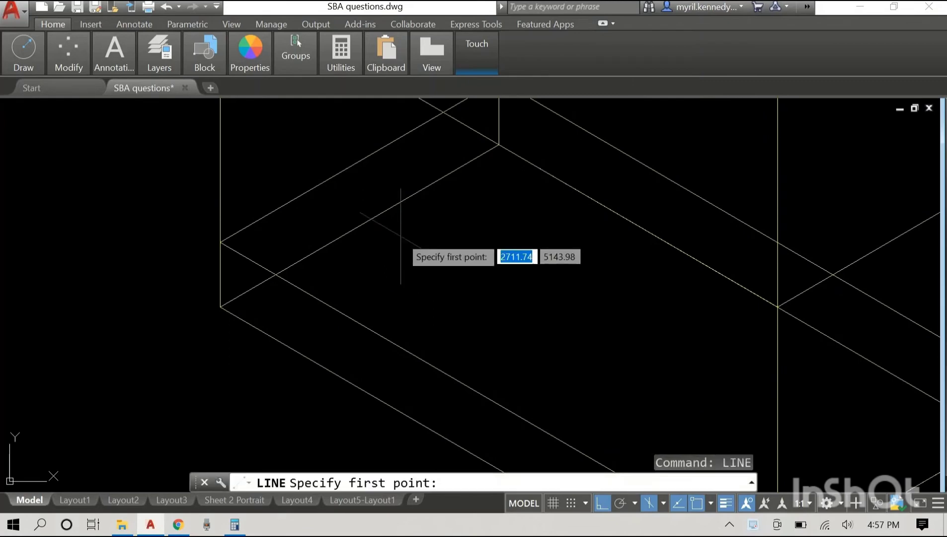
left_click(220, 307)
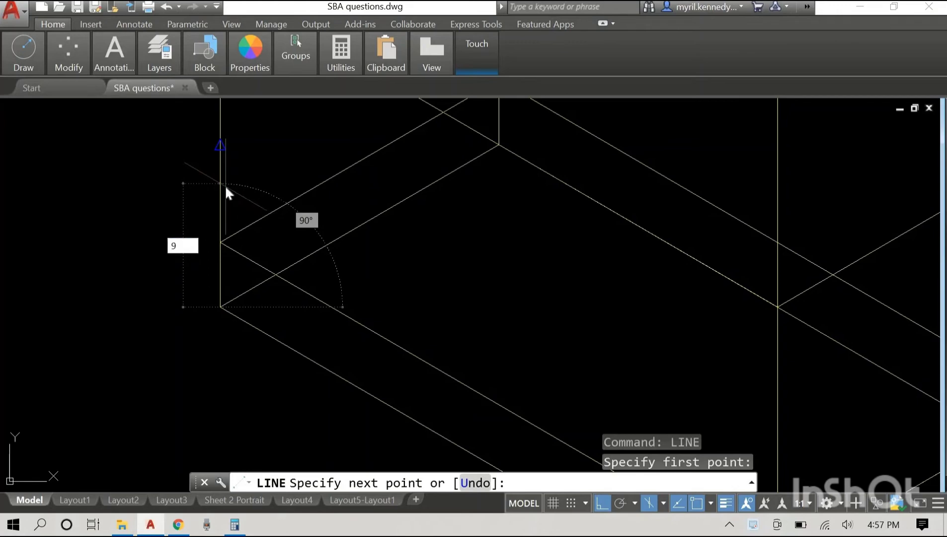
key("Return")
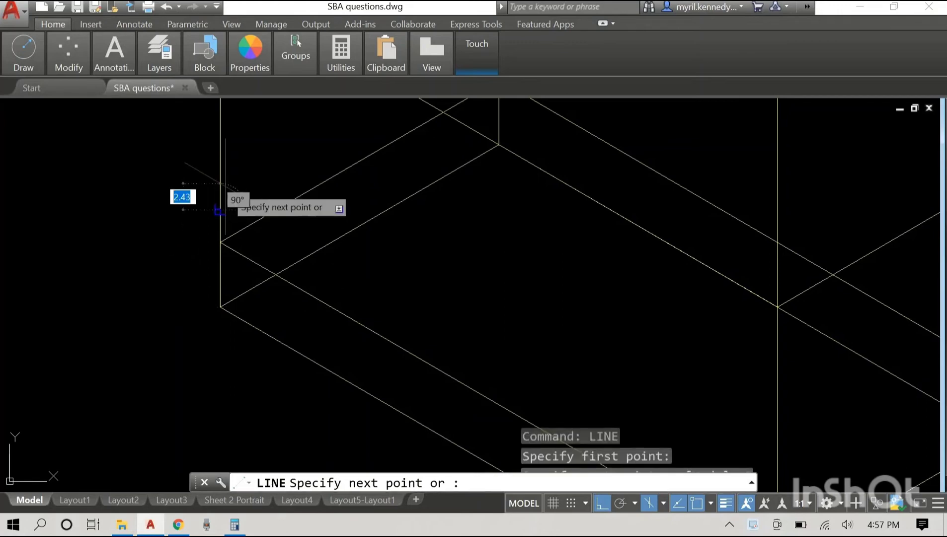
right_click(309, 145)
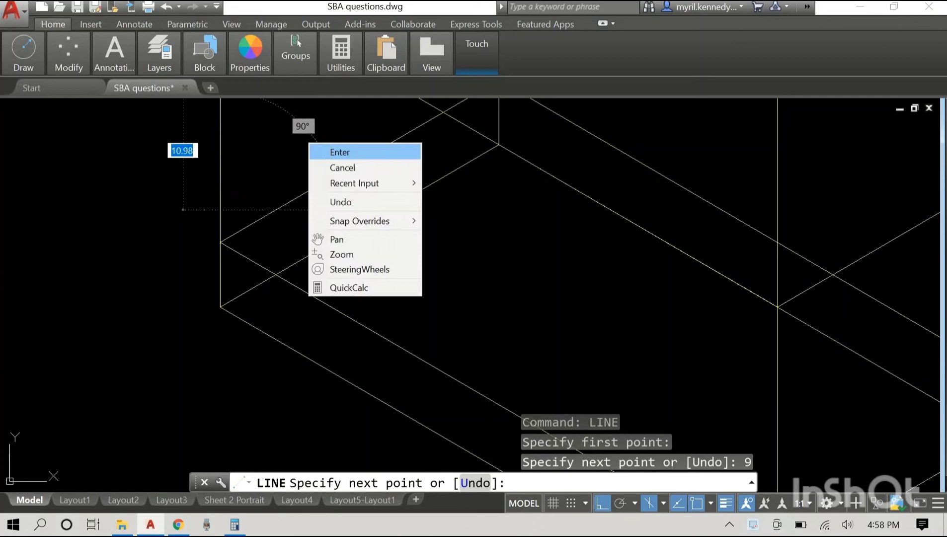
left_click(324, 150)
left_click(350, 317)
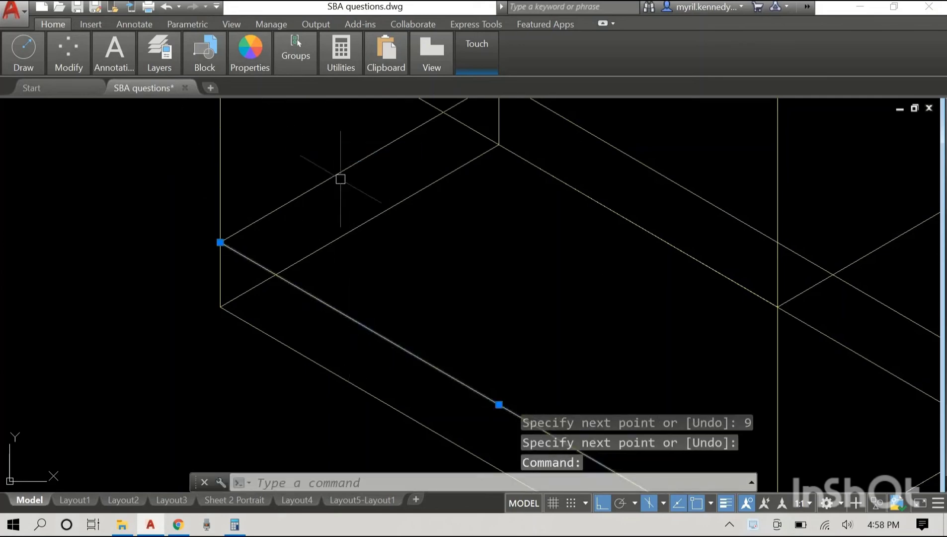
Move the three slanted base-outline lines 9 units up from the corner endpoint.
middle_click_drag(448, 268, 284, 262)
left_click(478, 159)
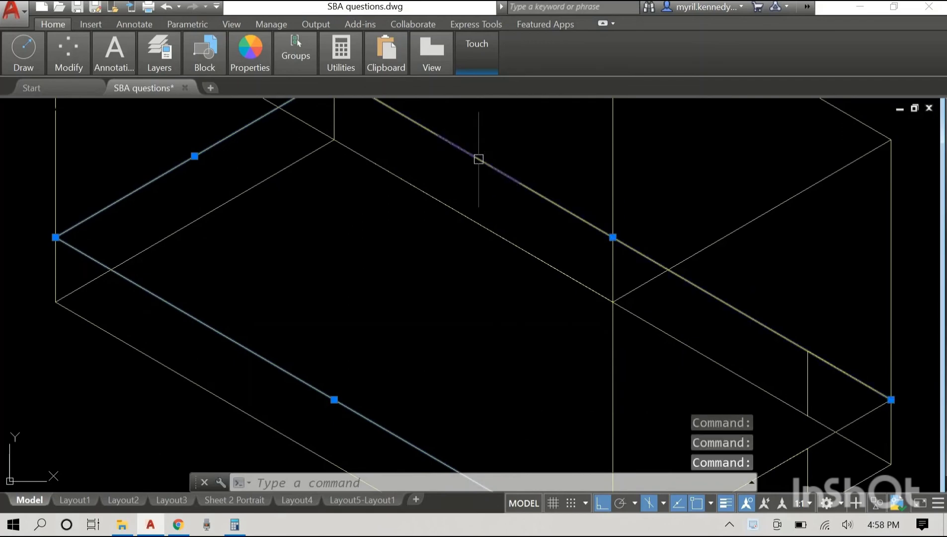
mouse_move(508, 216)
middle_mouse_down()
mouse_move(274, 172)
mouse_move(290, 96)
middle_mouse_up()
left_click(530, 360)
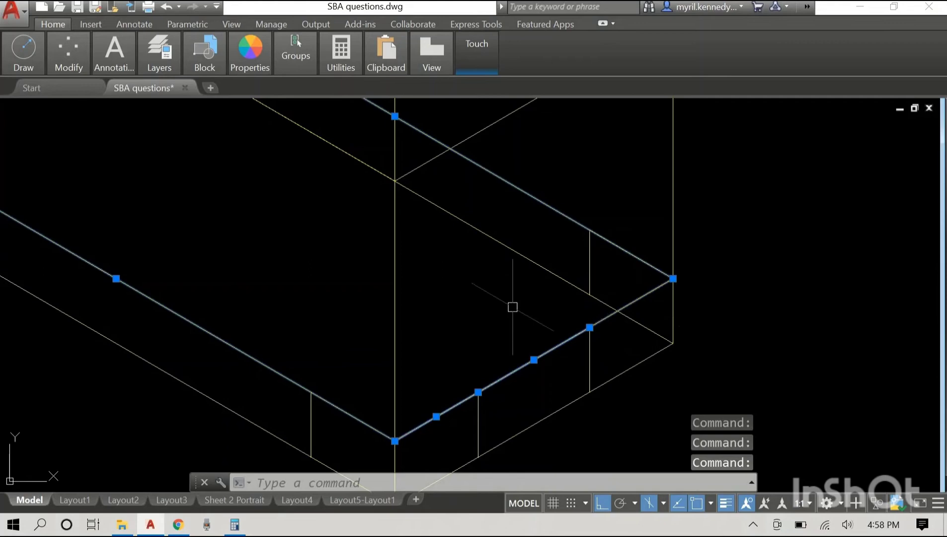
right_click(491, 296)
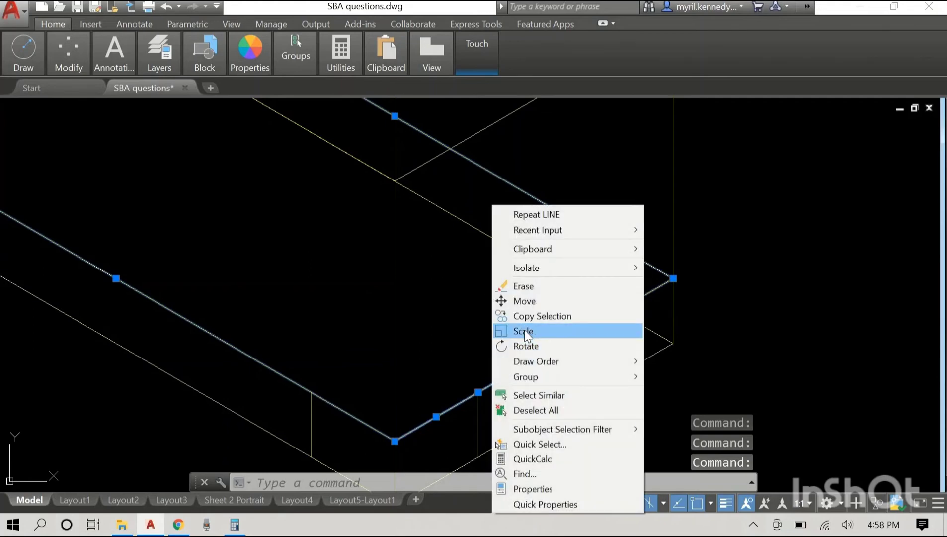
left_click(527, 300)
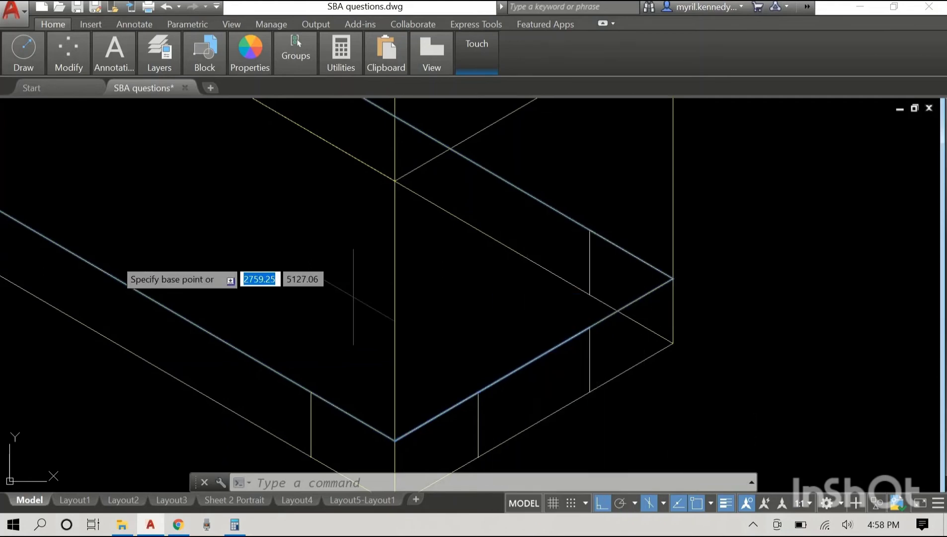
mouse_move(149, 264)
middle_mouse_down()
mouse_move(488, 360)
mouse_move(367, 211)
middle_mouse_up()
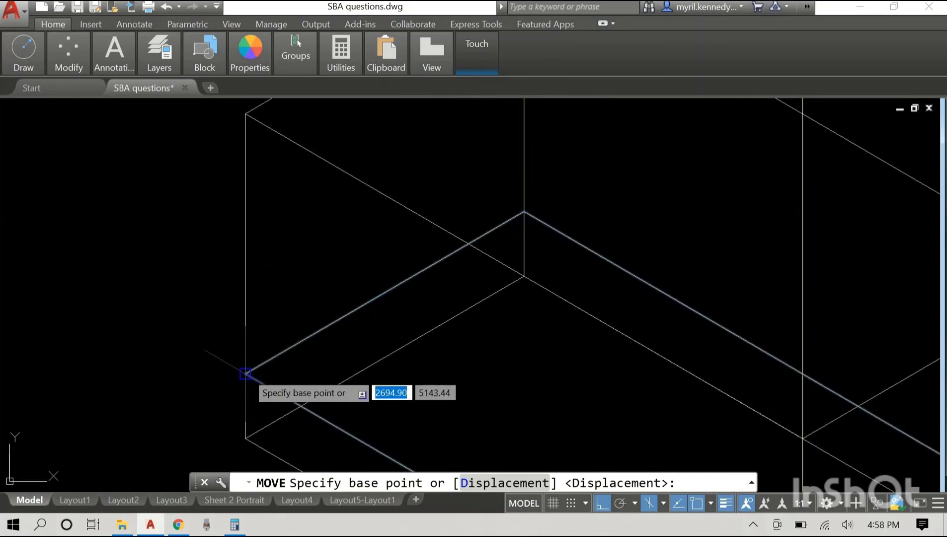
left_click(246, 373)
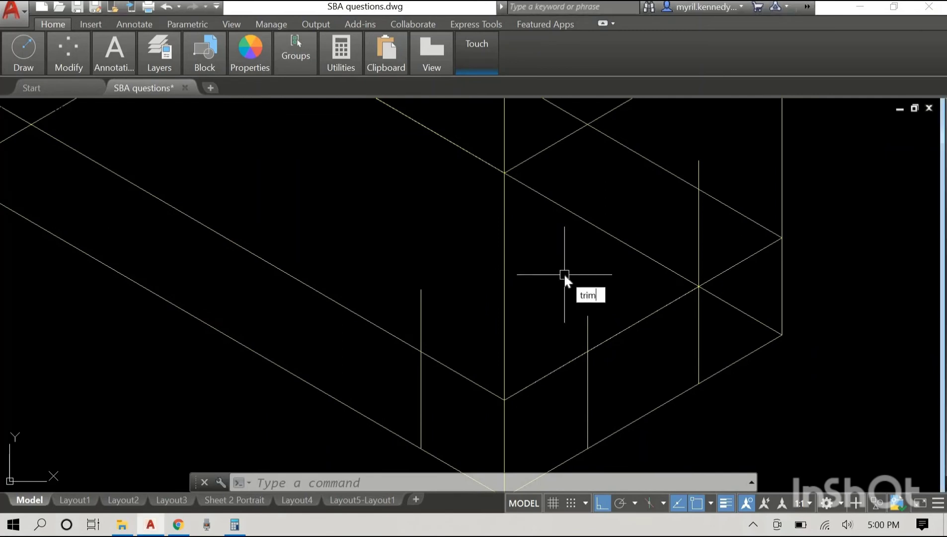
key("Return")
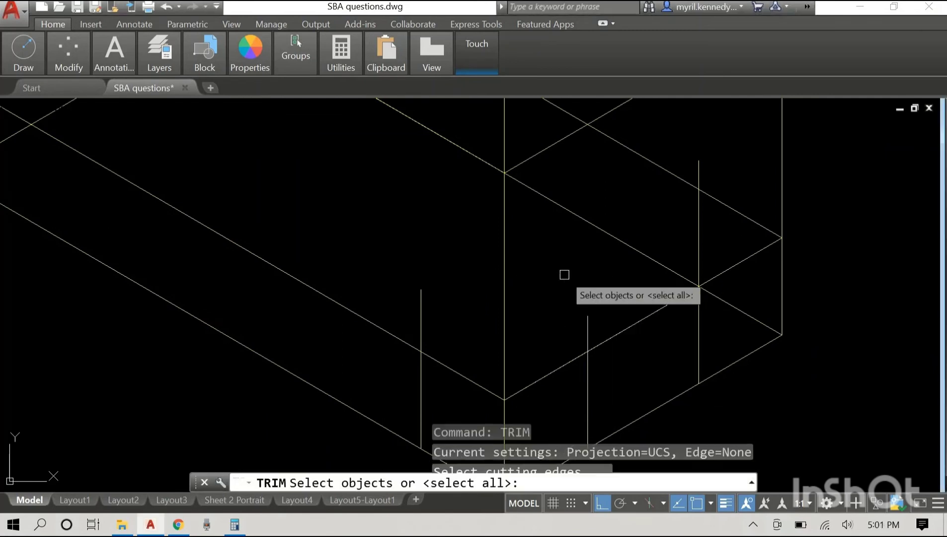
Trim the three vertical overhangs back to the three diagonal cutting edges.
left_click(455, 376)
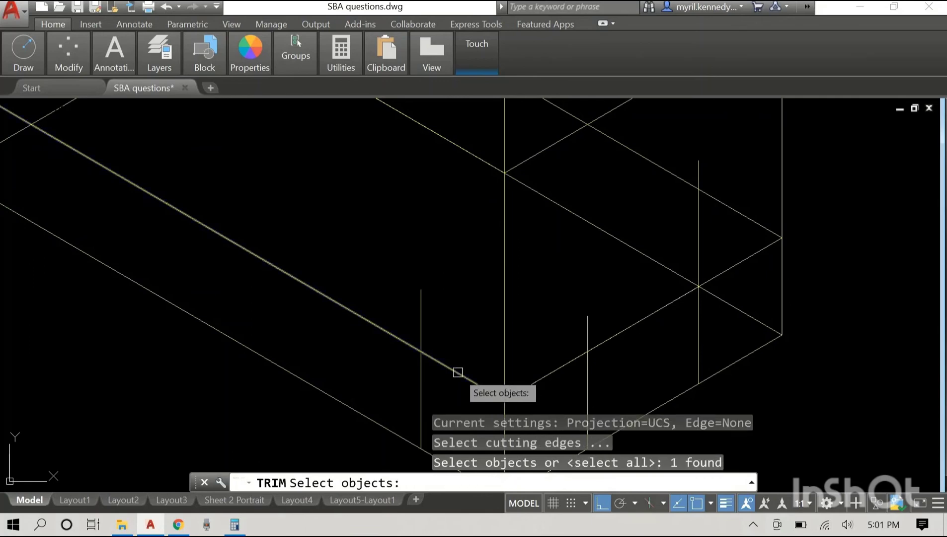
left_click(648, 318)
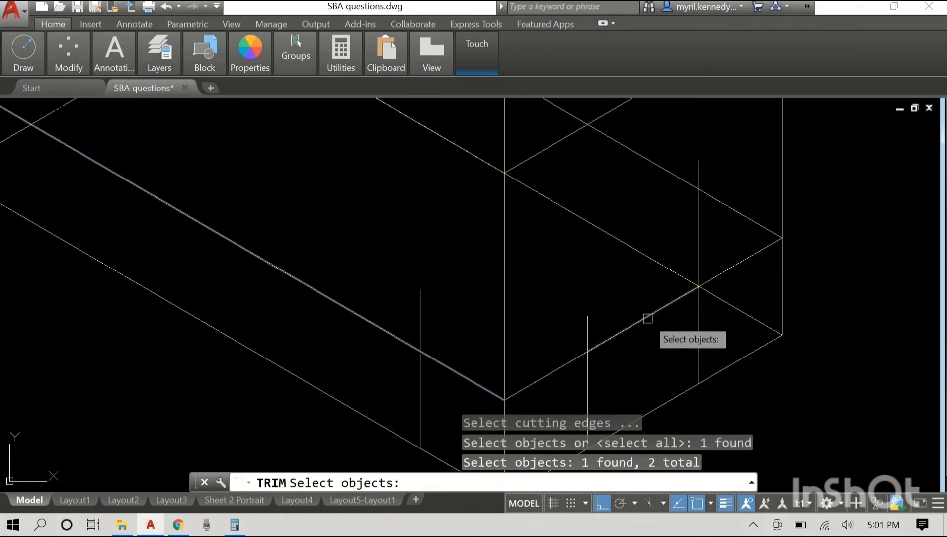
left_click(736, 207)
key("Return")
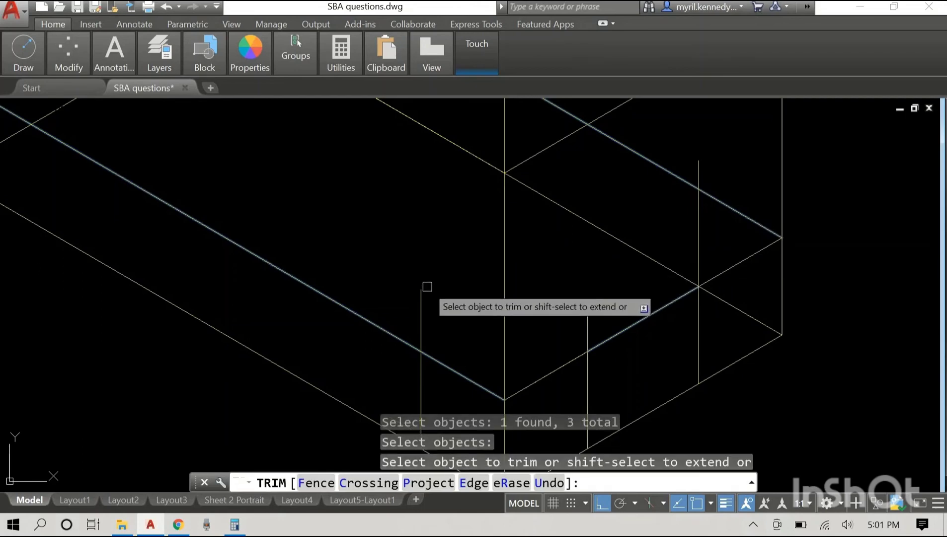
left_click(419, 300)
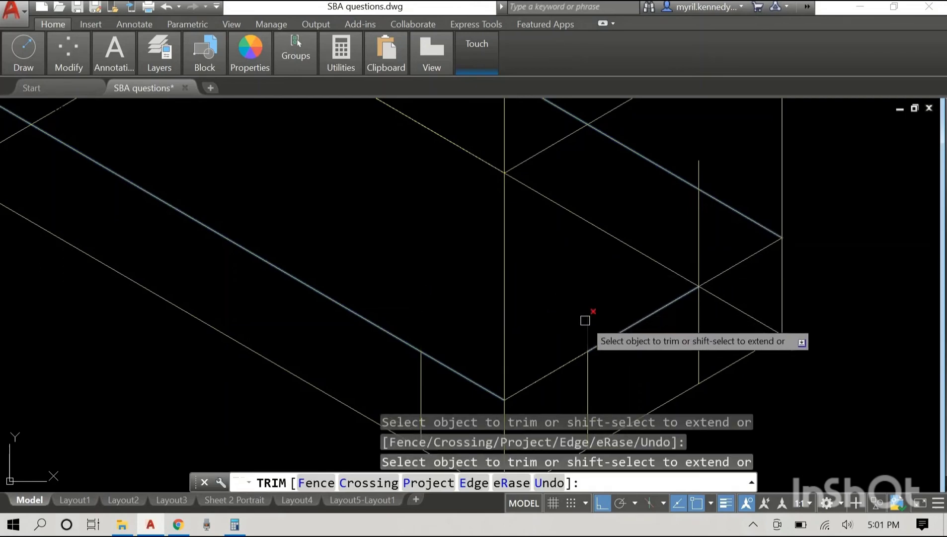
left_click(585, 321)
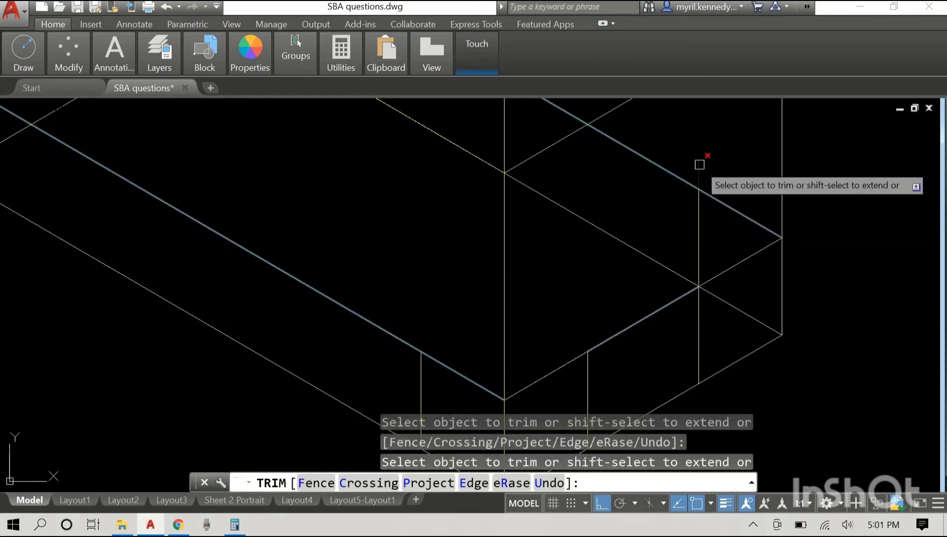
left_click(698, 164)
right_click(620, 269)
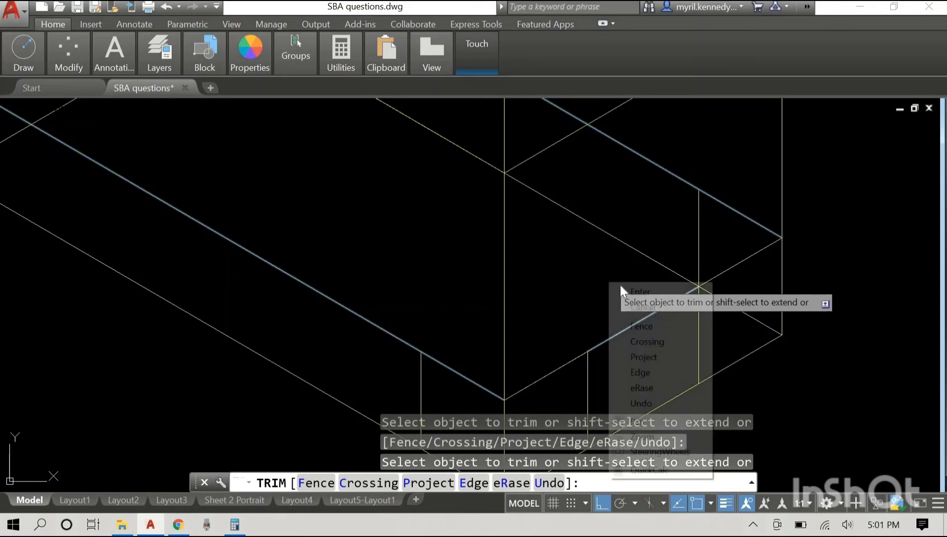
left_click(622, 289)
scroll(614, 282, "down", 3)
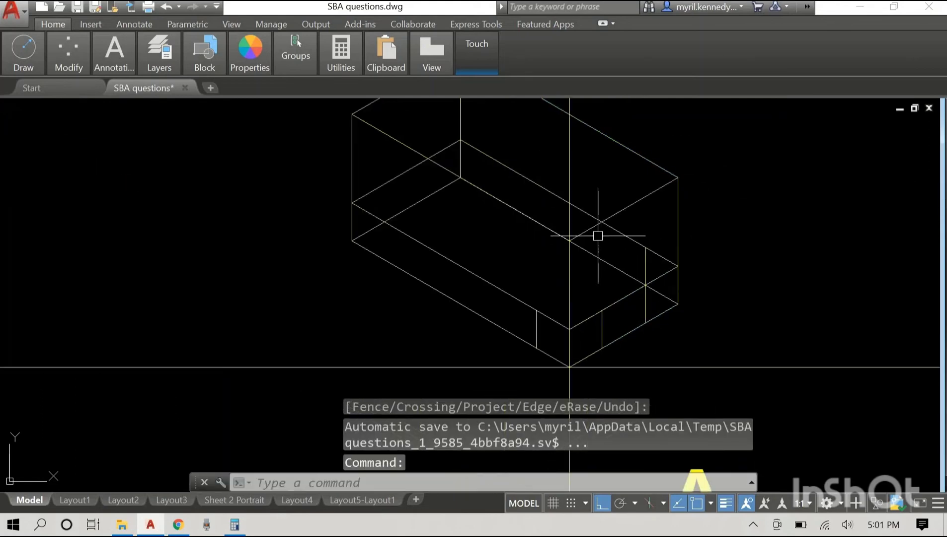
middle_click_drag(598, 236, 564, 257)
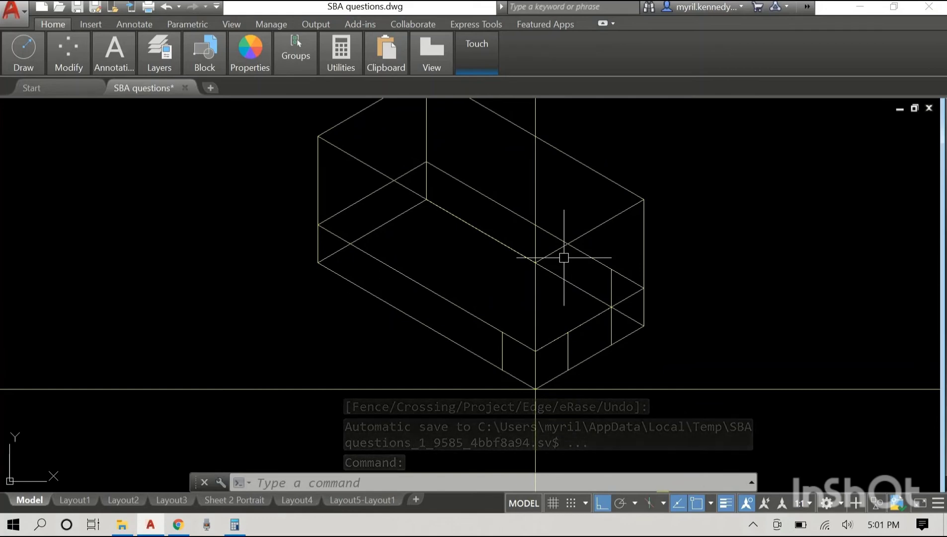
scroll(435, 216, "down", 3)
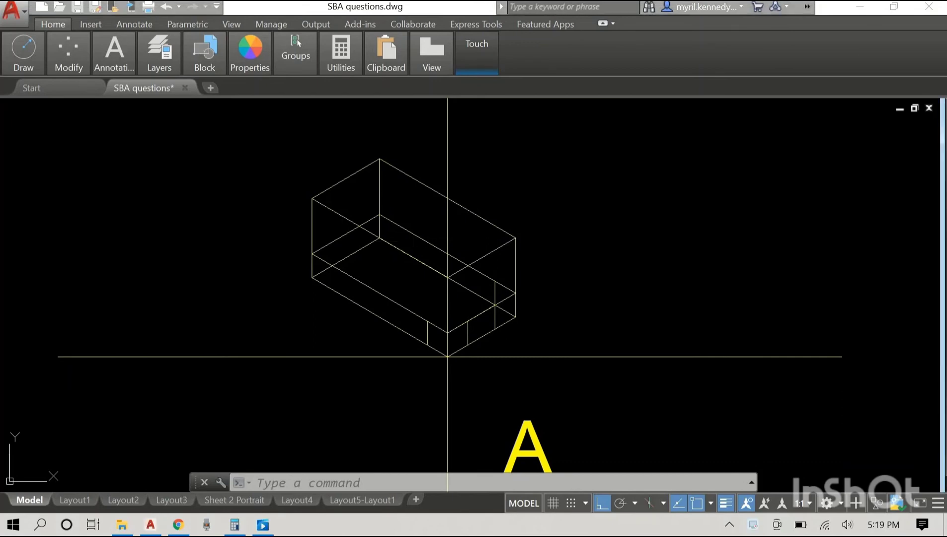
scroll(332, 179, "up", 4)
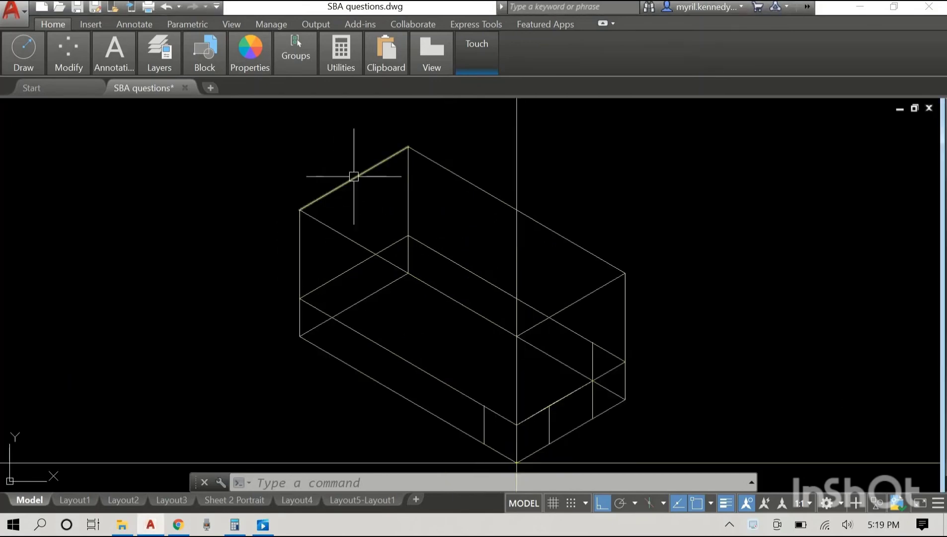
Turn on isometric drafting, switch to the left isoplane, and draw a line from the block's top edge.
left_click(649, 504)
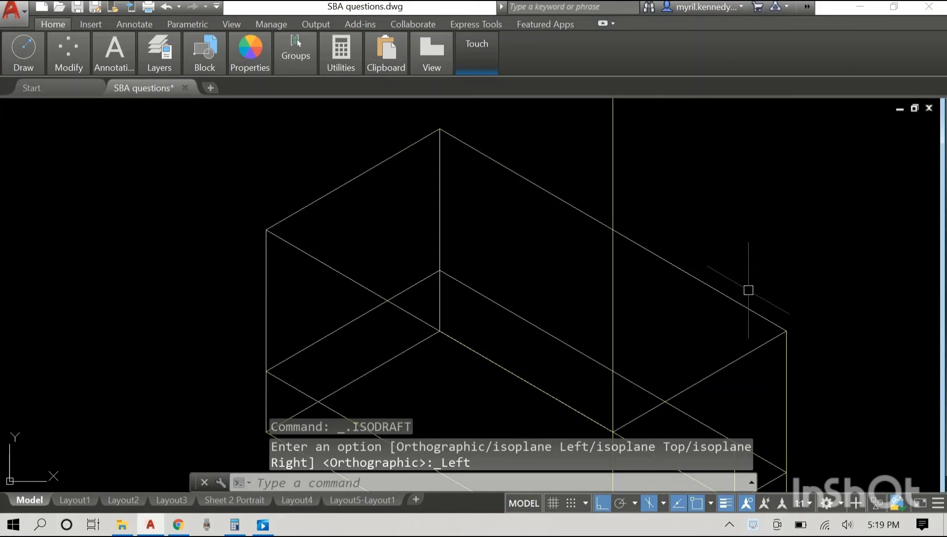
key("F5")
key("F5")
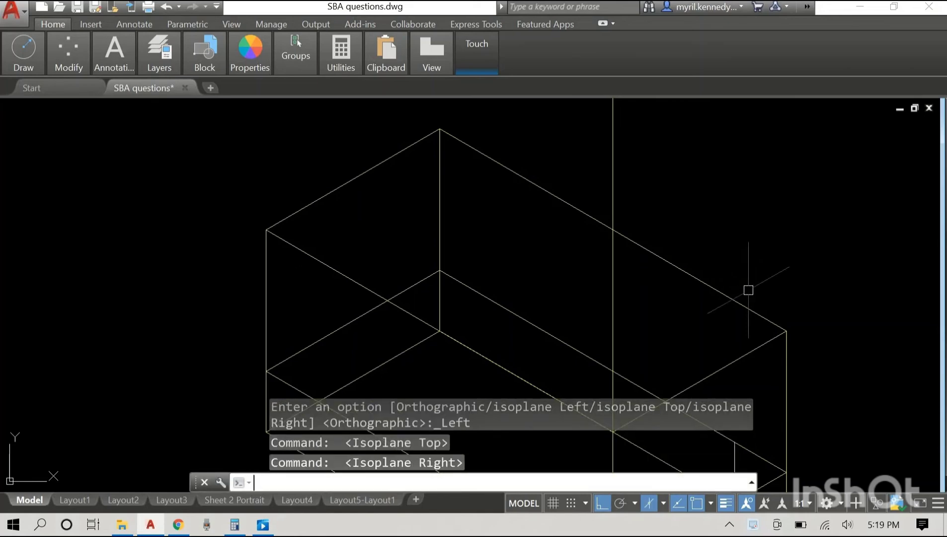
key("F5")
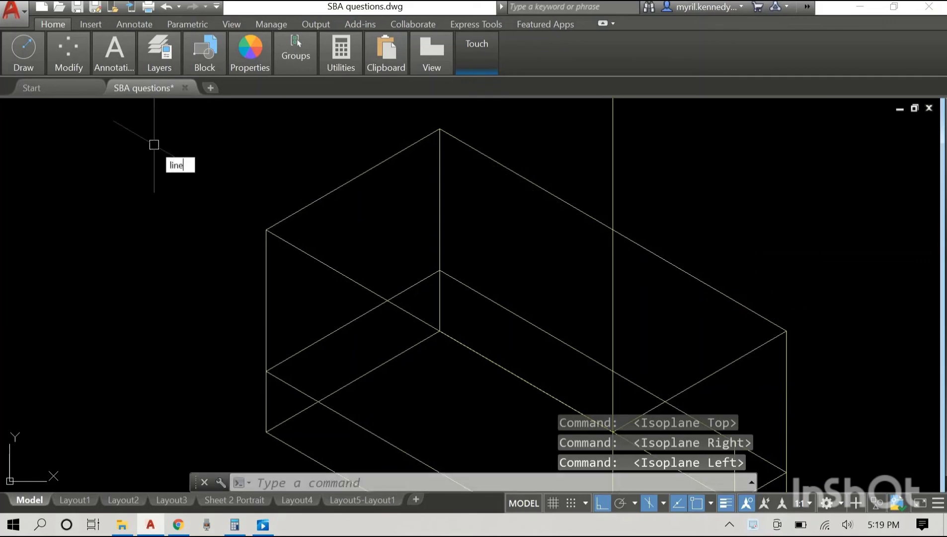
key("Return")
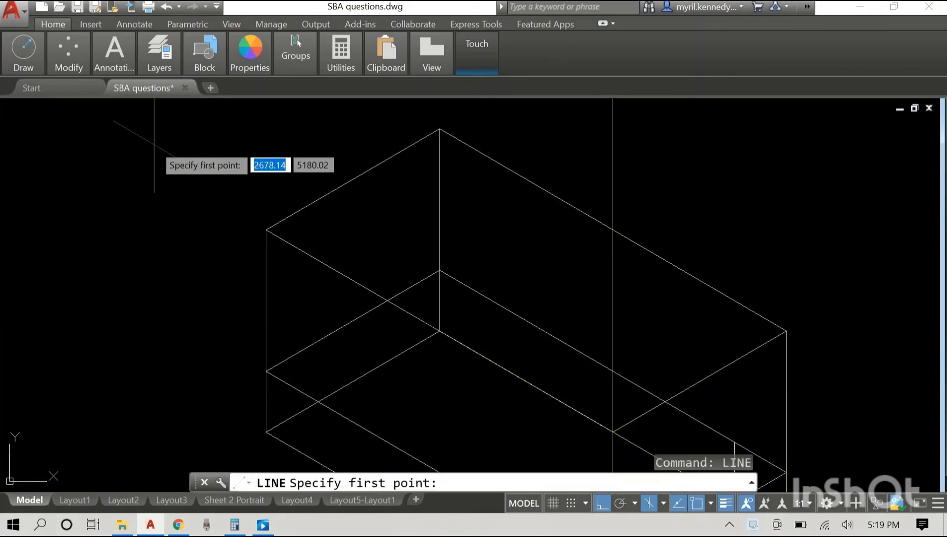
left_click(354, 178)
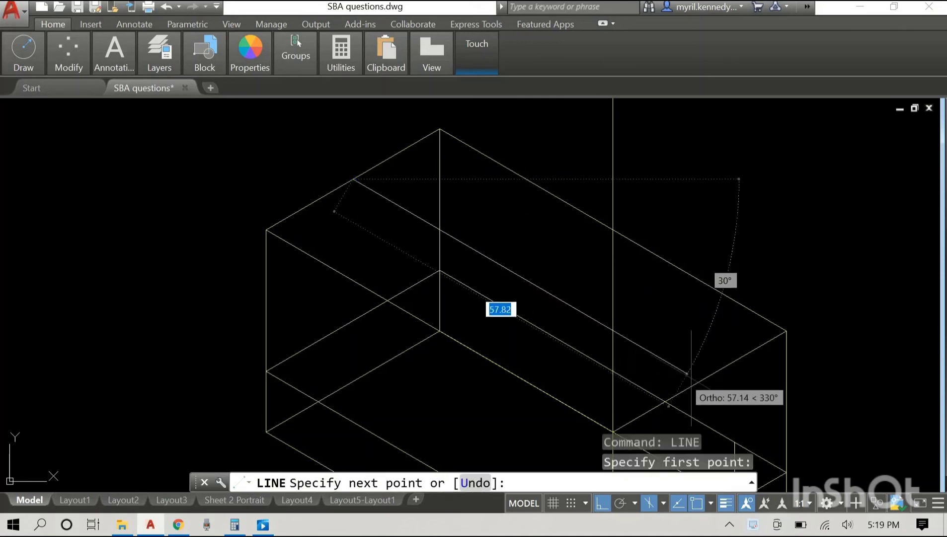
left_click(700, 381)
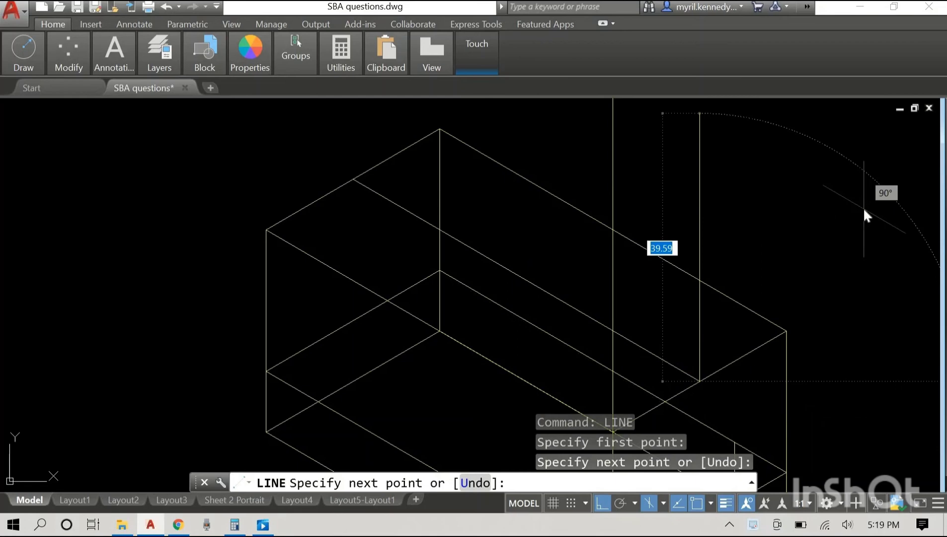
right_click(866, 219)
left_click(869, 217)
Trim the vertical line at the box edge so it stops at the block's lower corner.
scroll(857, 211, "down", 2)
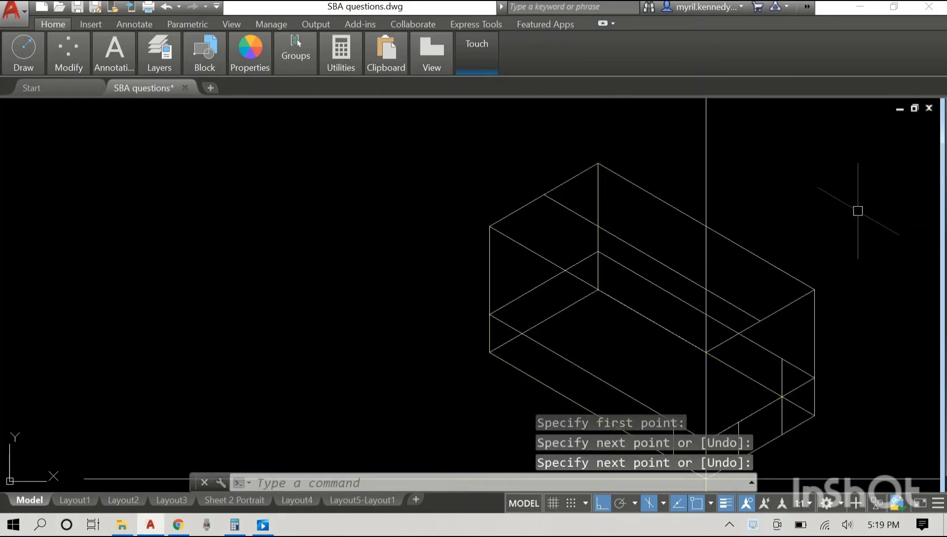
mouse_move(858, 211)
middle_mouse_down()
mouse_move(696, 262)
mouse_move(629, 245)
middle_mouse_up()
scroll(624, 243, "down", 2)
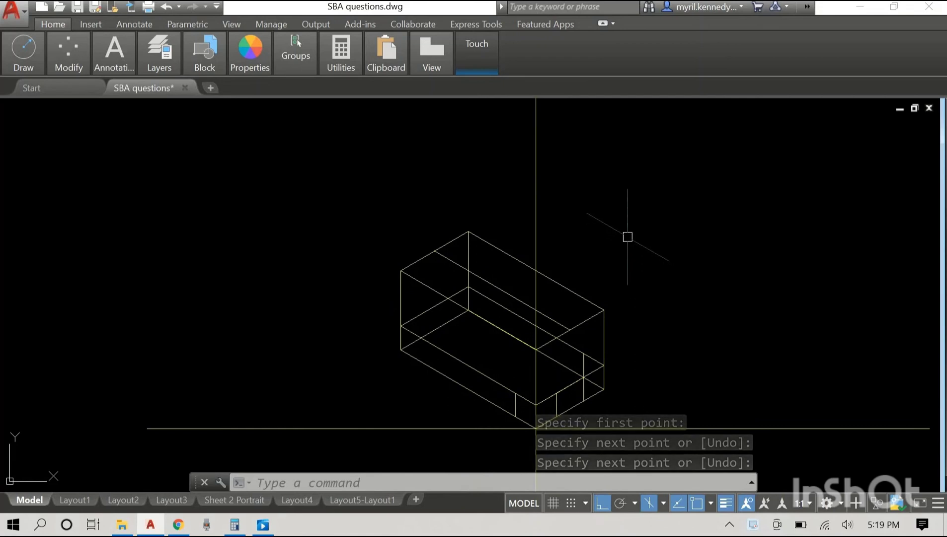
scroll(630, 230, "up", 2)
type("tr")
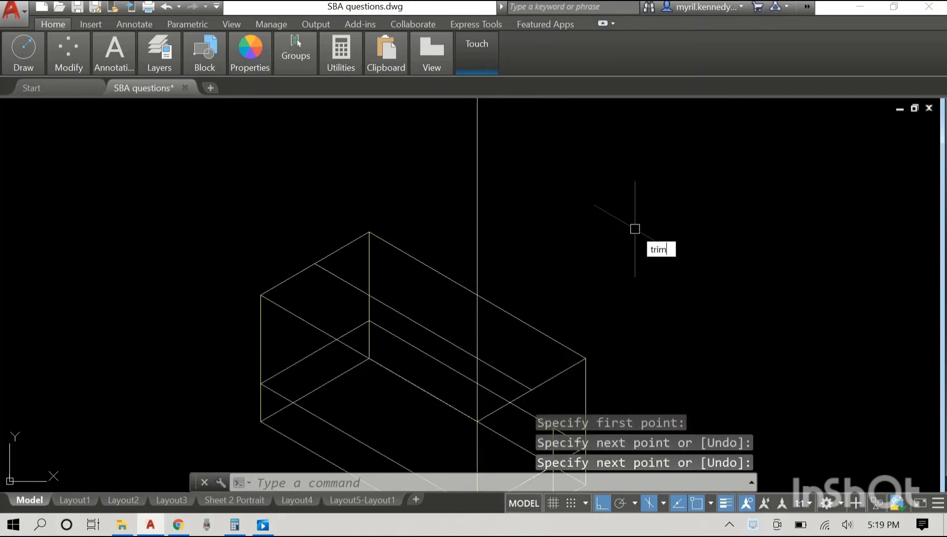
type("im")
key("Return")
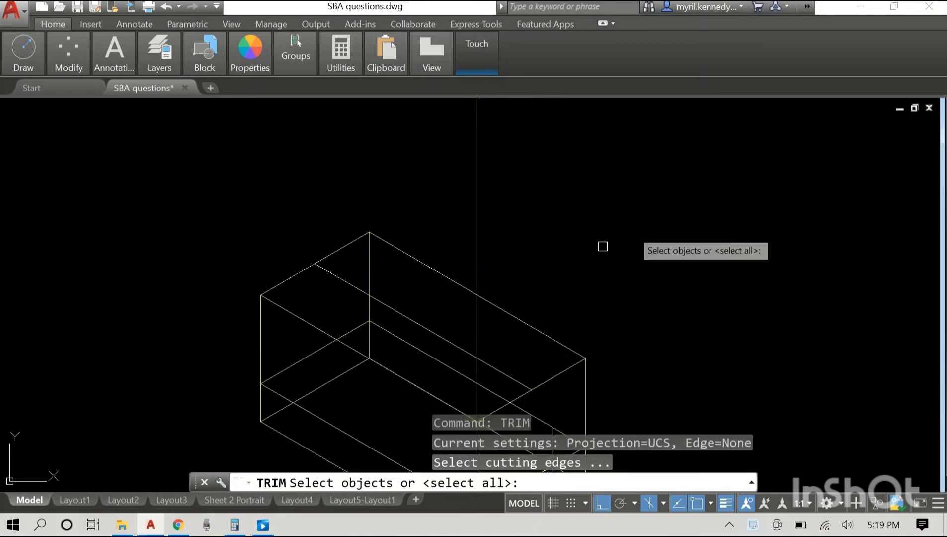
left_click(560, 367)
key("Return")
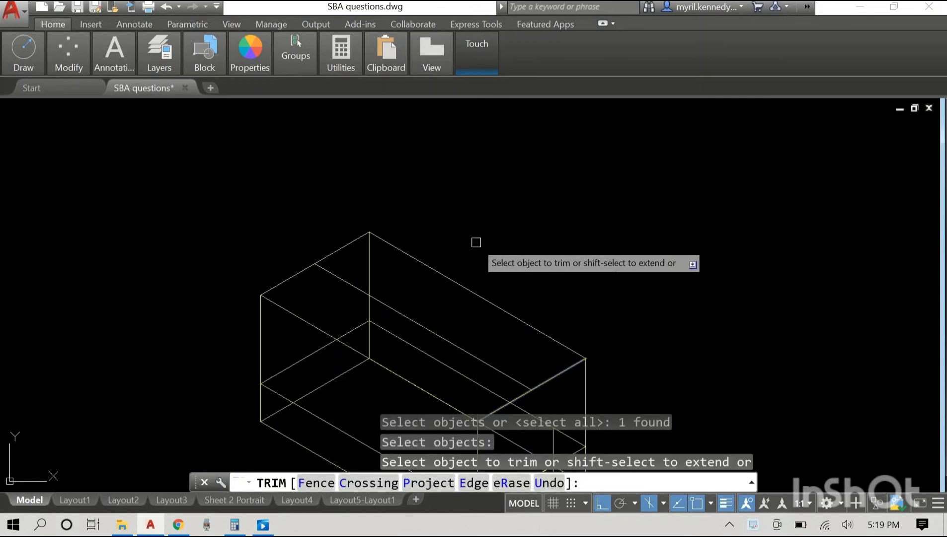
right_click(588, 204)
left_click(600, 213)
scroll(600, 212, "down", 2)
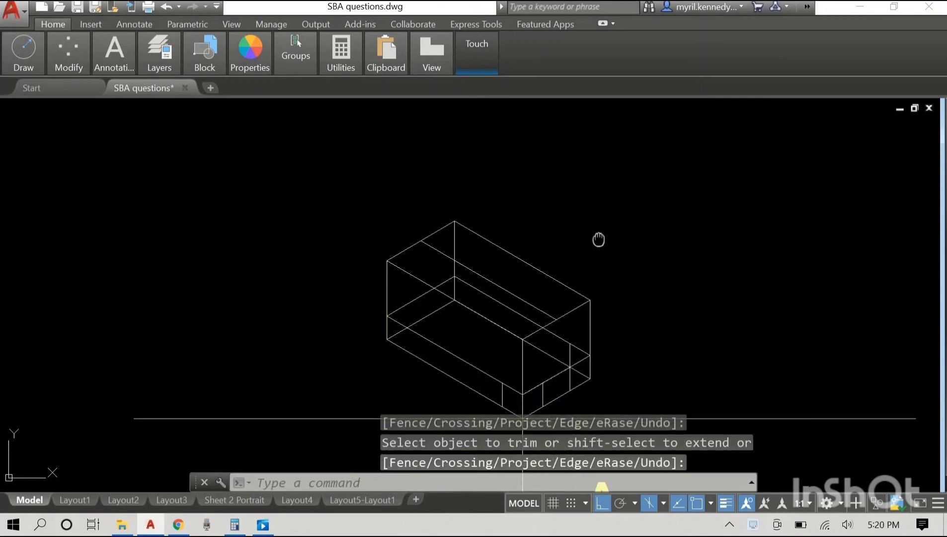
middle_click_drag(599, 239, 560, 158)
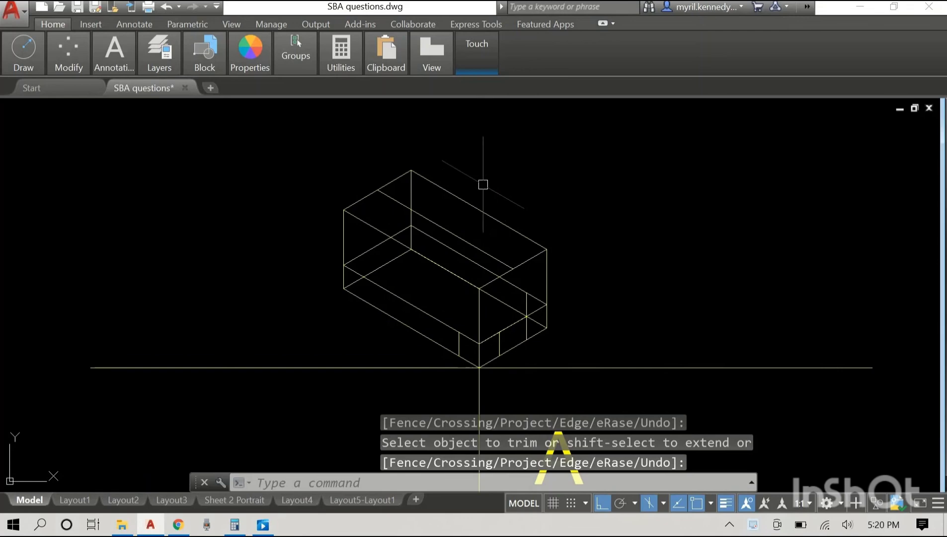
scroll(484, 184, "up", 3)
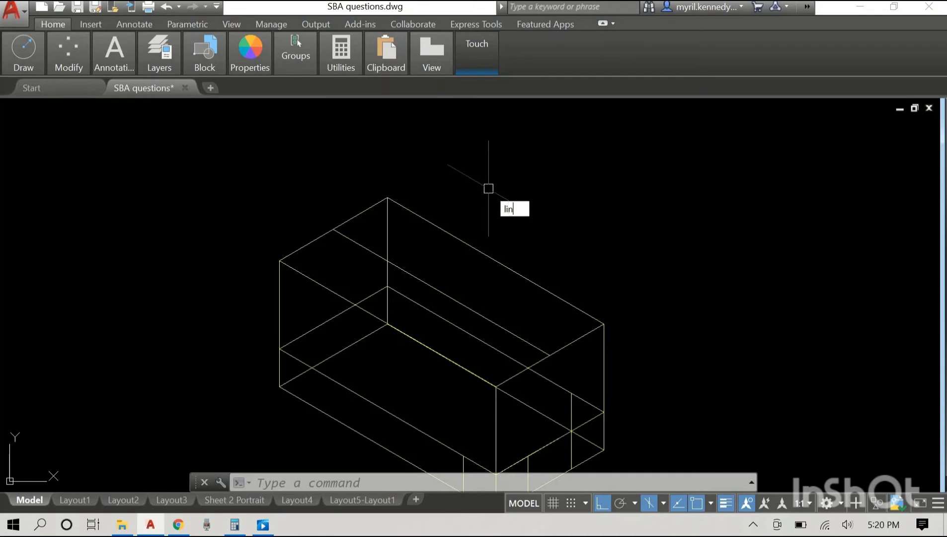
Draw a 15-unit line from the block's top corner and an 18-unit line from the top edge.
type("e")
key("Return")
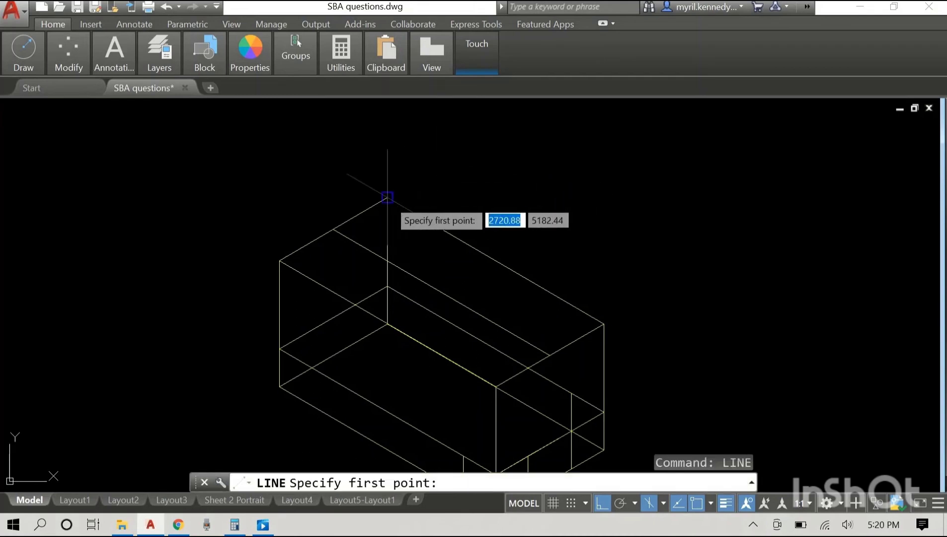
left_click(388, 197)
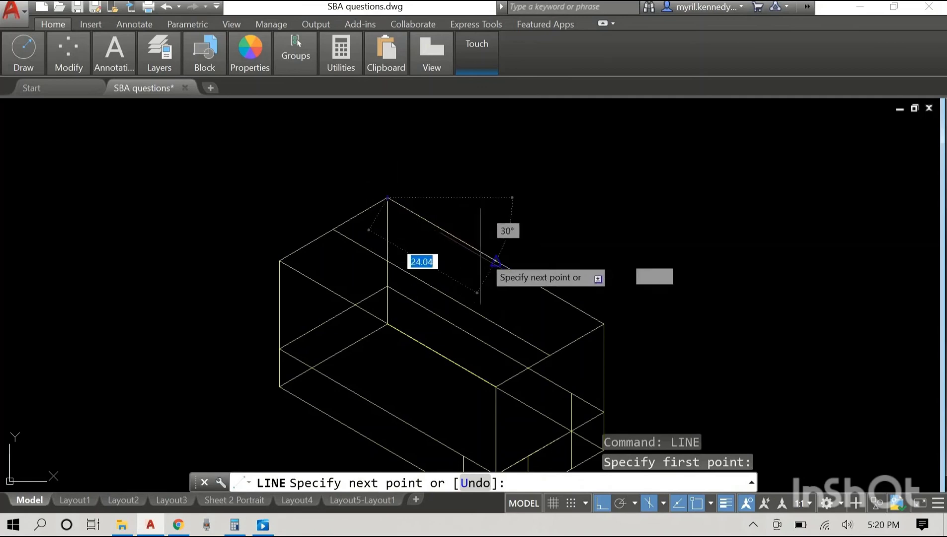
type("15")
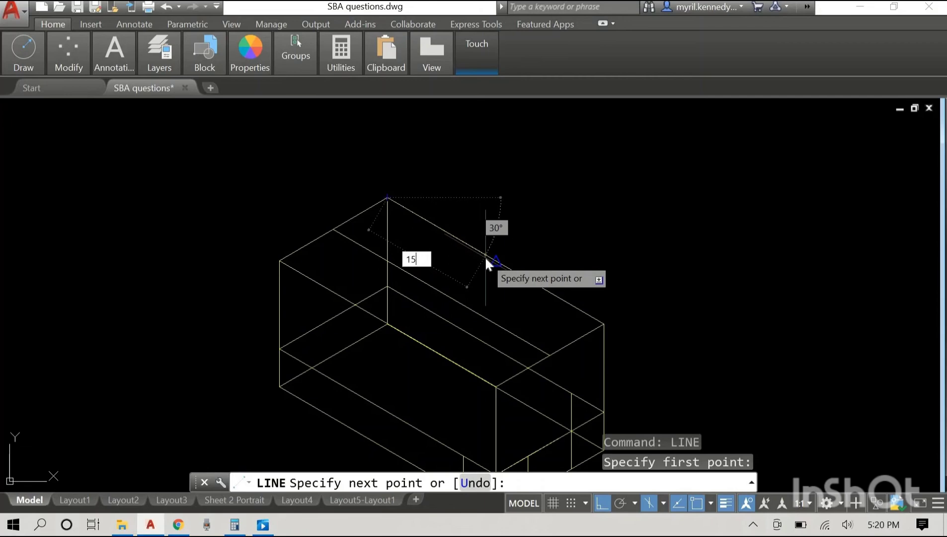
key("Return")
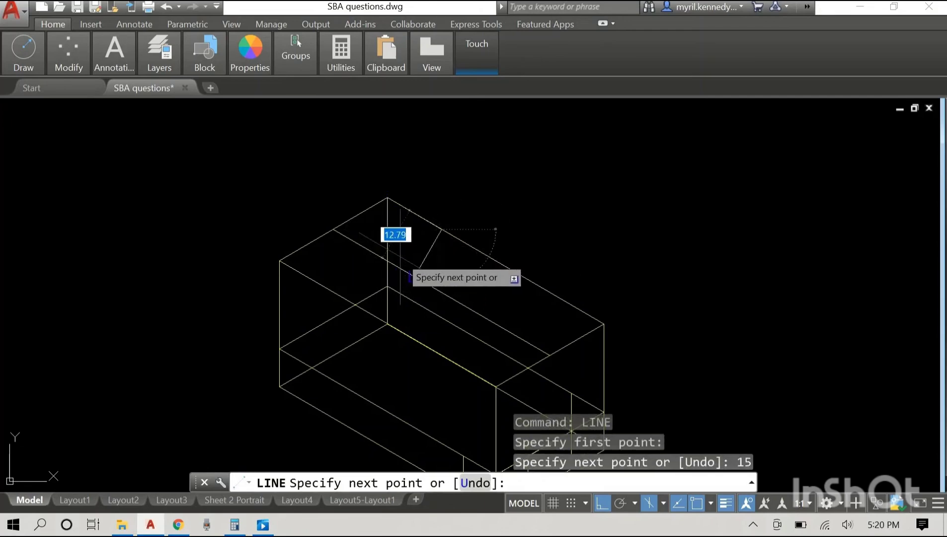
key("Escape")
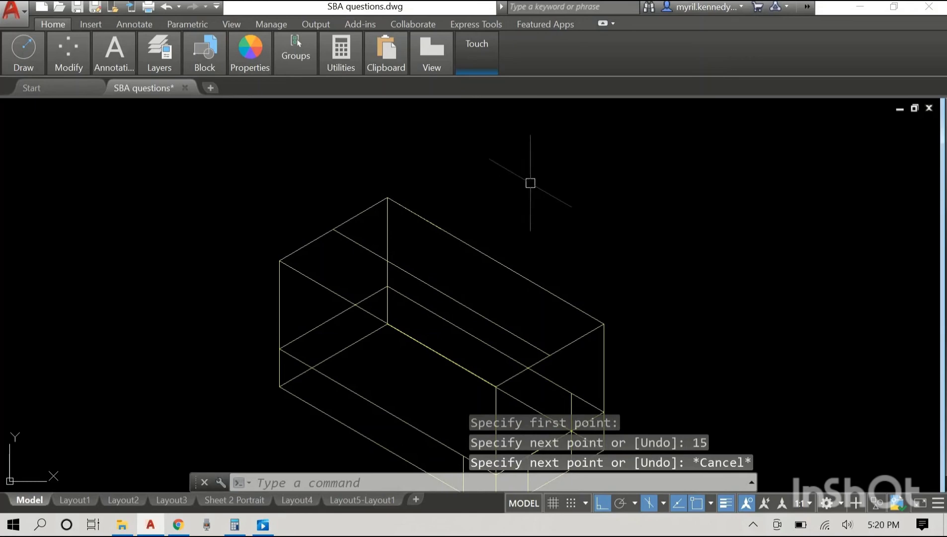
right_click(551, 174)
left_click(564, 181)
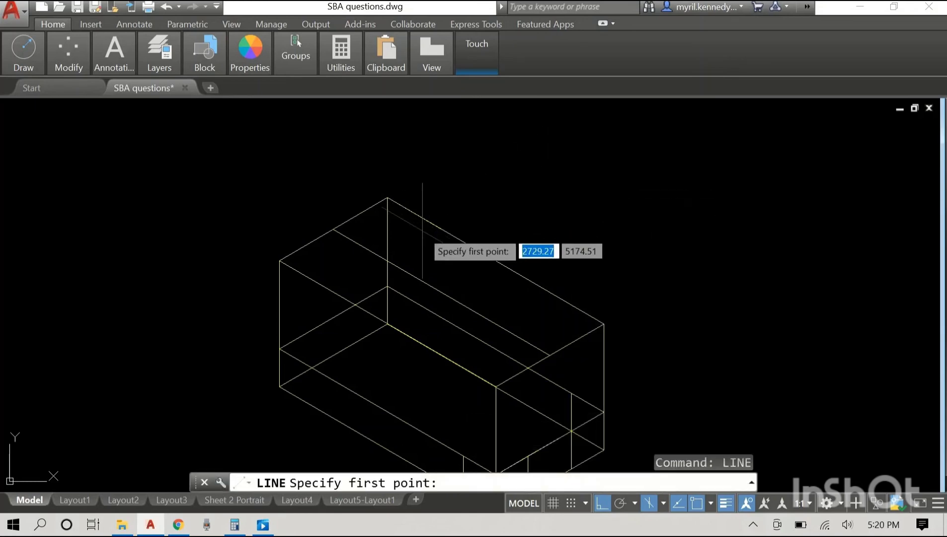
left_click(439, 228)
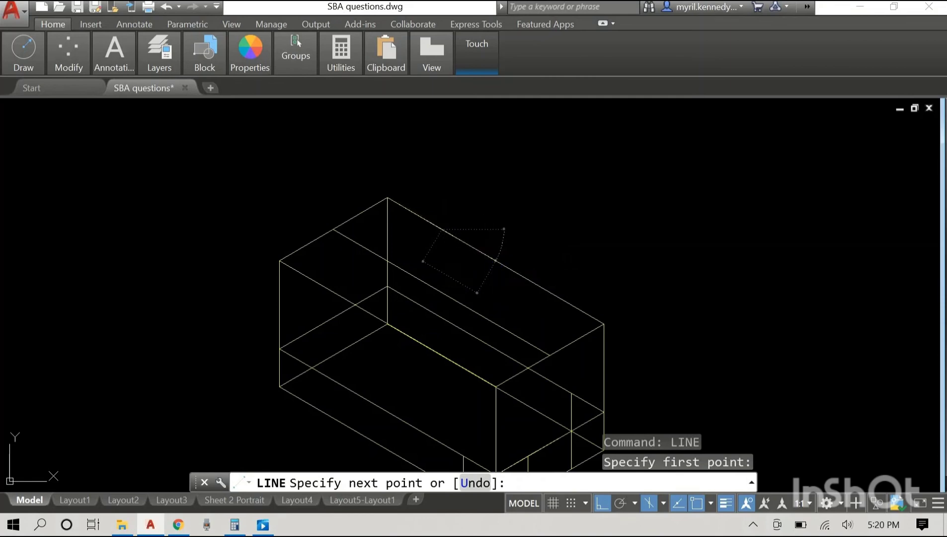
key("Return")
right_click(646, 177)
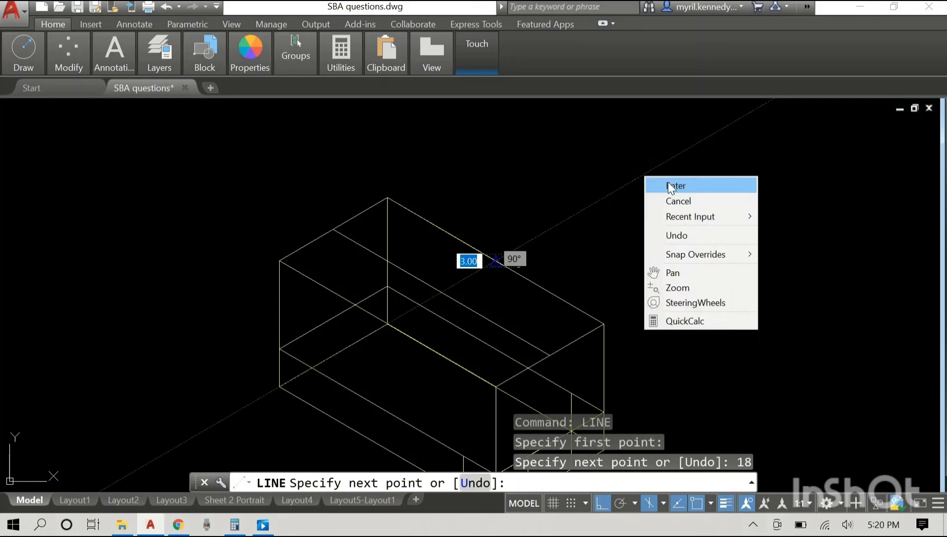
left_click(665, 191)
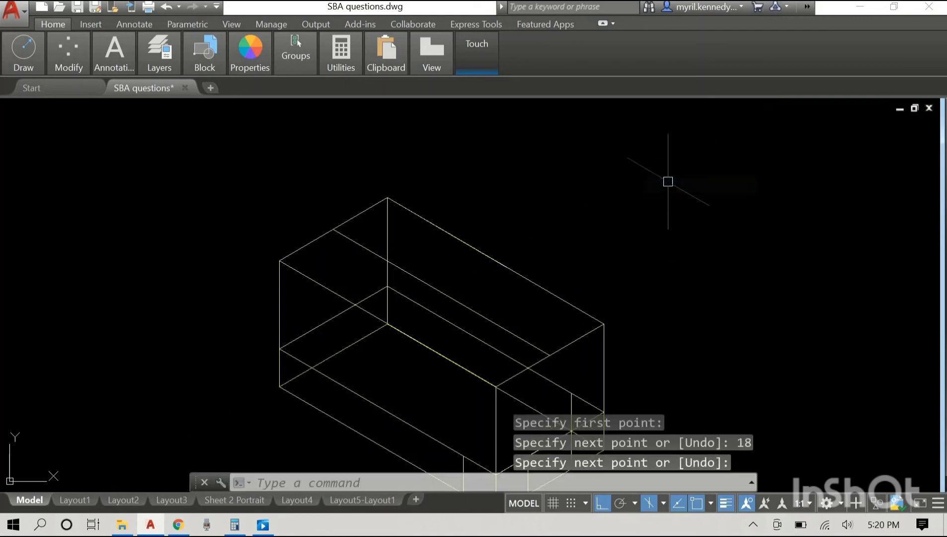
Draw a construction line across the top face from a point on its top edge.
right_click(549, 173)
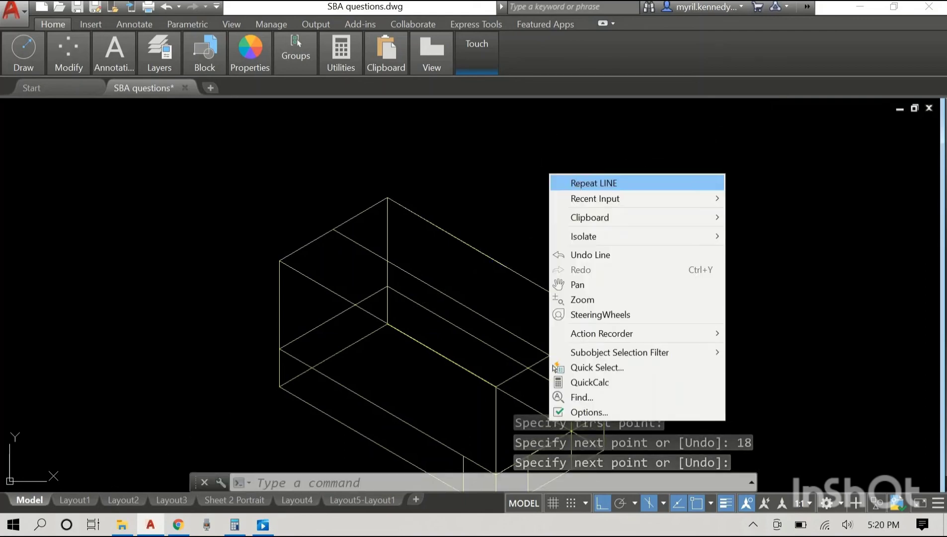
left_click(576, 185)
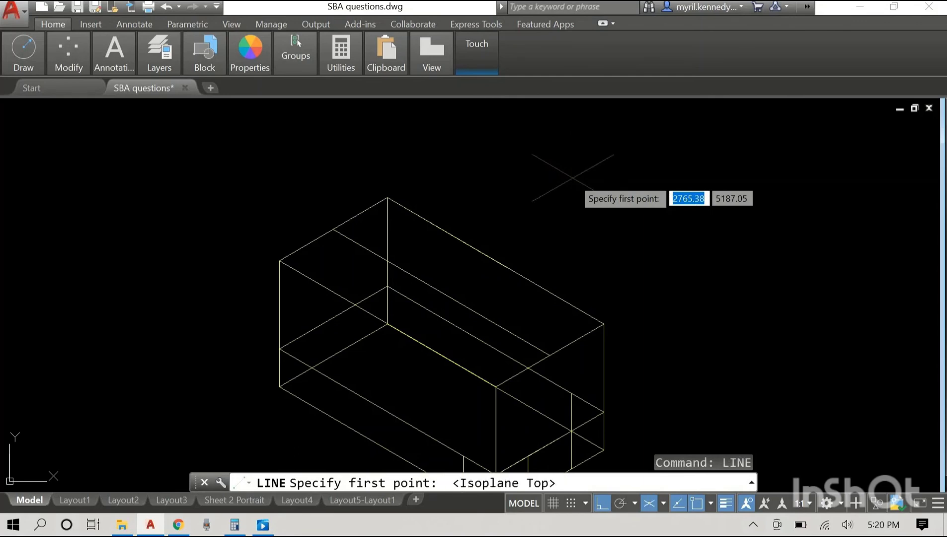
left_click(439, 228)
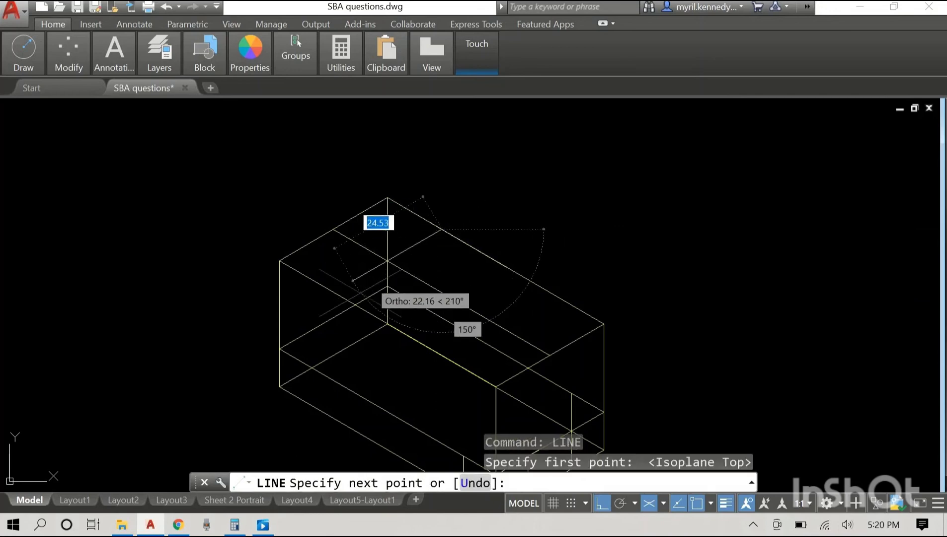
scroll(348, 295, "up", 3)
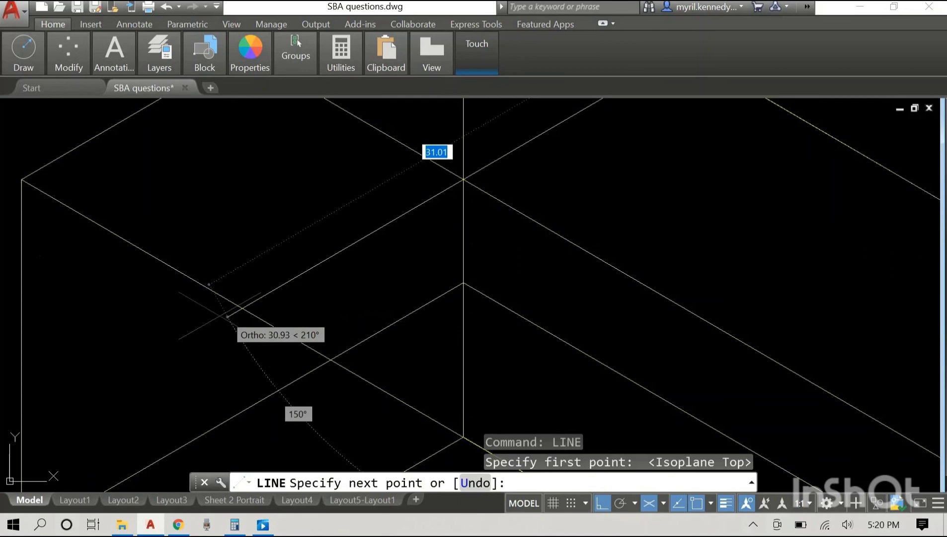
left_click(214, 325)
right_click(324, 246)
left_click(335, 254)
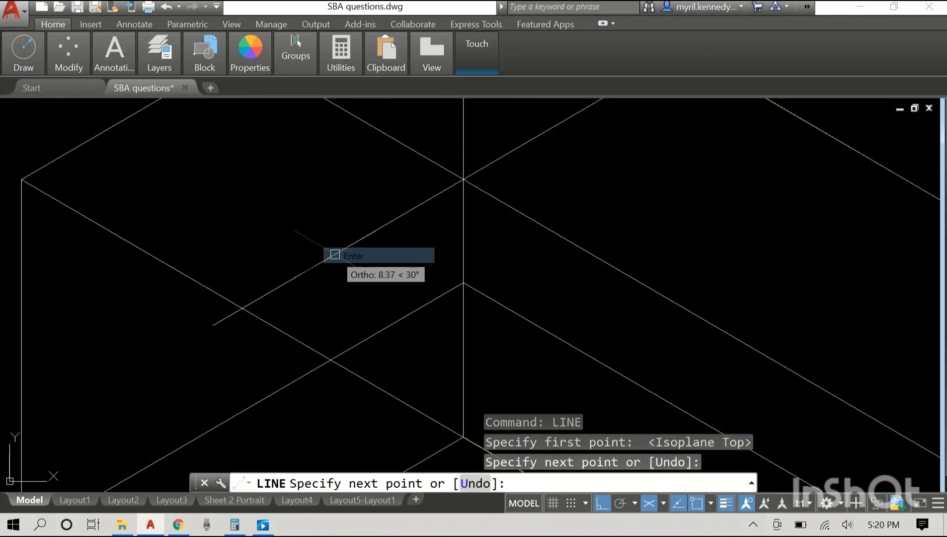
scroll(428, 248, "down", 3)
Draw a second construction line across the top face starting from its right edge.
right_click(649, 171)
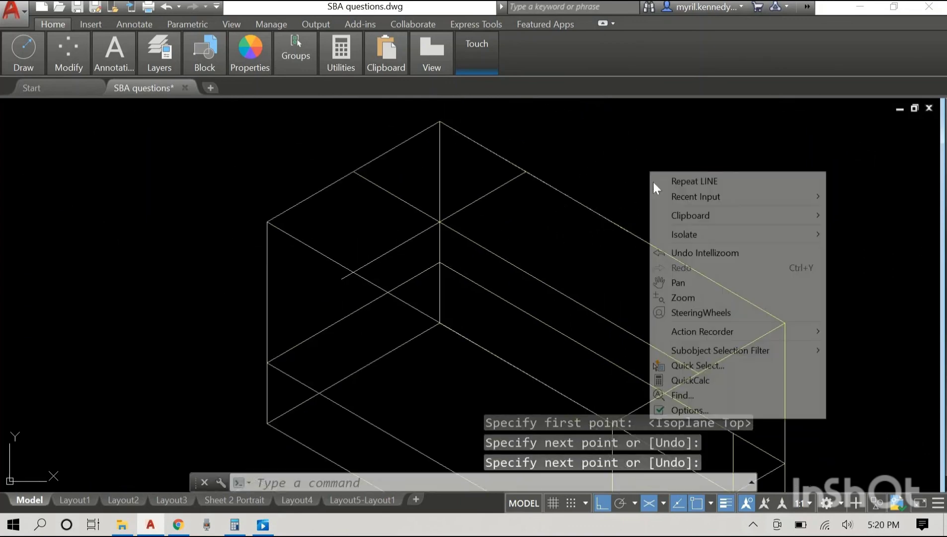
left_click(662, 180)
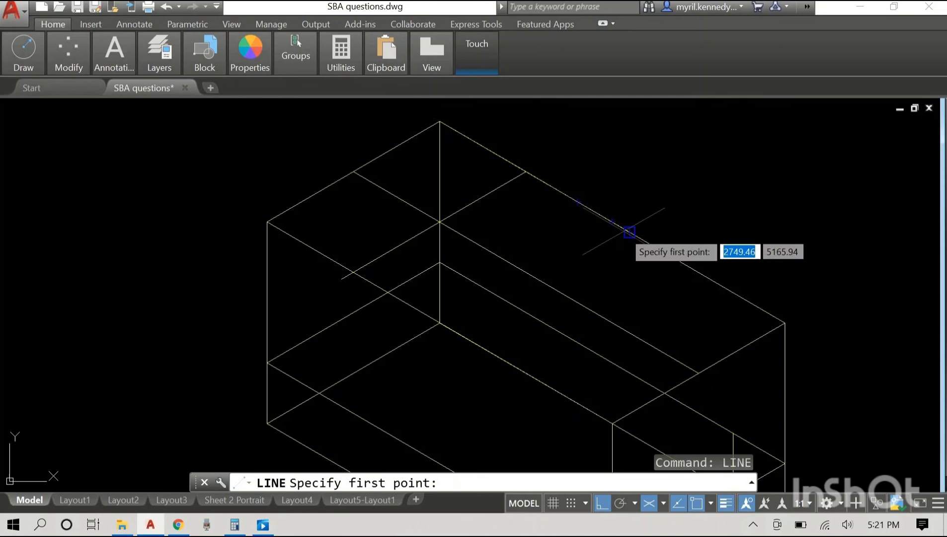
left_click(630, 232)
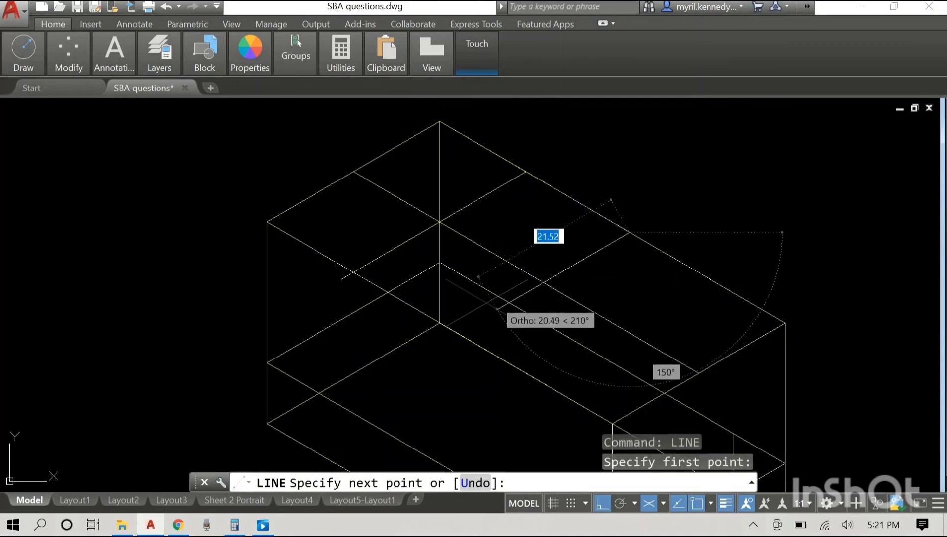
left_click(440, 322)
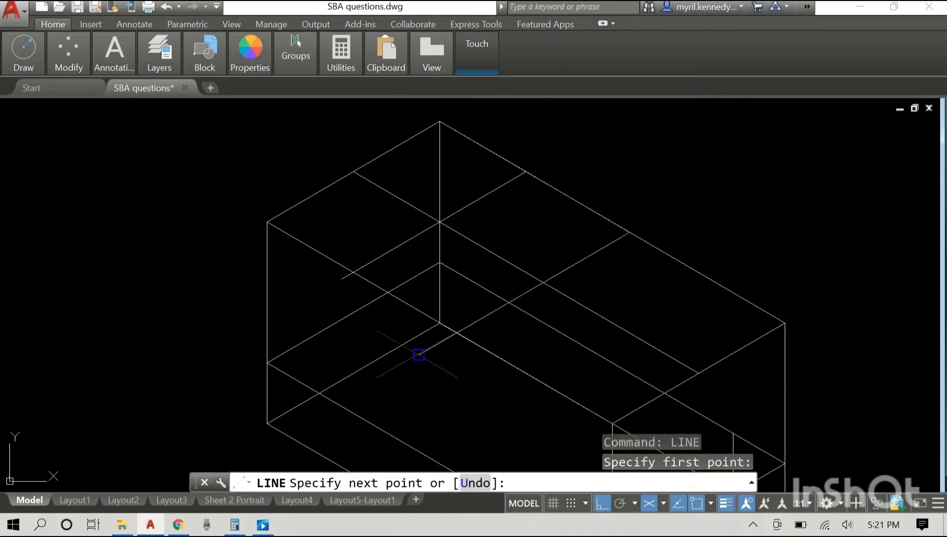
right_click(502, 347)
left_click(526, 356)
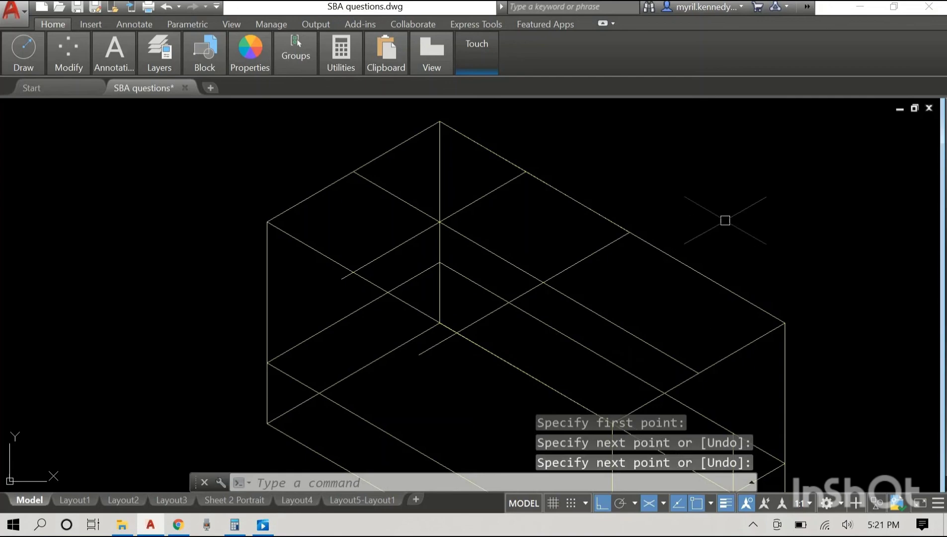
Trim the top-face line's overhanging end back to the long diagonal edge.
key("Return")
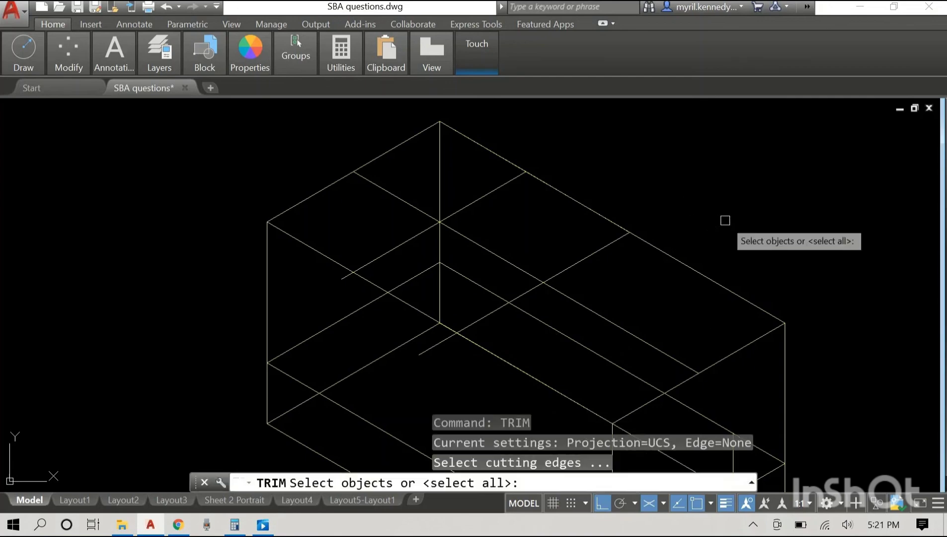
left_click(501, 359)
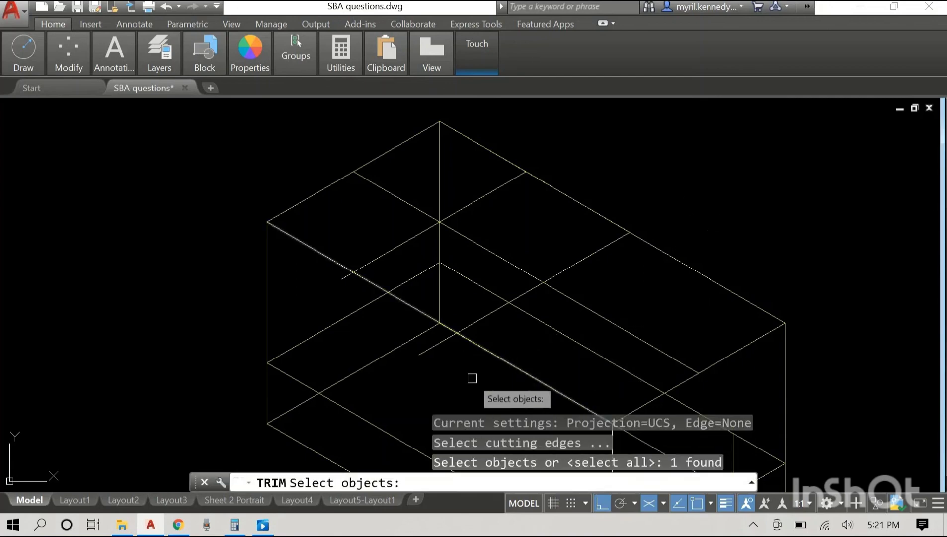
key("Return")
left_click(444, 342)
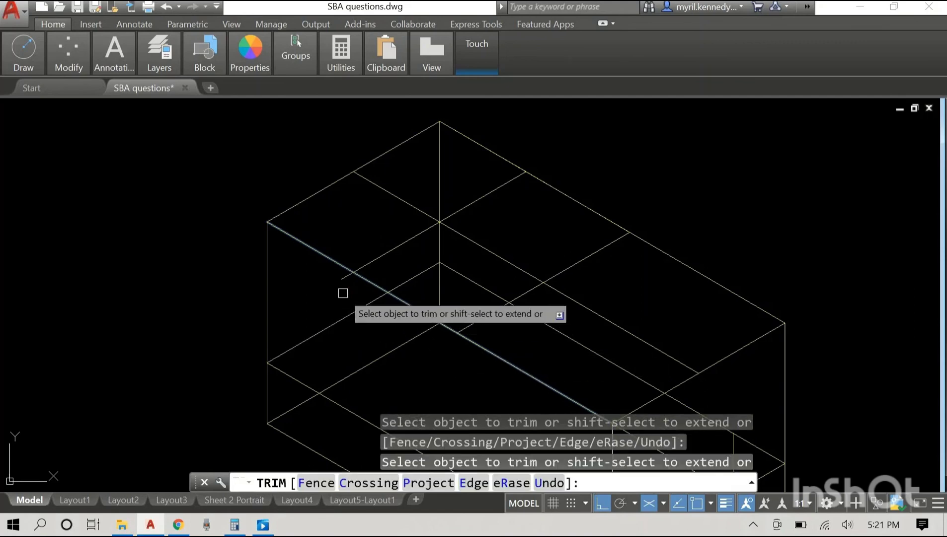
right_click(729, 137)
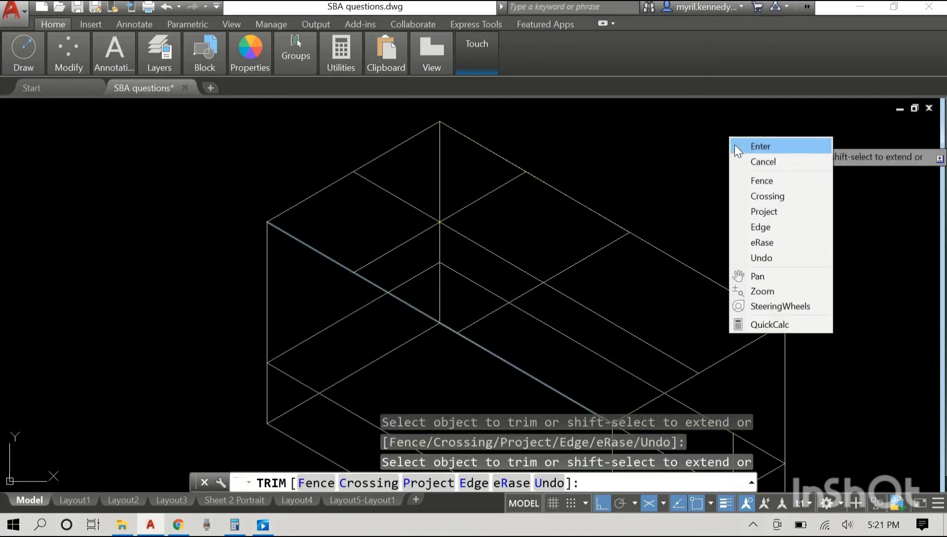
left_click(735, 146)
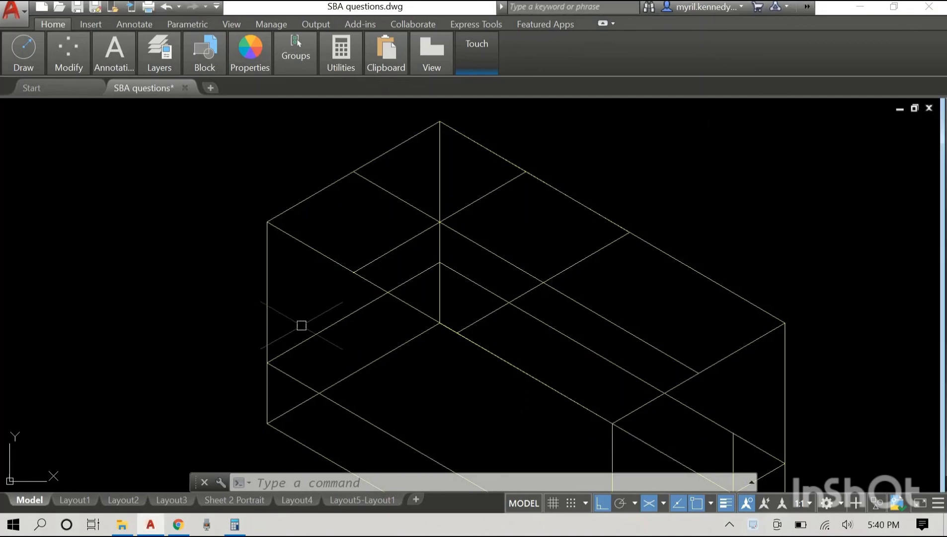
middle_click_drag(301, 325, 221, 249)
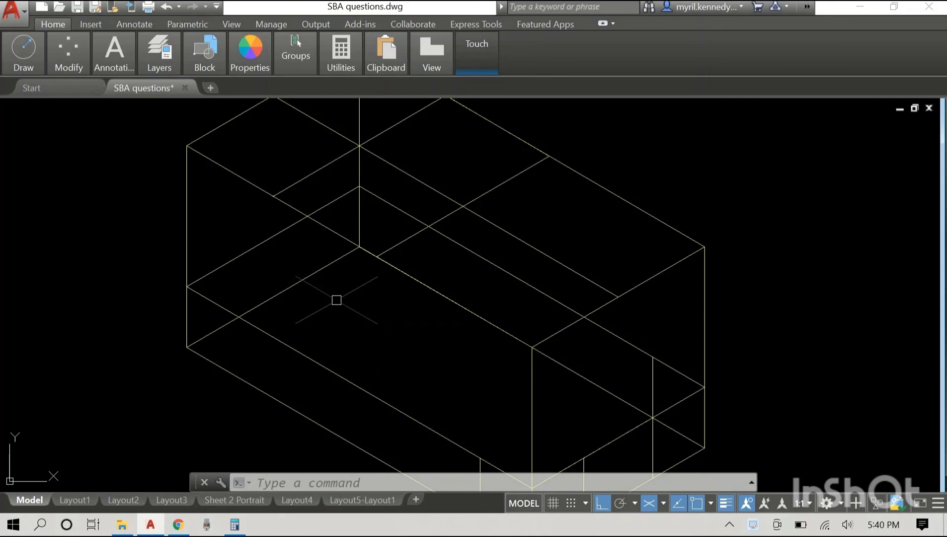
Turn on dynamic UCS, switch to the right isoplane, and draw a vertical line from an edge intersection.
key("F6")
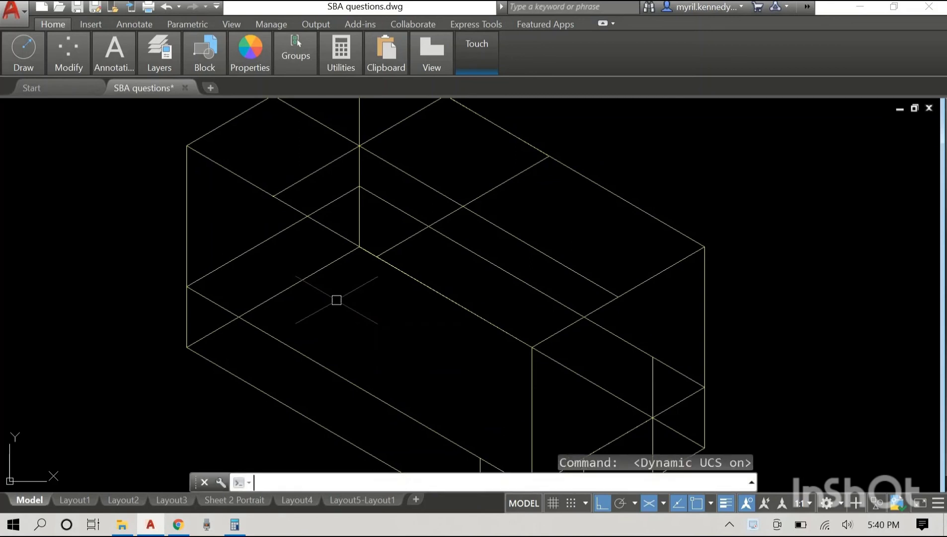
key("F5")
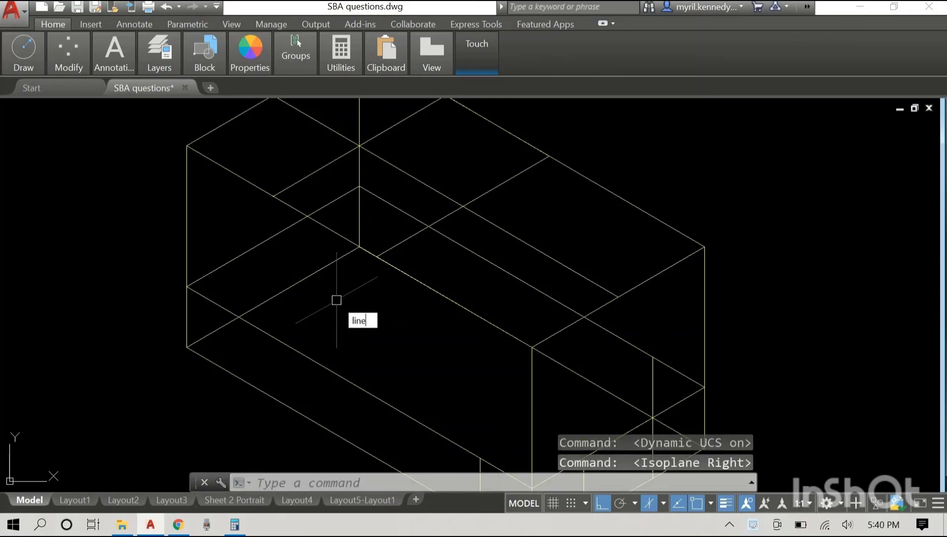
key("Return")
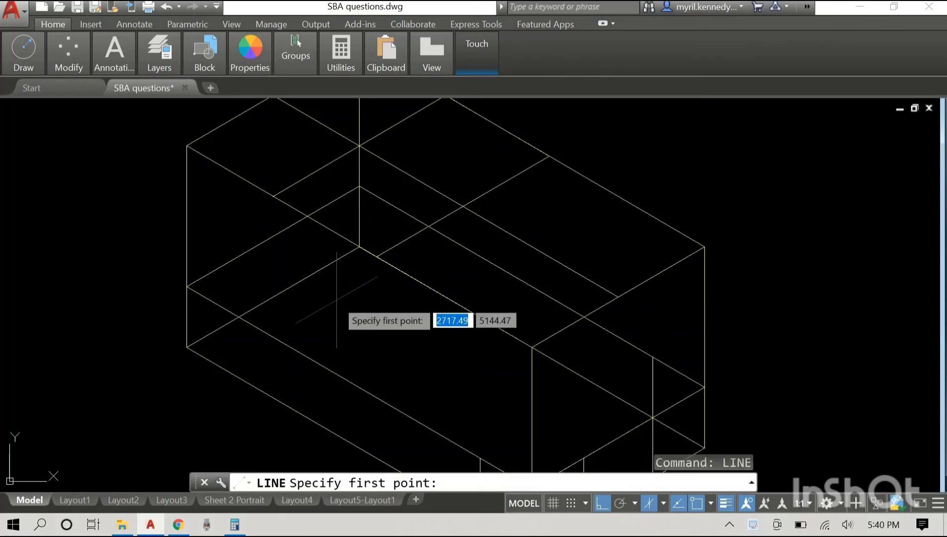
left_click(377, 256)
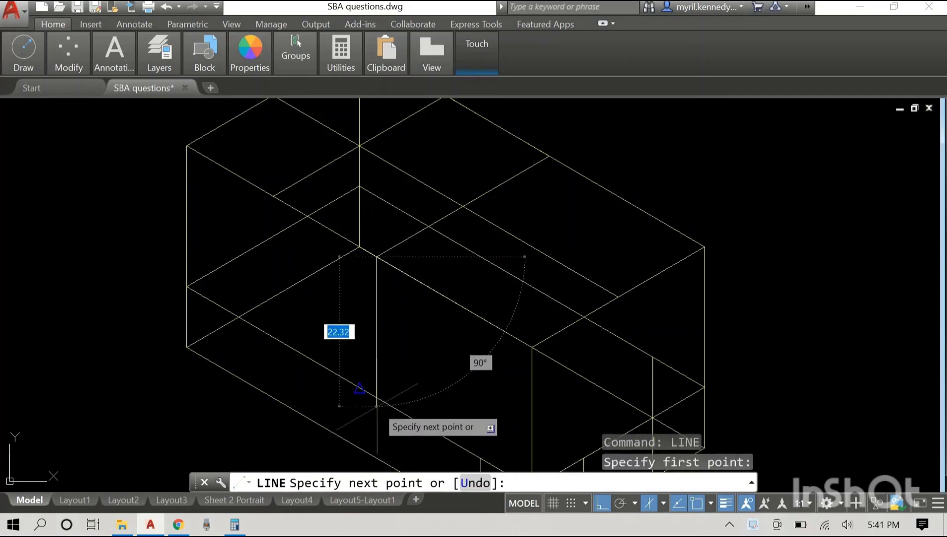
left_click(376, 424)
key("Escape")
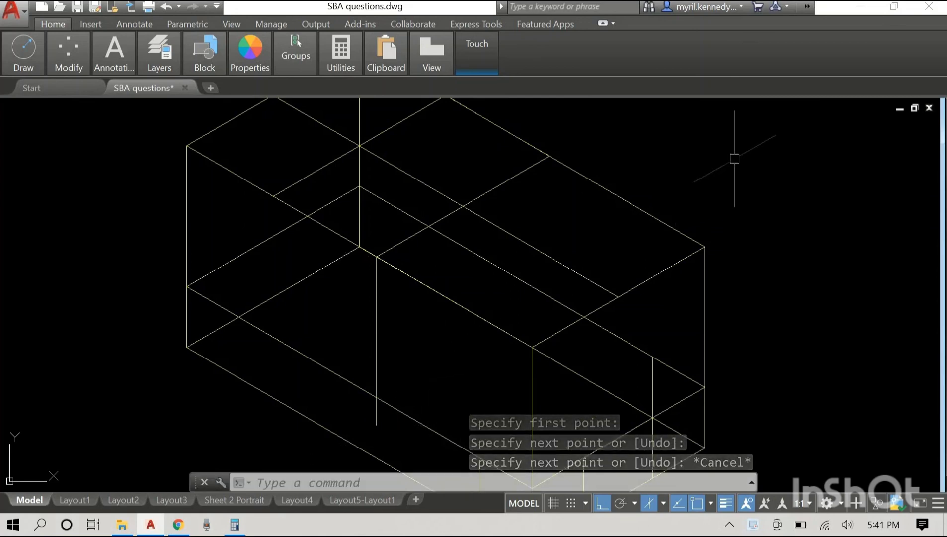
Draw a 30° construction line across the face from the vertical line's foot.
right_click(735, 158)
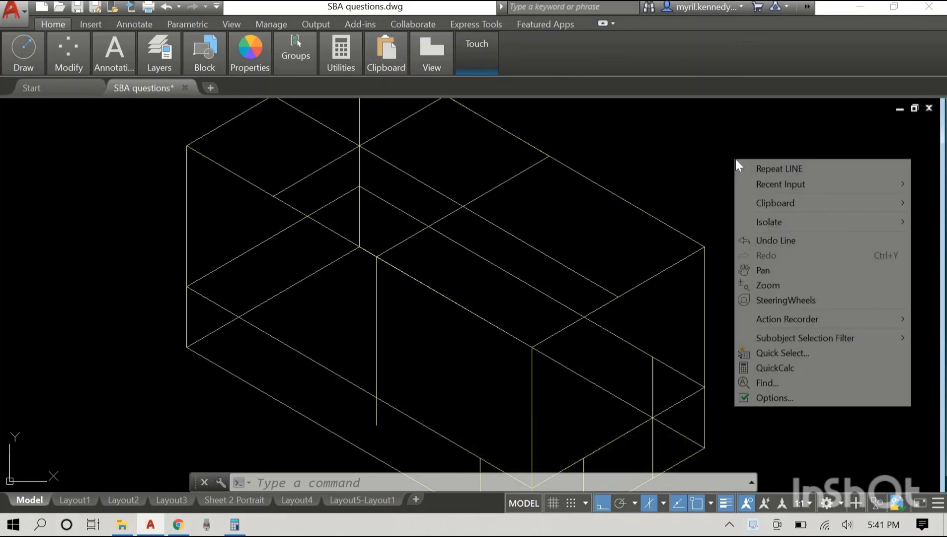
left_click(768, 168)
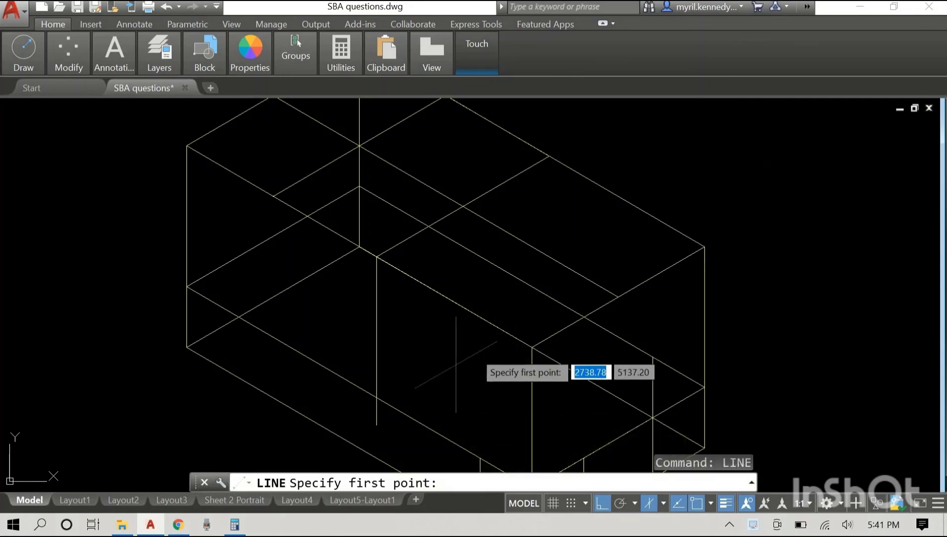
left_click(376, 398)
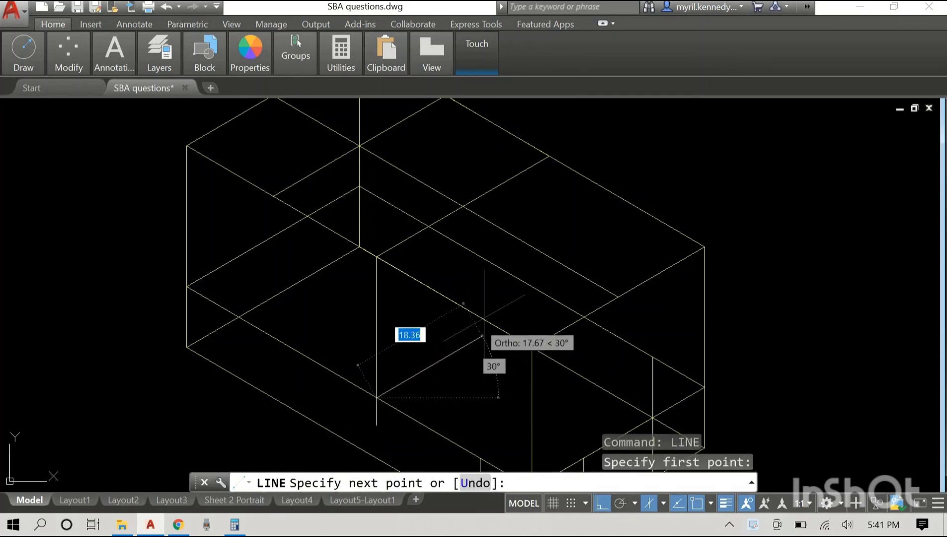
left_click(566, 286)
right_click(836, 132)
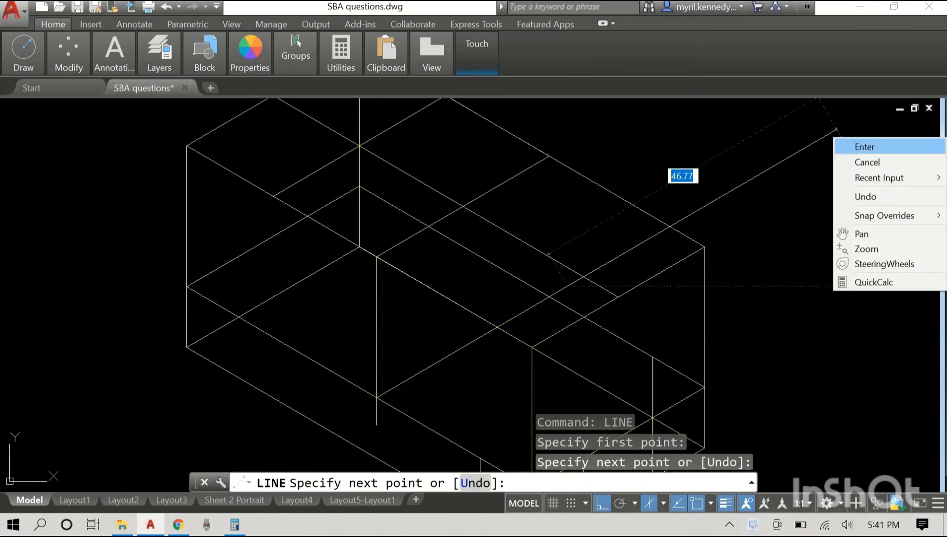
left_click(848, 147)
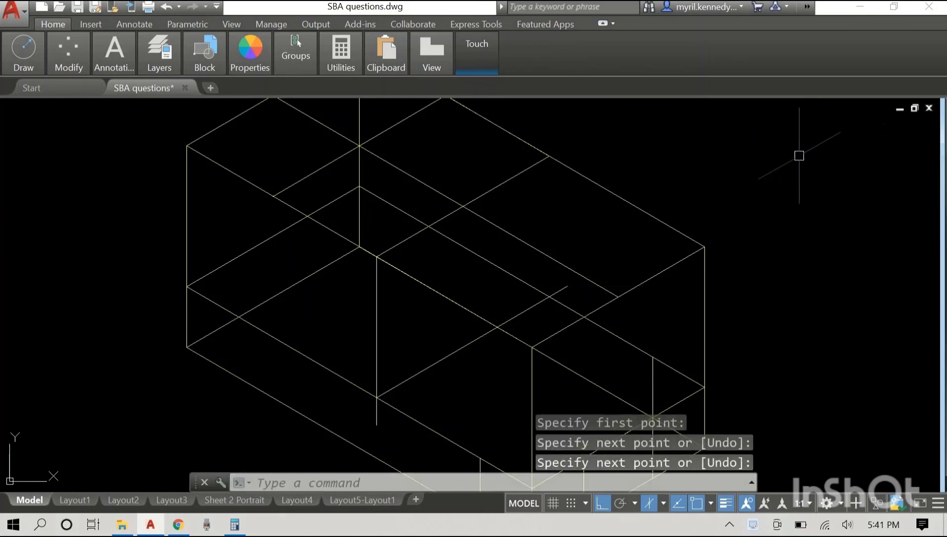
Draw a second vertical line from the upper edge down to the 30° line.
right_click(795, 157)
left_click(797, 161)
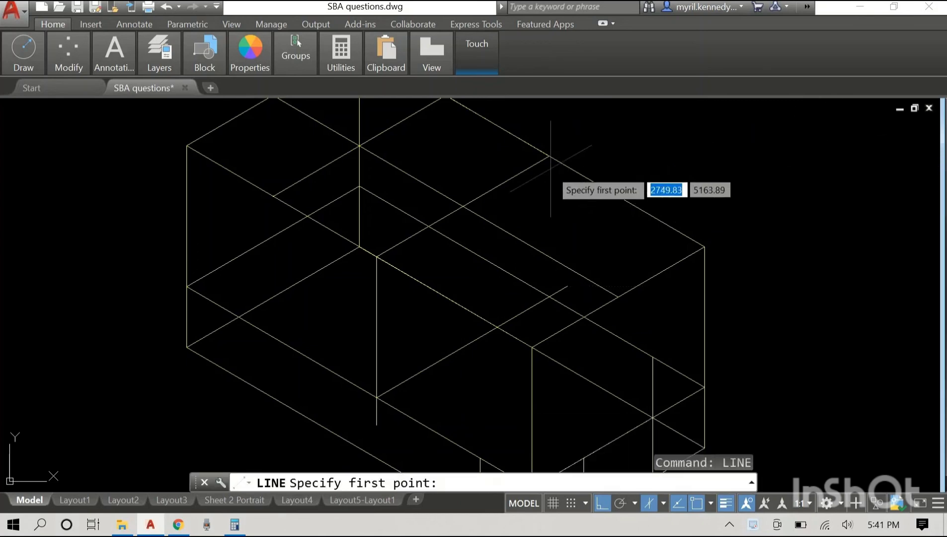
left_click(549, 156)
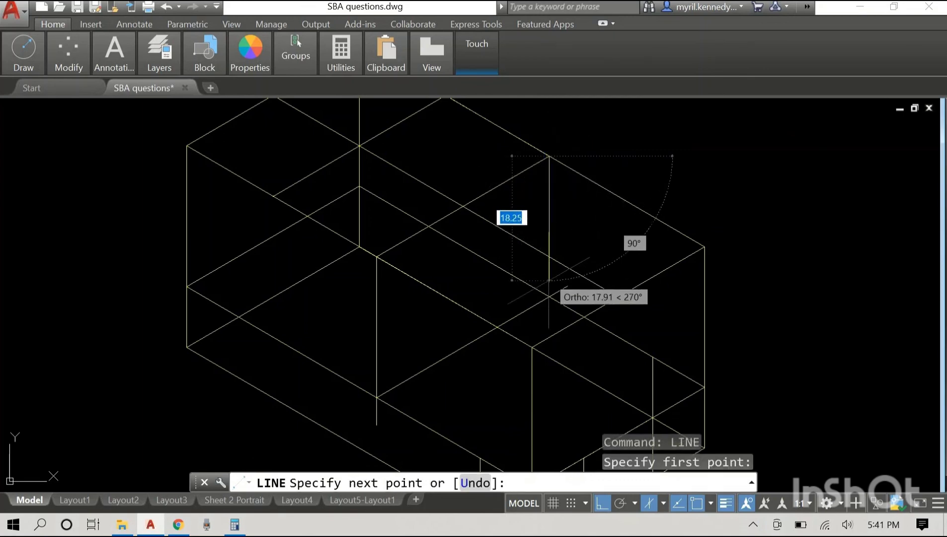
left_click(549, 296)
right_click(738, 156)
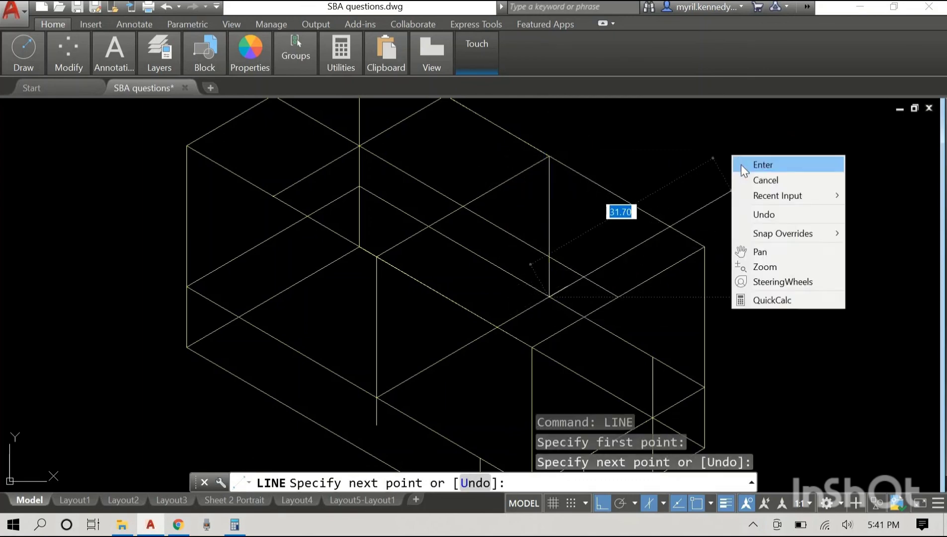
left_click(741, 166)
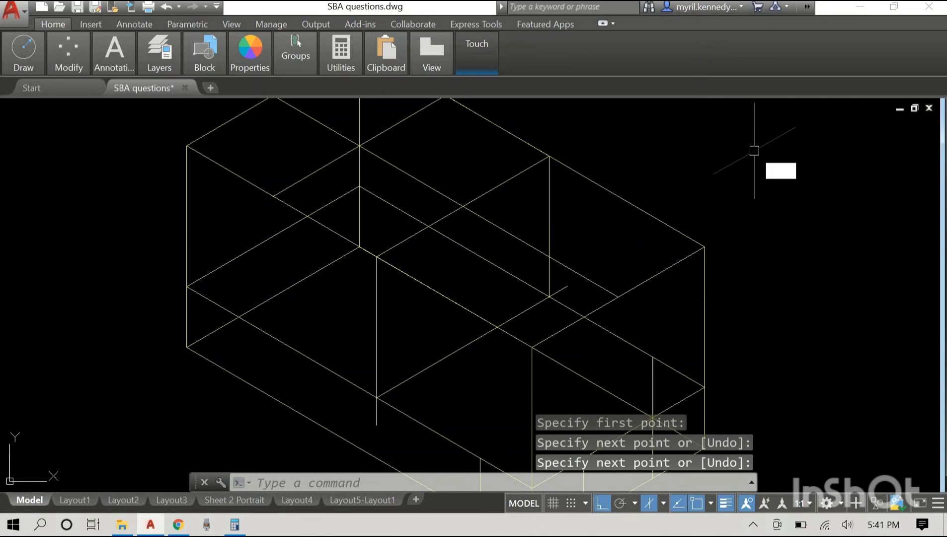
type("tr")
key("Return")
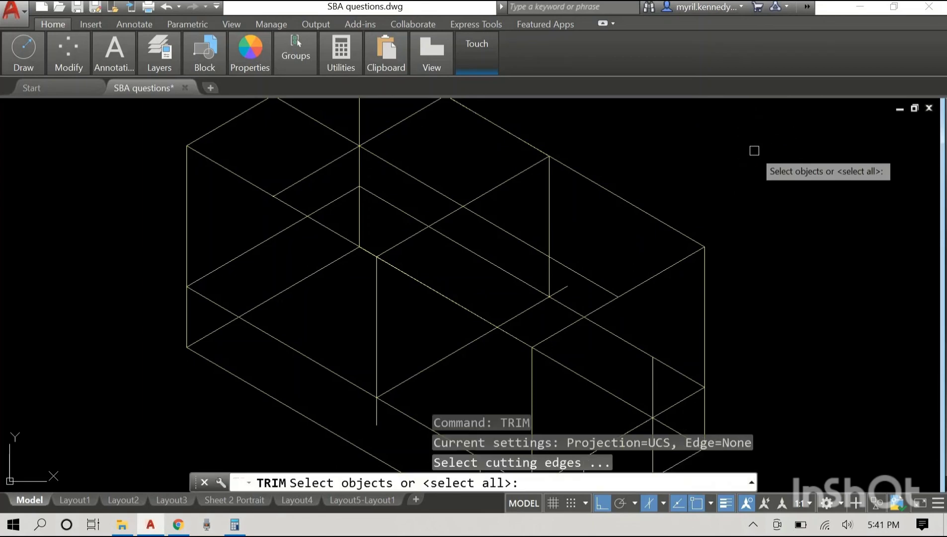
Run trims using the bottom edge, then the diagonal line, as cutting boundaries.
left_click(413, 418)
key("Return")
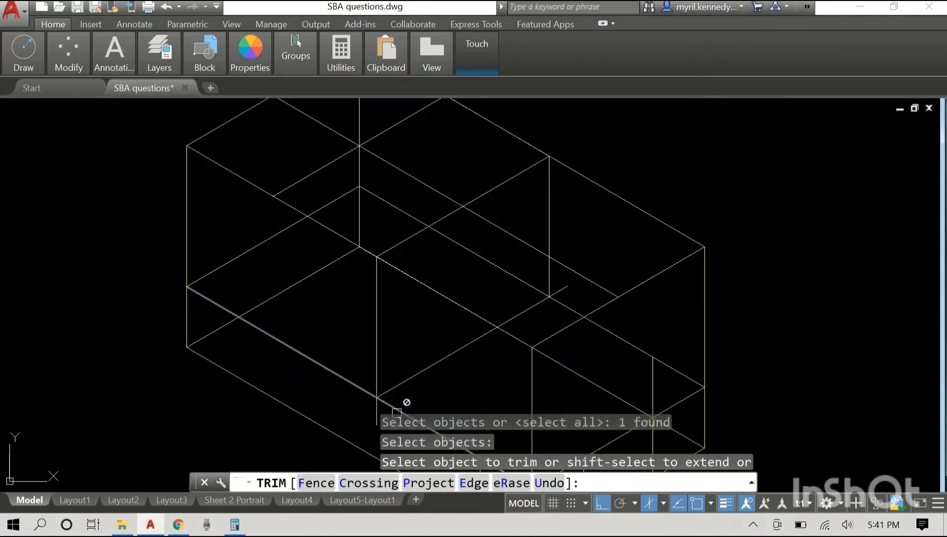
right_click(727, 191)
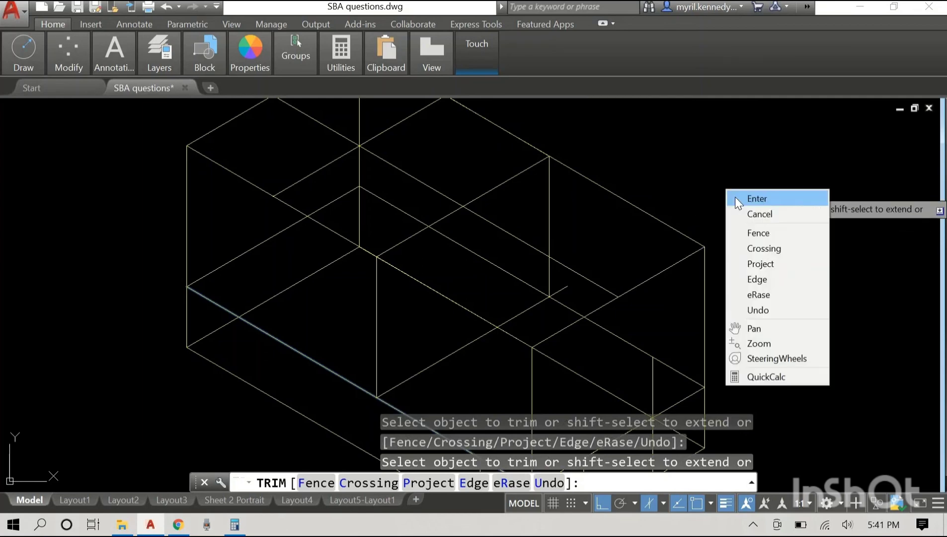
left_click(736, 197)
right_click(731, 179)
left_click(741, 184)
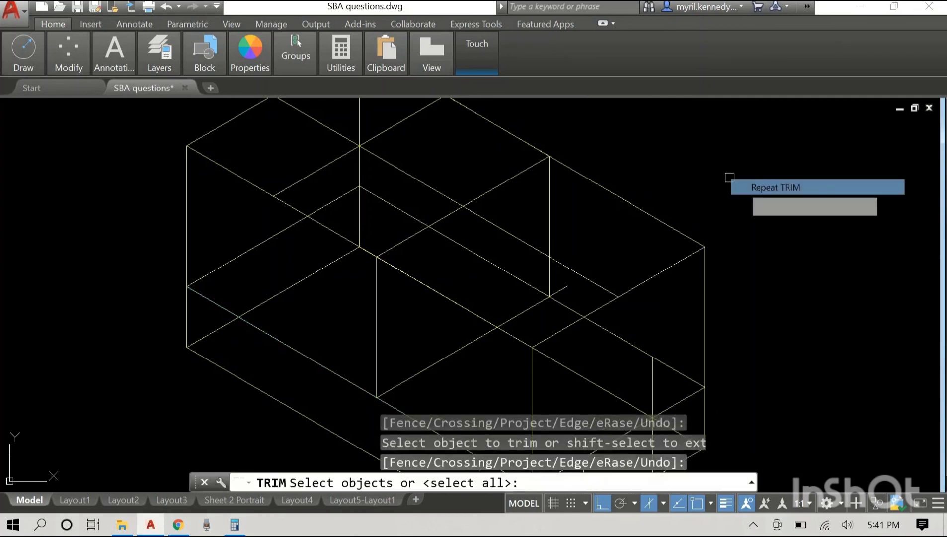
left_click(513, 316)
key("Return")
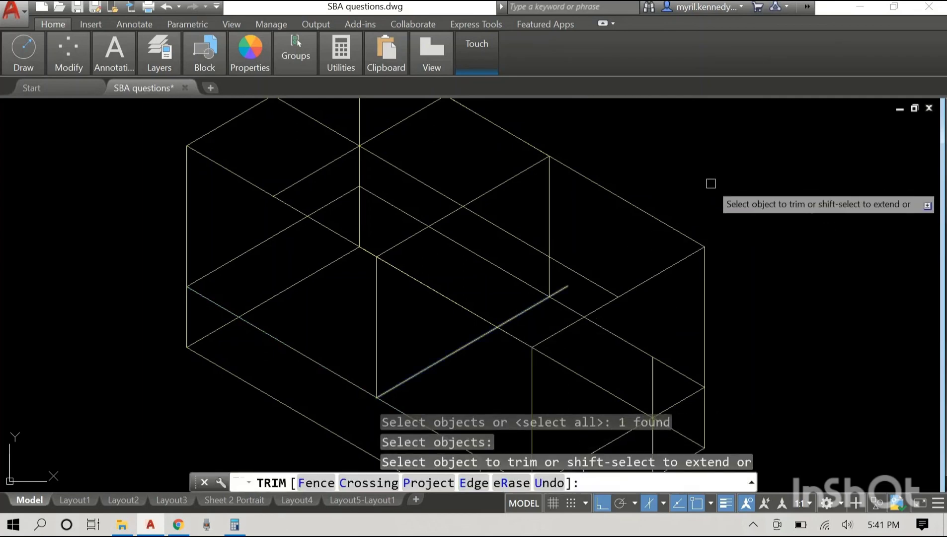
key("Escape")
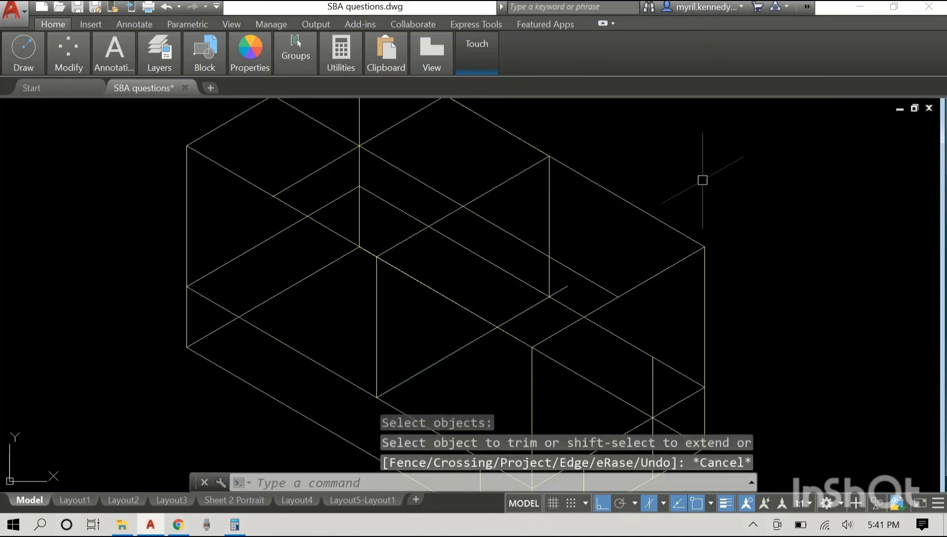
Trim the 30° line's stub that runs past the vertical line.
right_click(713, 169)
left_click(728, 180)
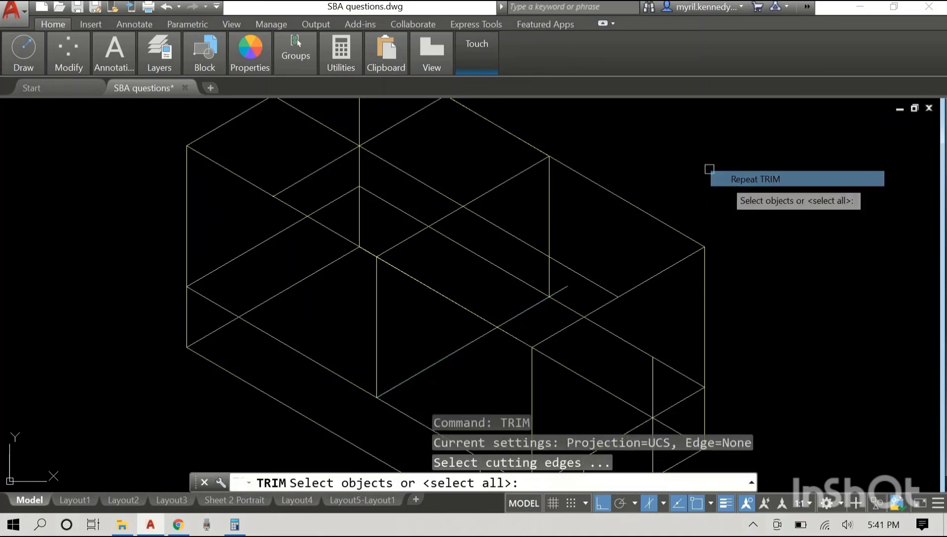
left_click(550, 204)
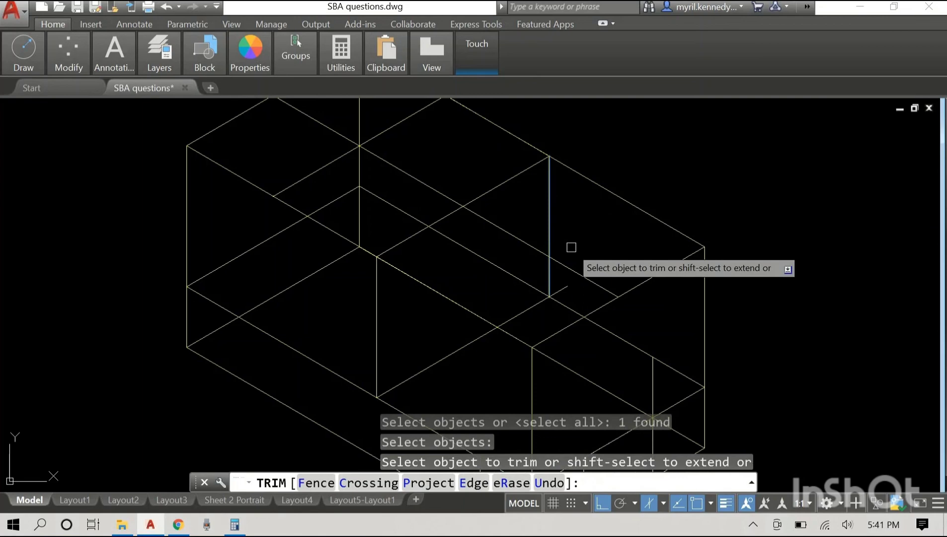
left_click(564, 285)
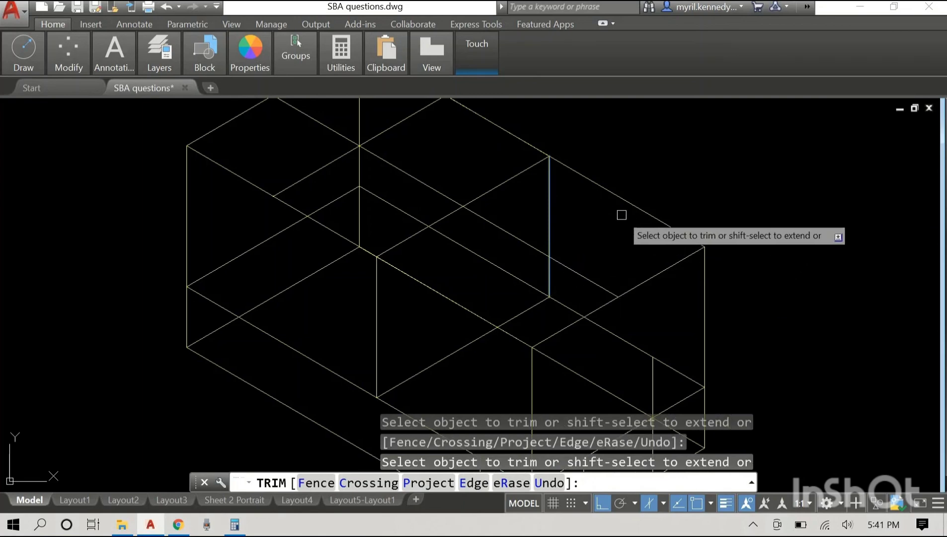
right_click(612, 219)
left_click(621, 224)
scroll(672, 194, "down", 2)
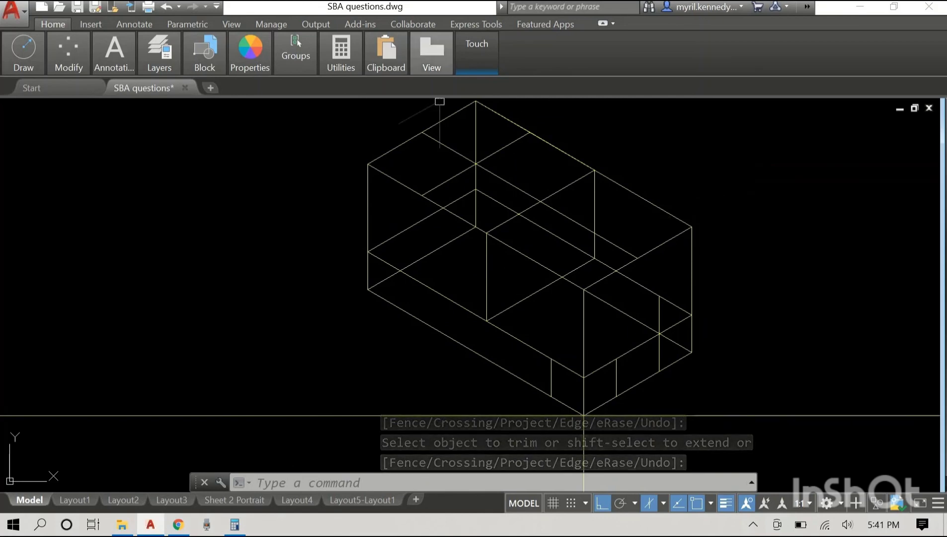
Switch off Isodraft and Ortho (F8), then start a line from the raised base's corner.
left_click(647, 505)
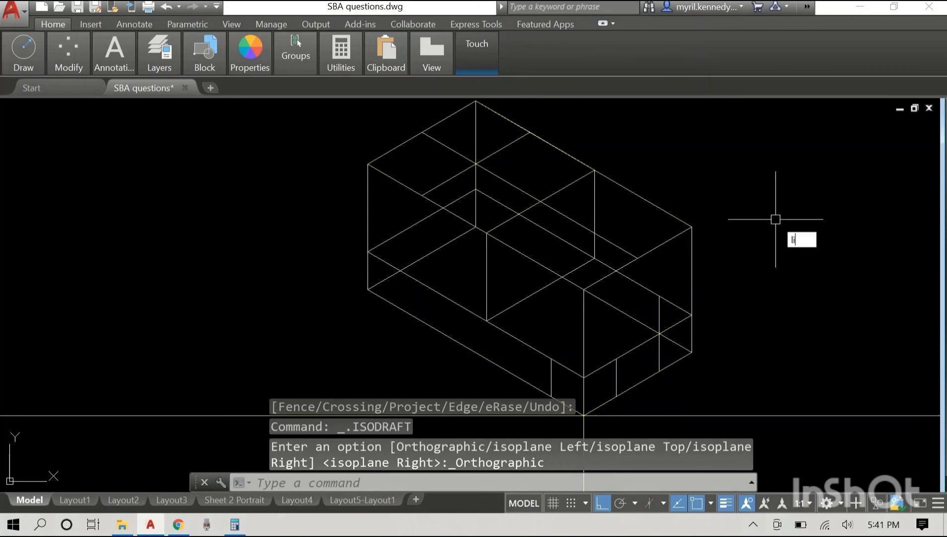
type("line")
key("Return")
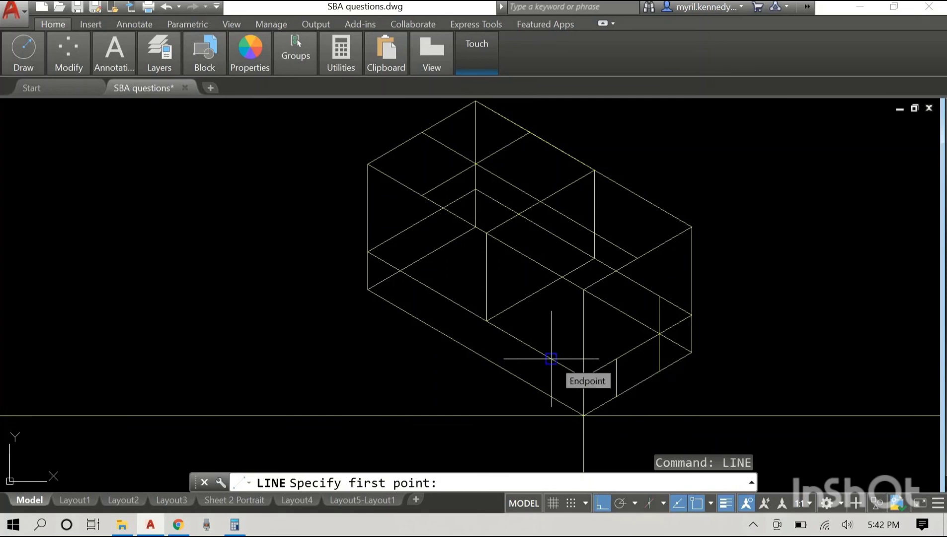
key("F8")
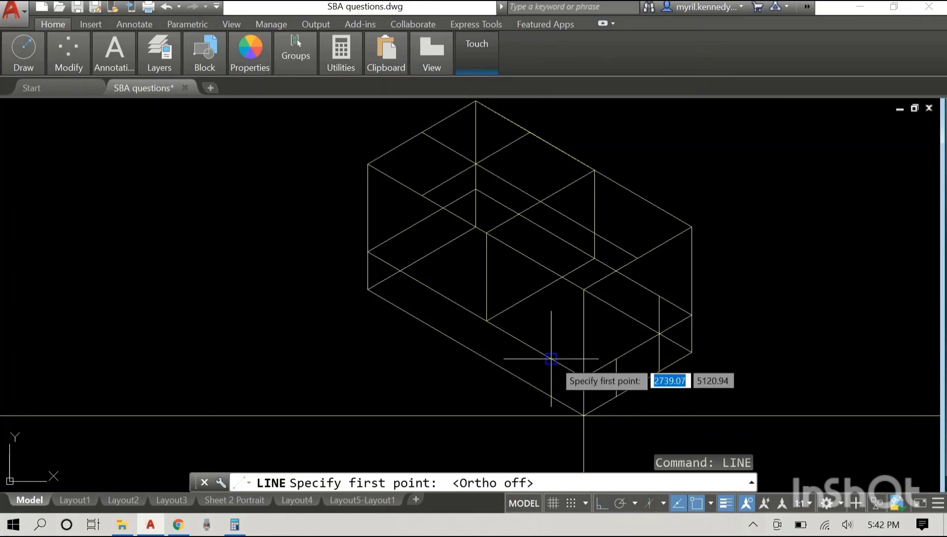
left_click(616, 357)
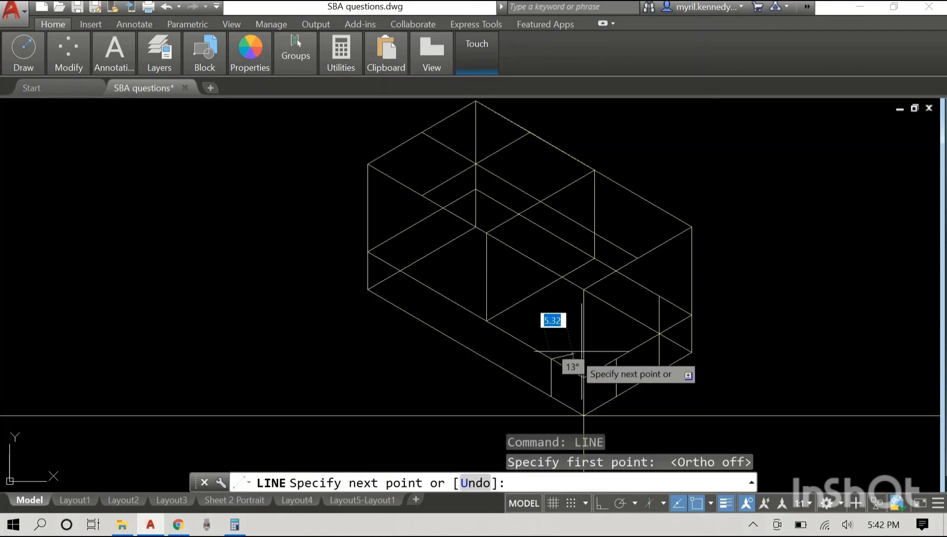
right_click(797, 250)
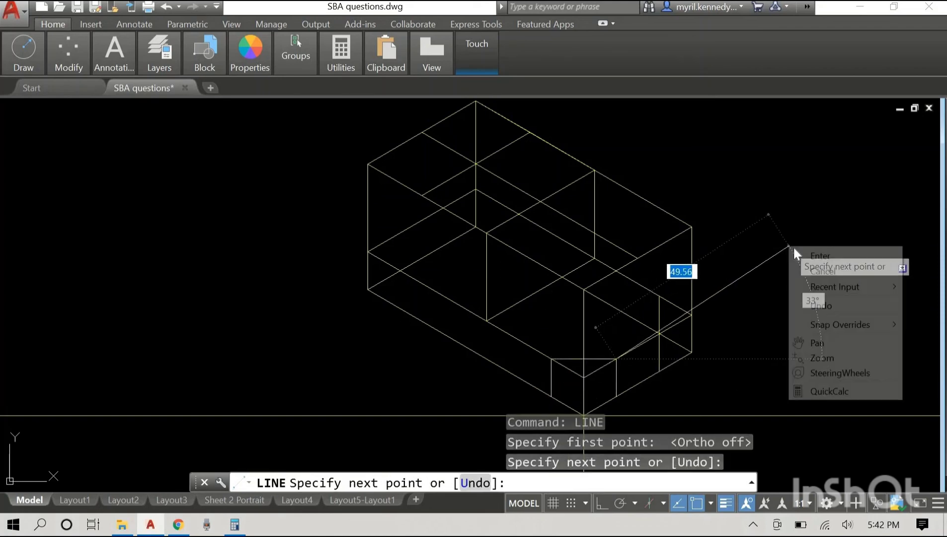